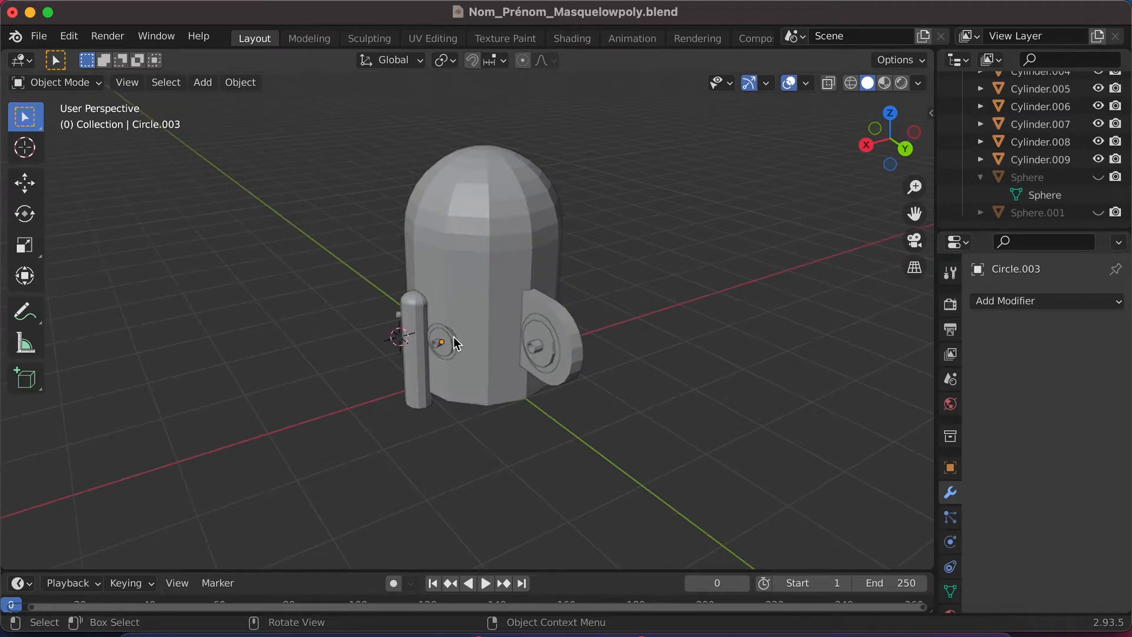
- Examine the low-poly mask model from the front, sides, top and underside
scroll(450, 339, "up", 10)
scroll(450, 342, "down", 10)
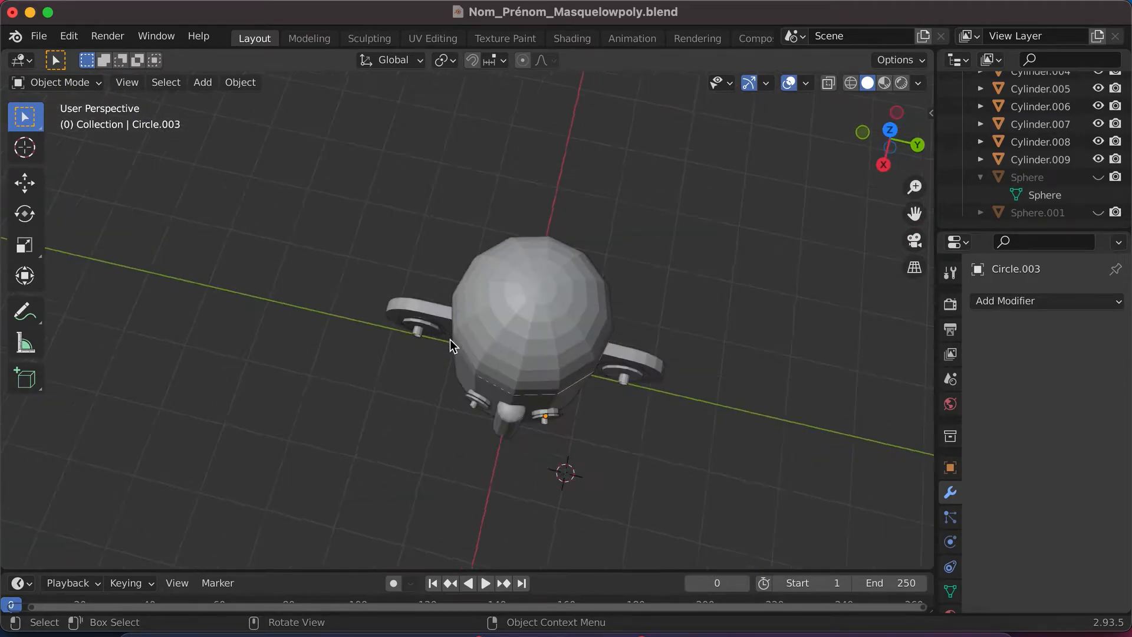
scroll(451, 339, "down", 5)
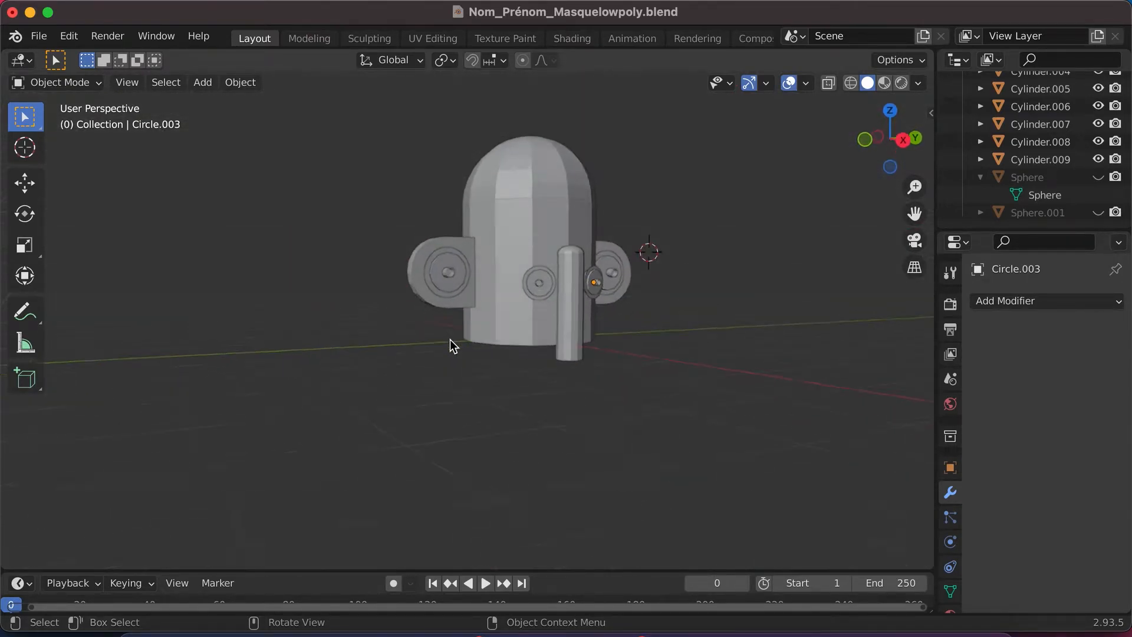
scroll(437, 259, "right", 5)
scroll(436, 258, "right", 10)
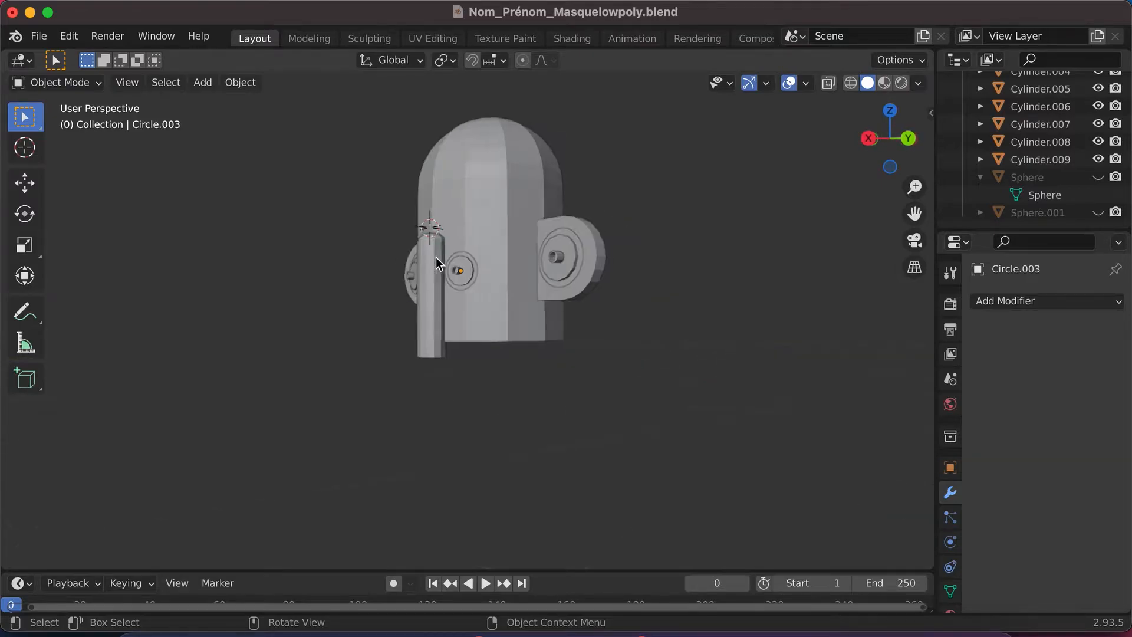
scroll(437, 259, "up", 6)
scroll(372, 348, "left", 10)
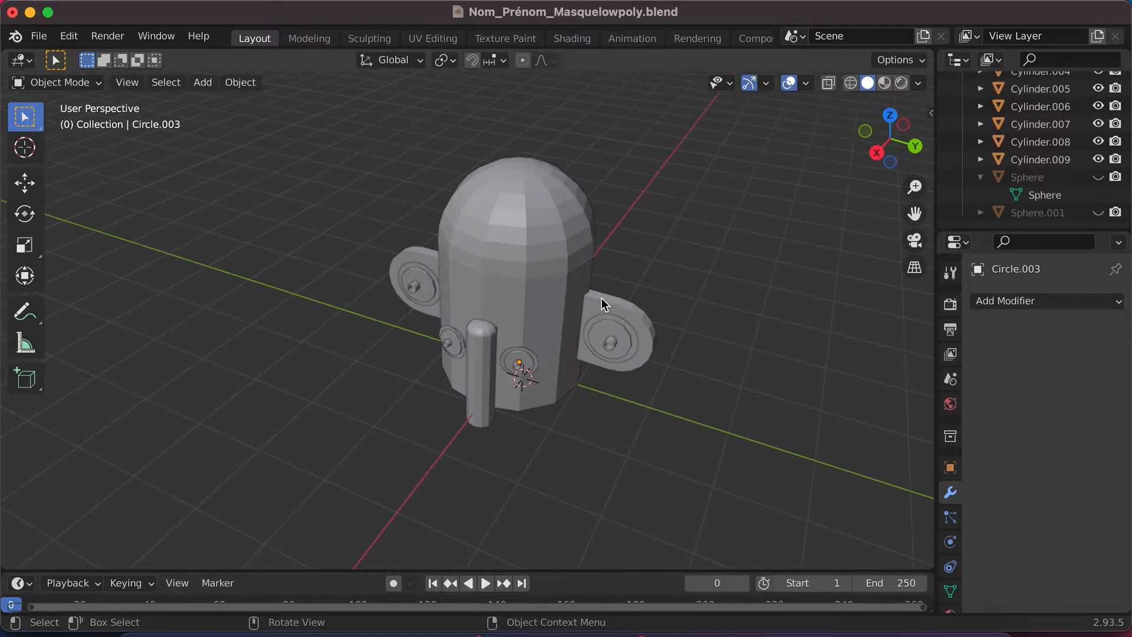
scroll(572, 321, "down", 5)
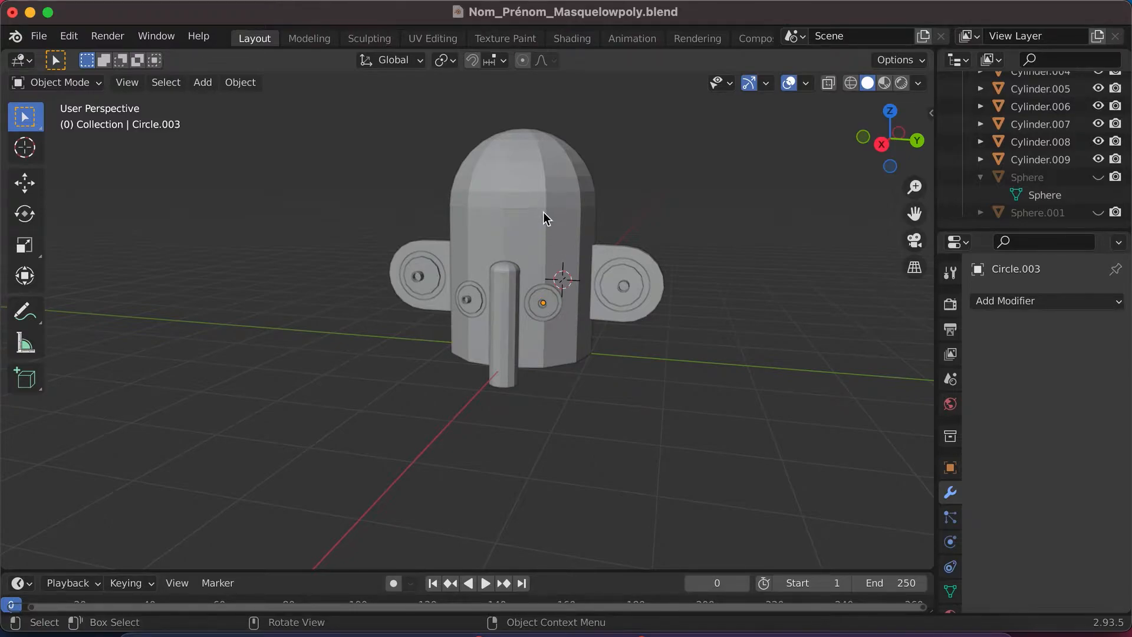
scroll(507, 289, "down", 5)
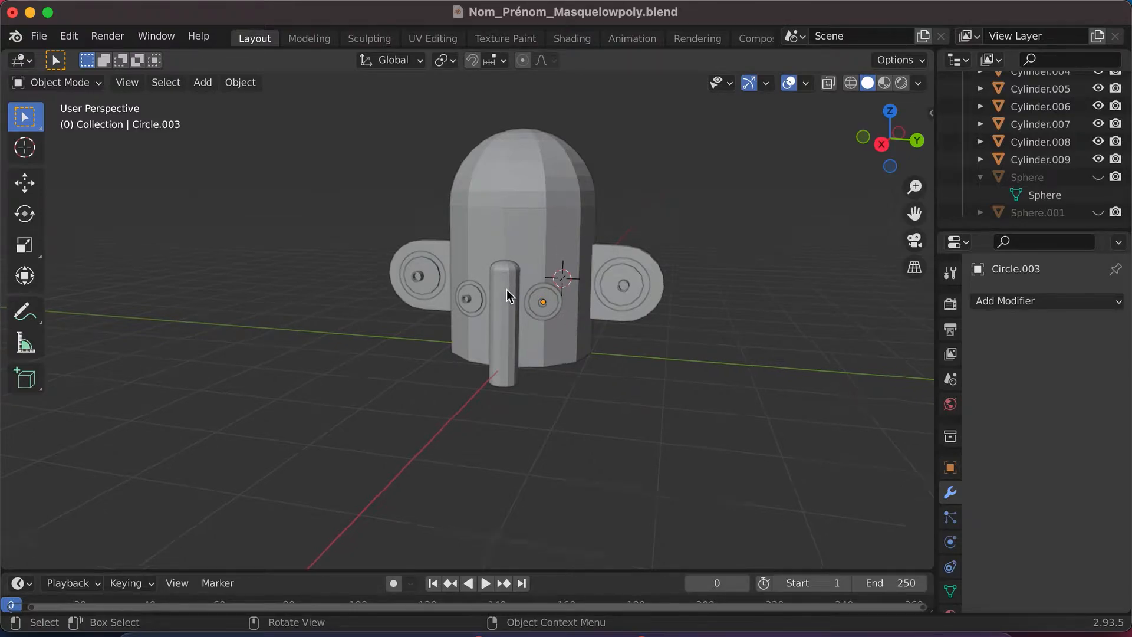
scroll(508, 289, "down", 4)
scroll(507, 289, "up", 8)
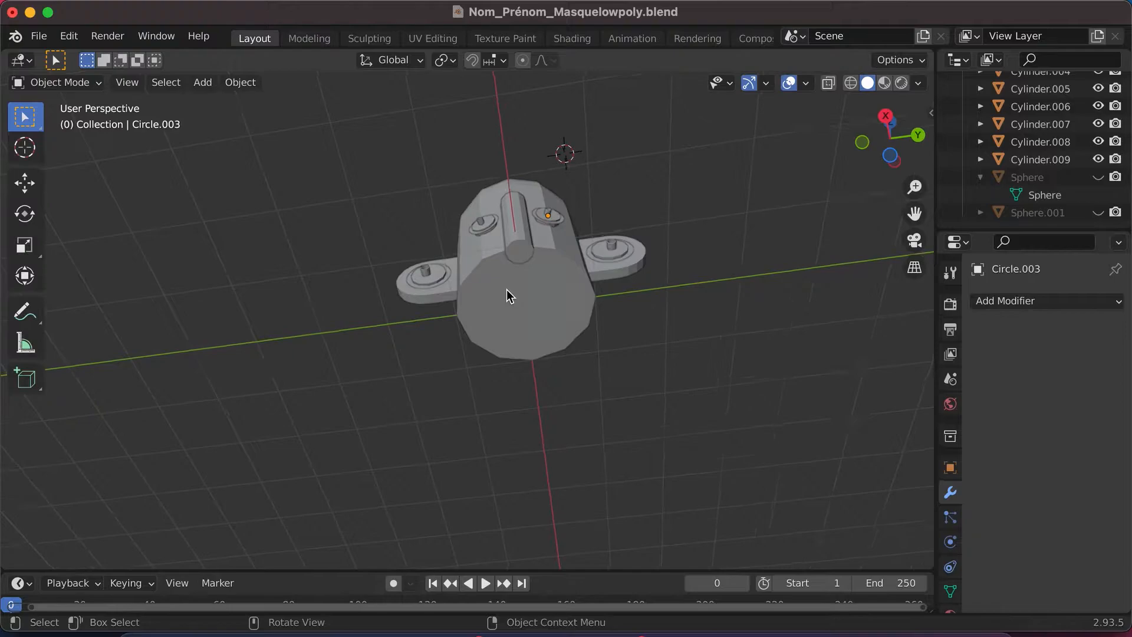
scroll(523, 326, "down", 5)
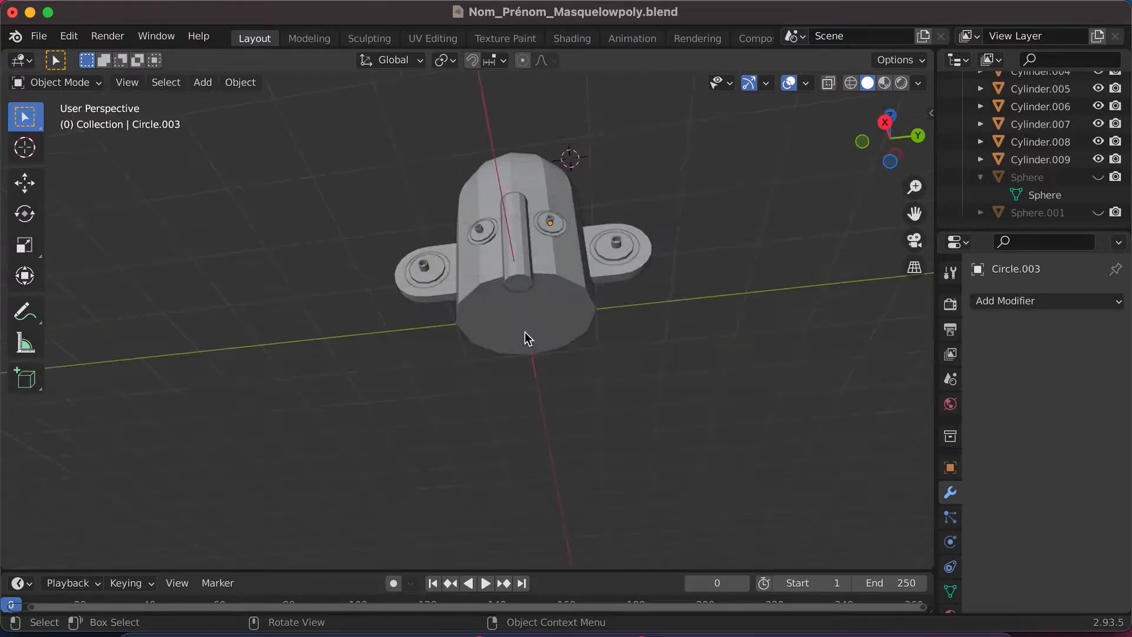
scroll(518, 296, "up", 10)
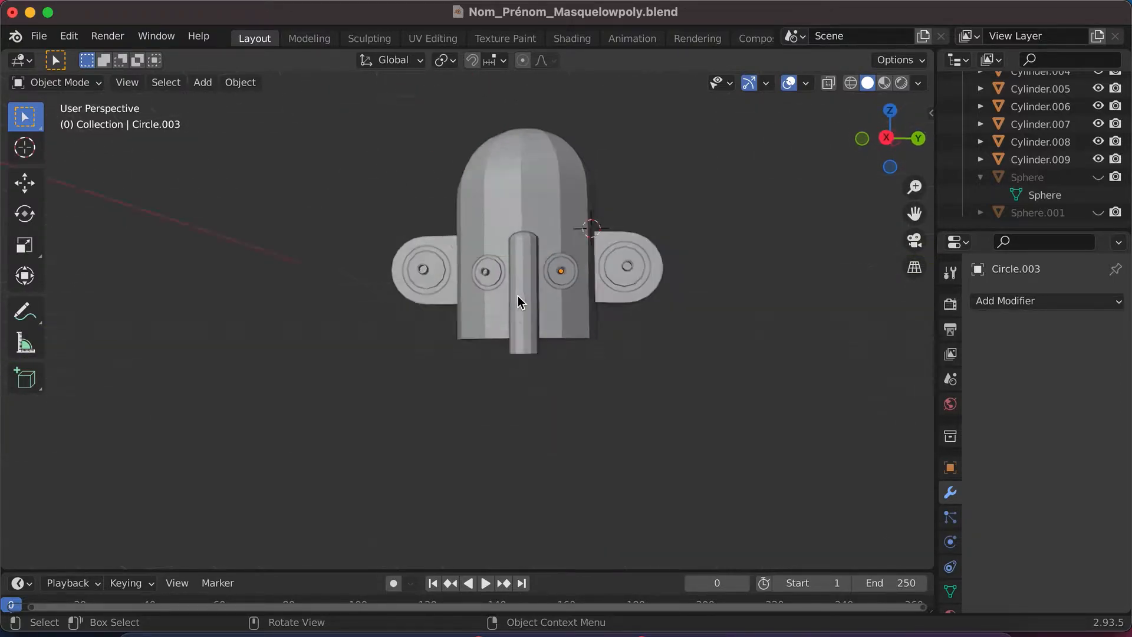
scroll(540, 324, "down", 5)
scroll(540, 325, "left", 5)
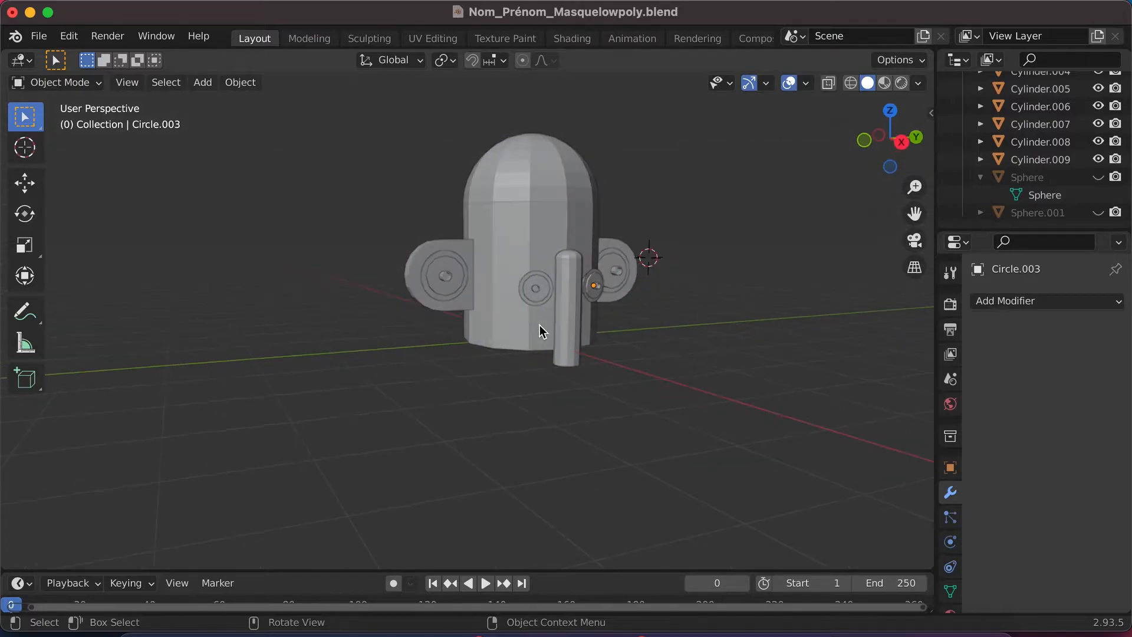
scroll(540, 324, "right", 5)
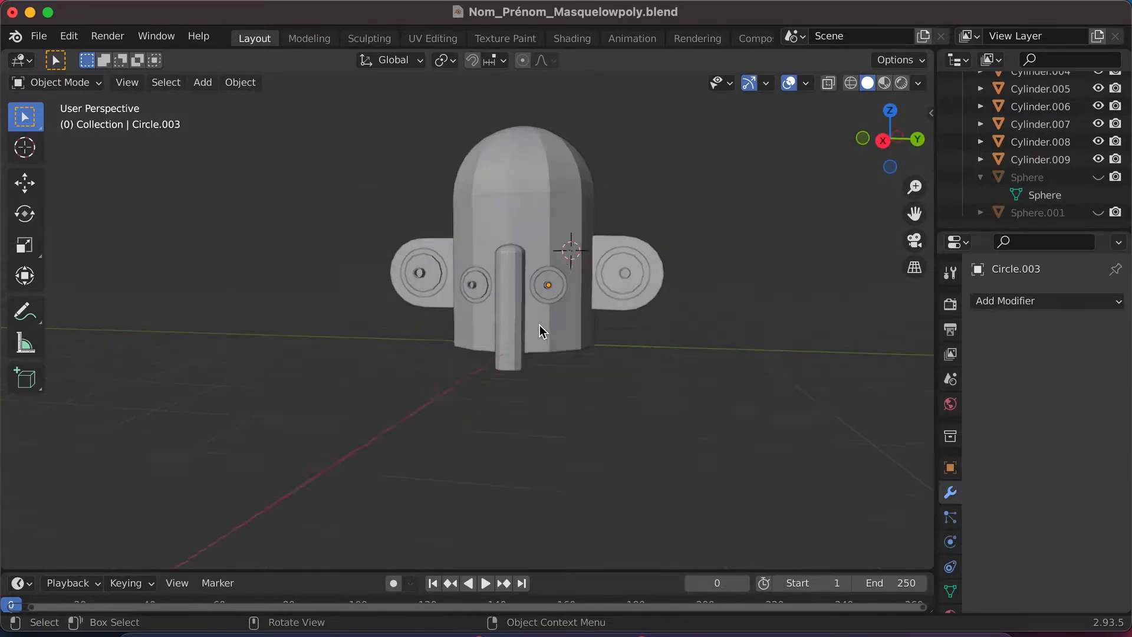
scroll(584, 351, "down", 5)
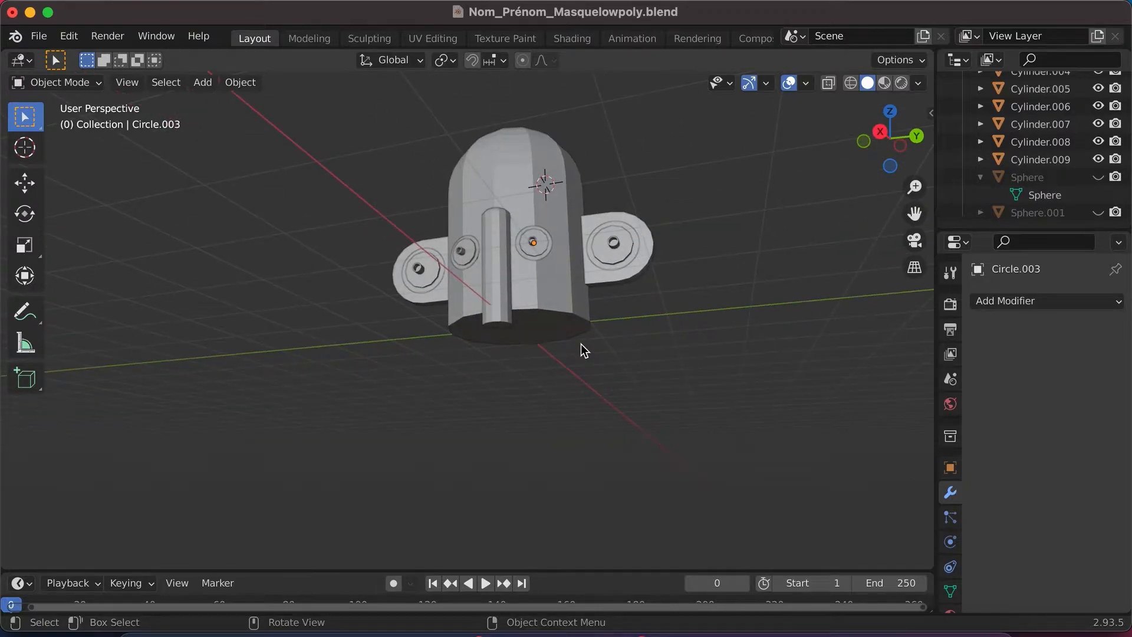
scroll(581, 350, "up", 5)
- Switch to Finder, check the reference photo of the feathered mask, and return to Blender
left_click(140, 631)
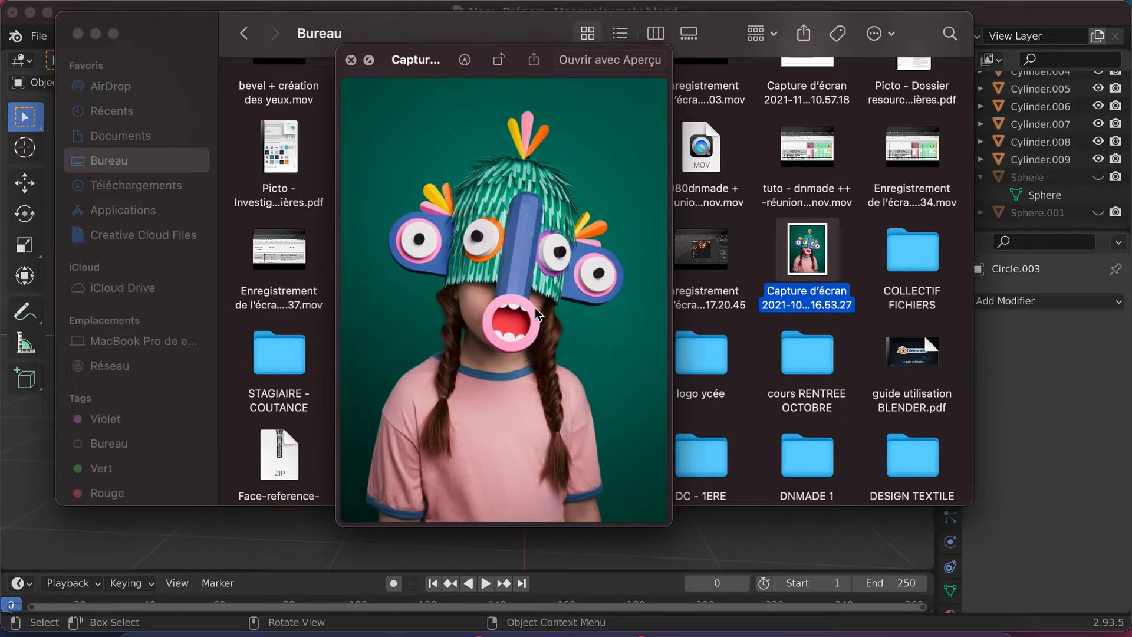
left_click(353, 62)
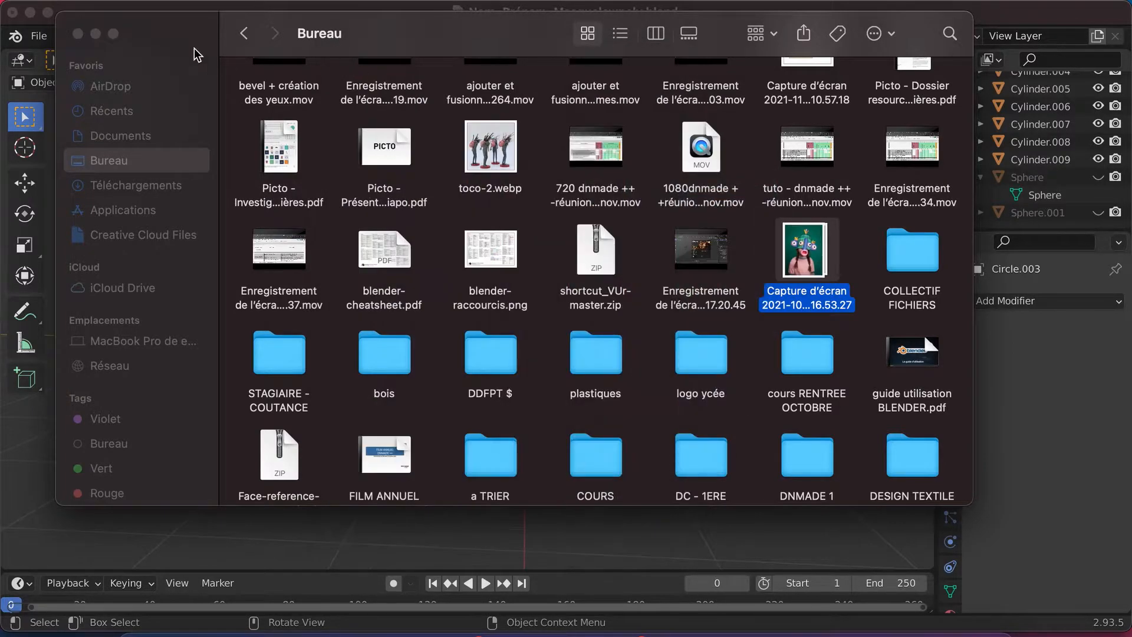
left_click(95, 34)
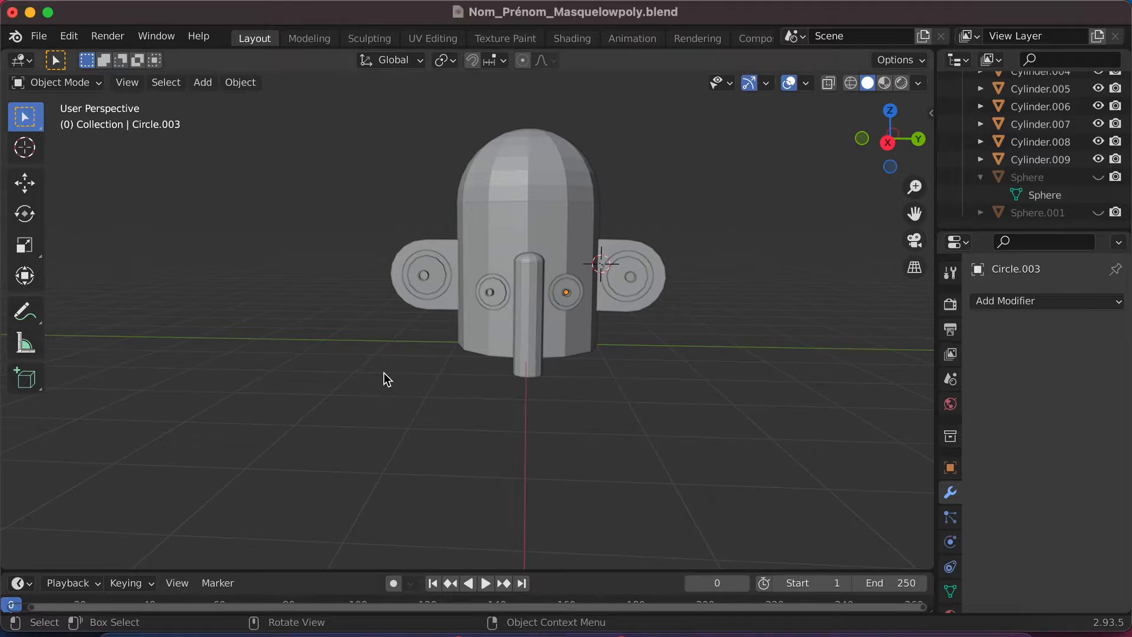
- Add a plane mesh and move it about 2.34 m along the X axis, away from the mask
scroll(384, 373, "up", 3)
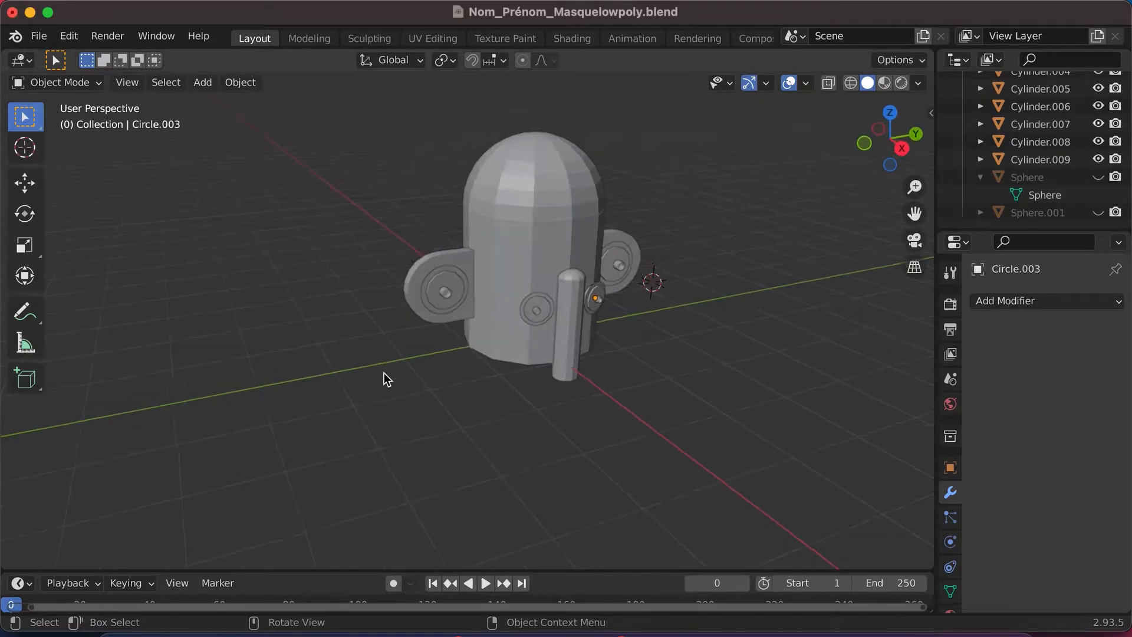
left_click(203, 81)
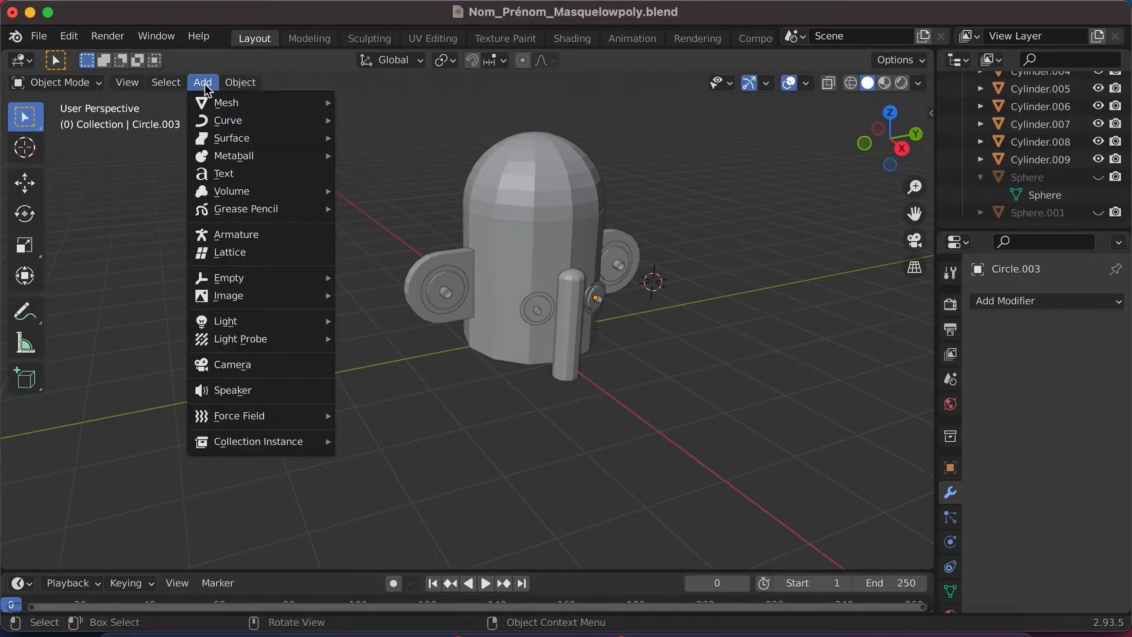
mouse_move(274, 105)
left_click(374, 104)
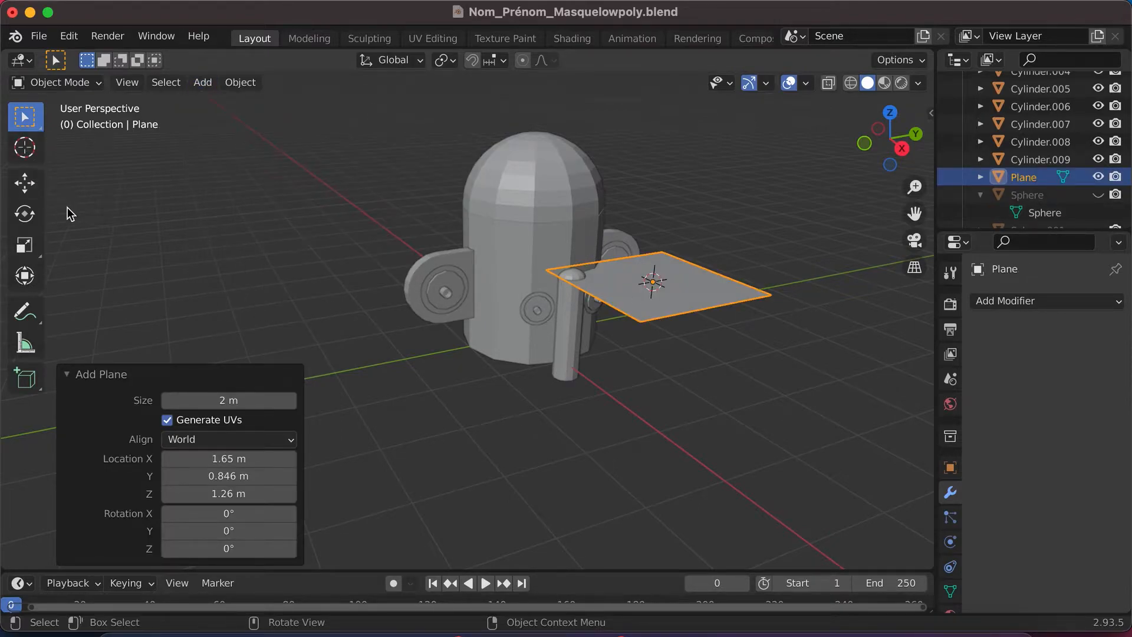
key("g")
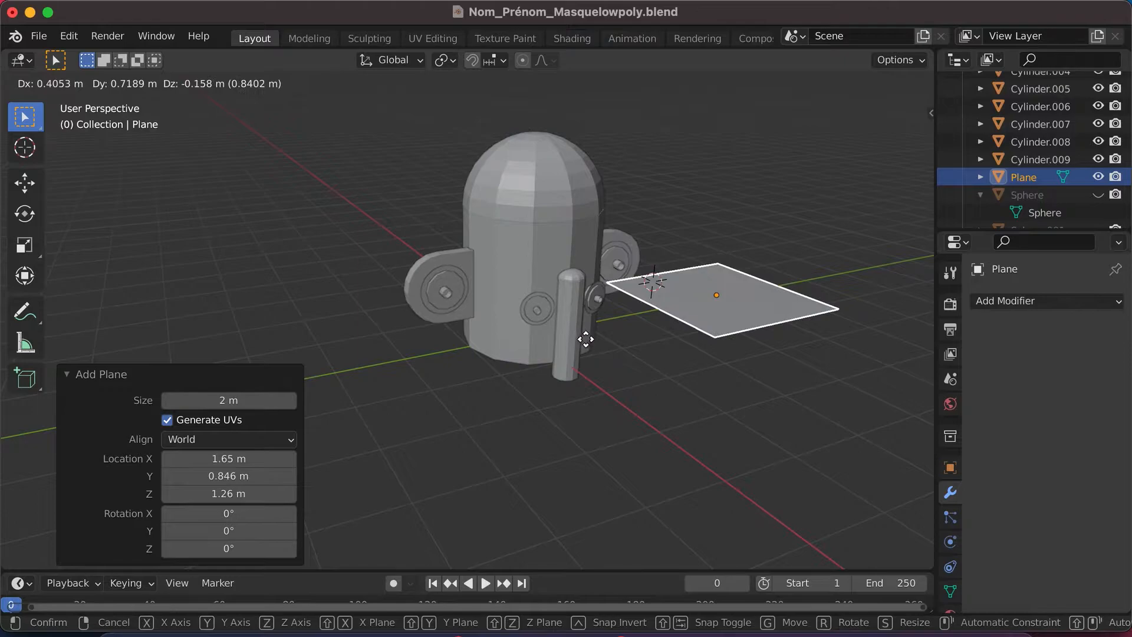
key("x")
left_click(678, 387)
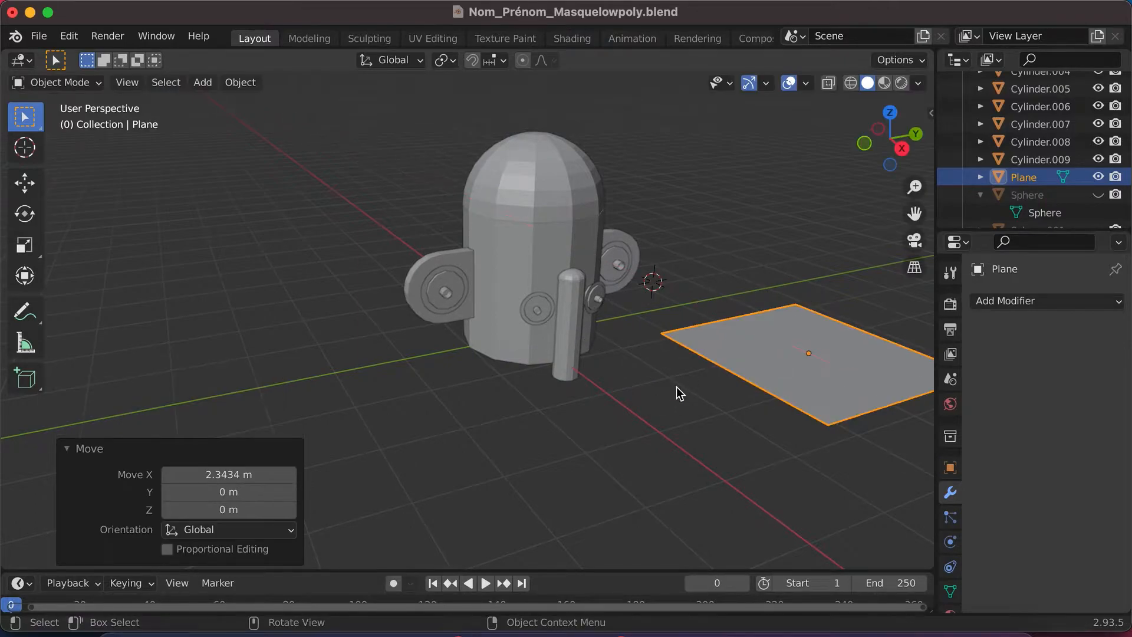
- Stretch the plane along the Y axis by a factor of about 1.5 to make it a rectangle
middle_click_drag(677, 387, 639, 394)
left_click(888, 127)
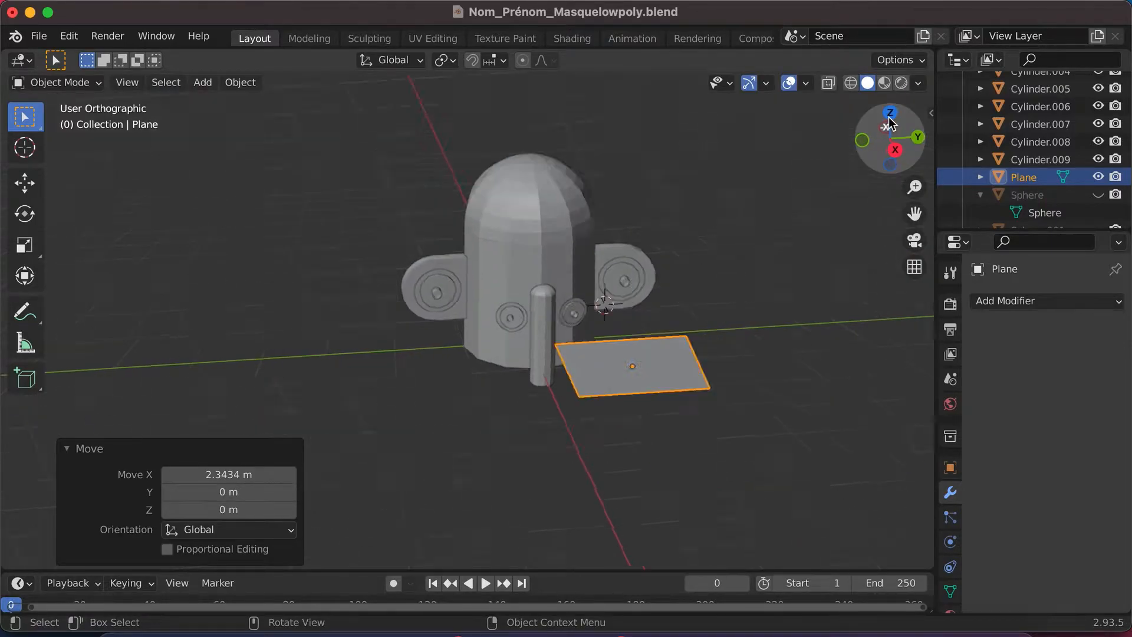
left_click(890, 113)
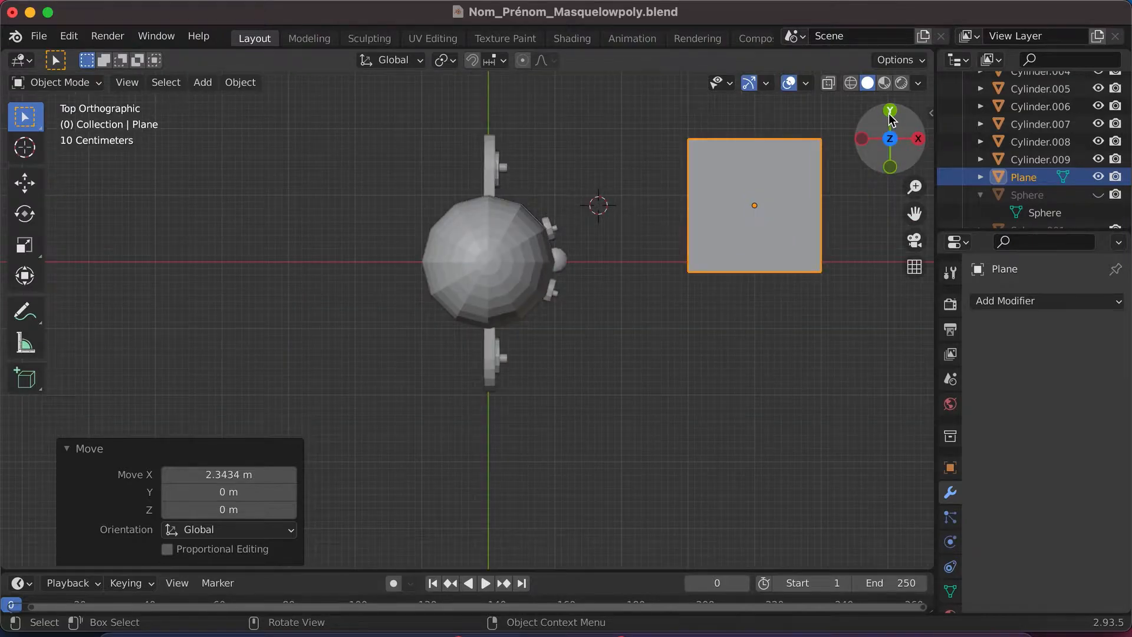
middle_click_drag(759, 207, 757, 204)
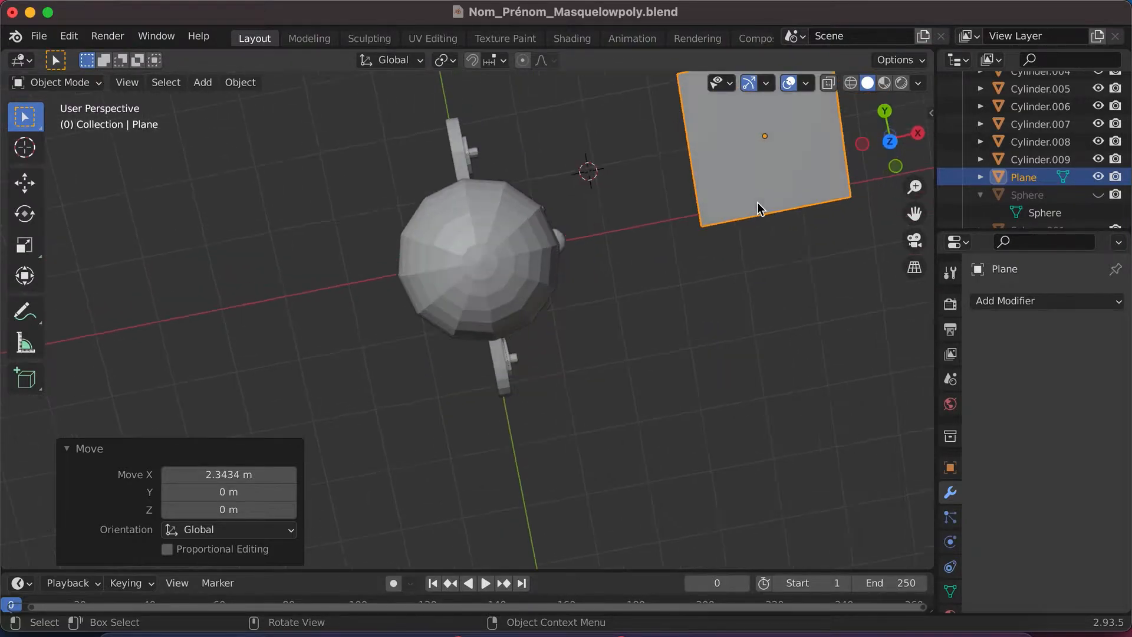
left_click(890, 139)
left_click_drag(915, 214, 777, 223)
left_click_drag(633, 254, 636, 282)
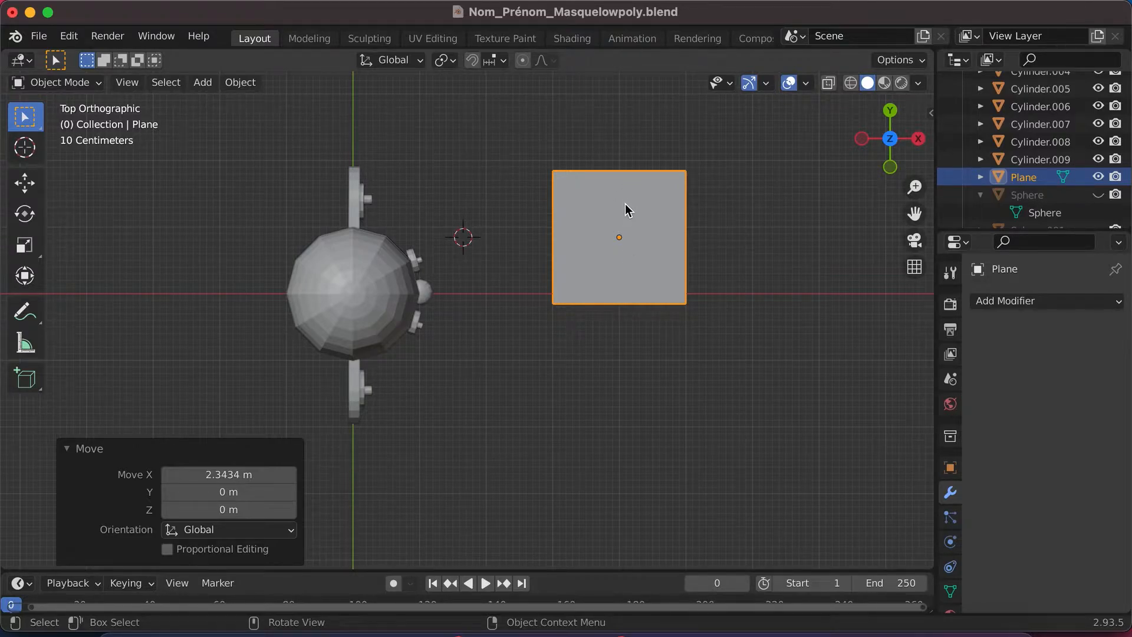
key("s")
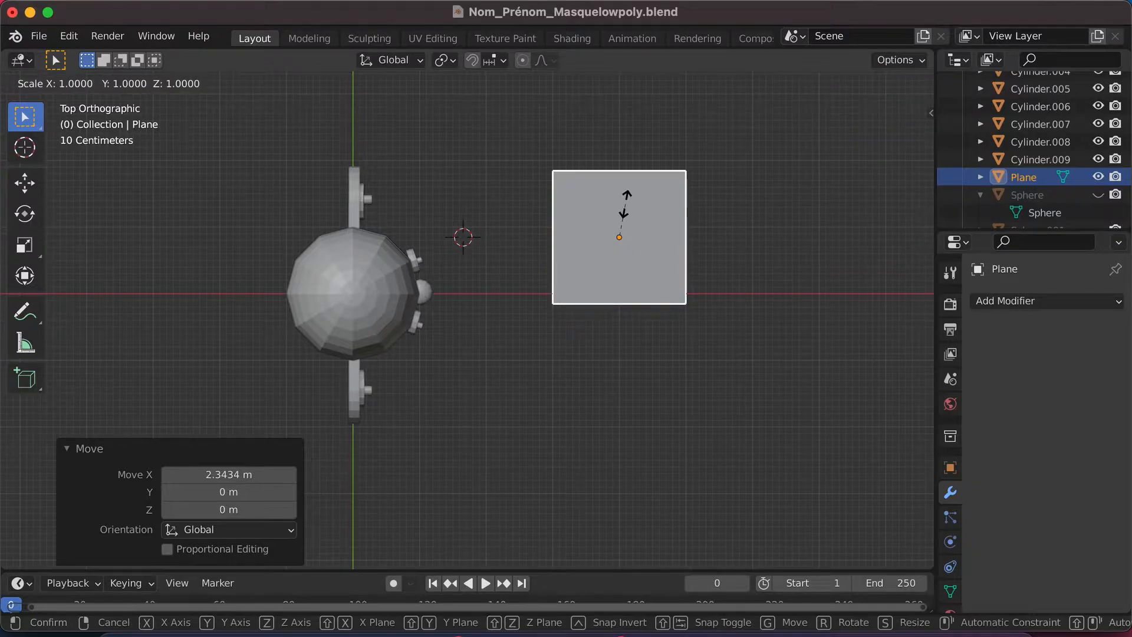
key("y")
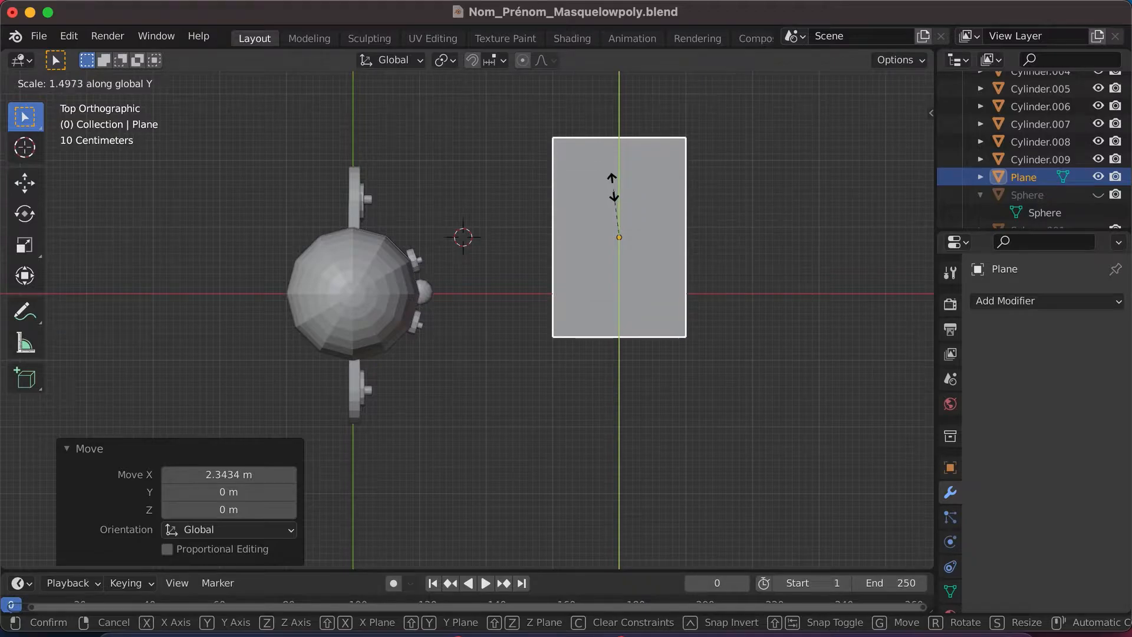
left_click(613, 186)
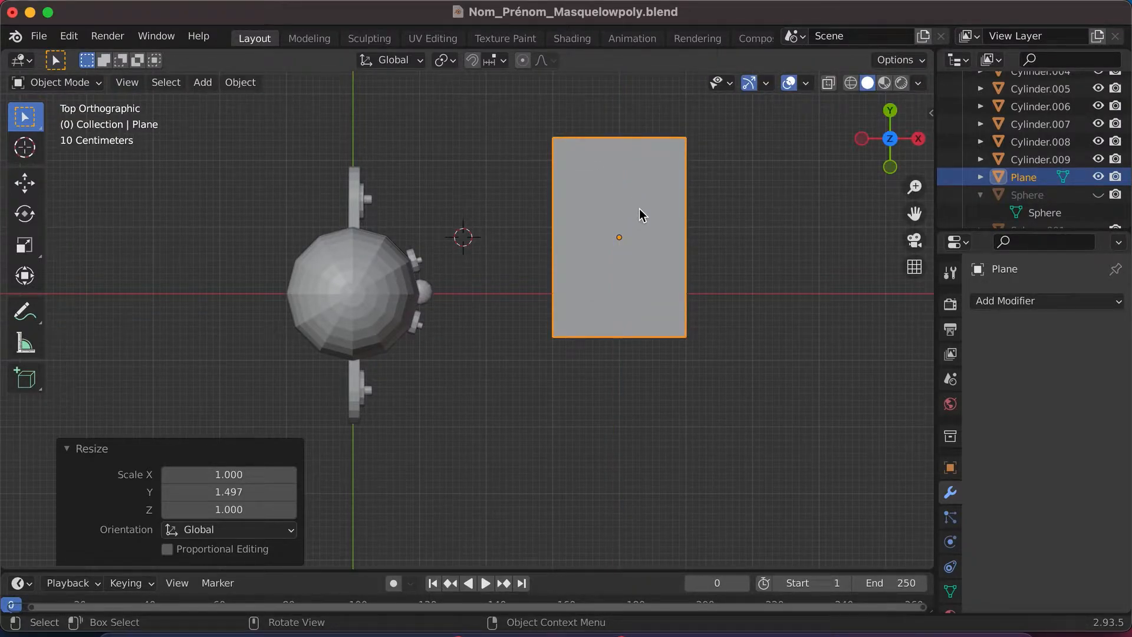
- Narrow the plane along the X axis to a scale of about 0.71 and deselect it
key("s")
key("x")
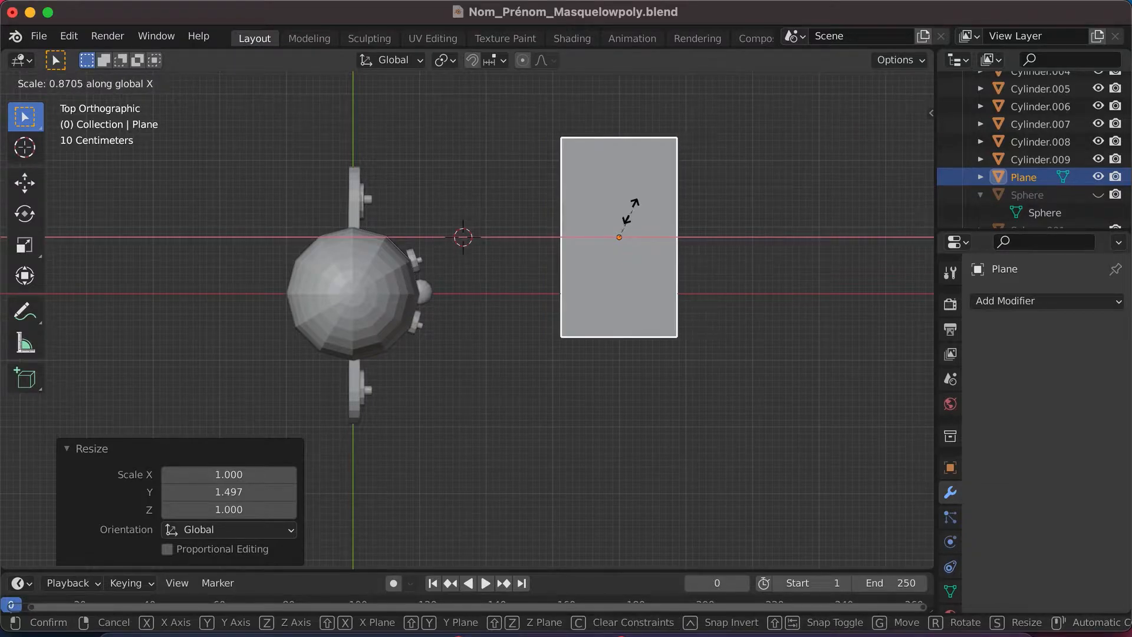
left_click(622, 217)
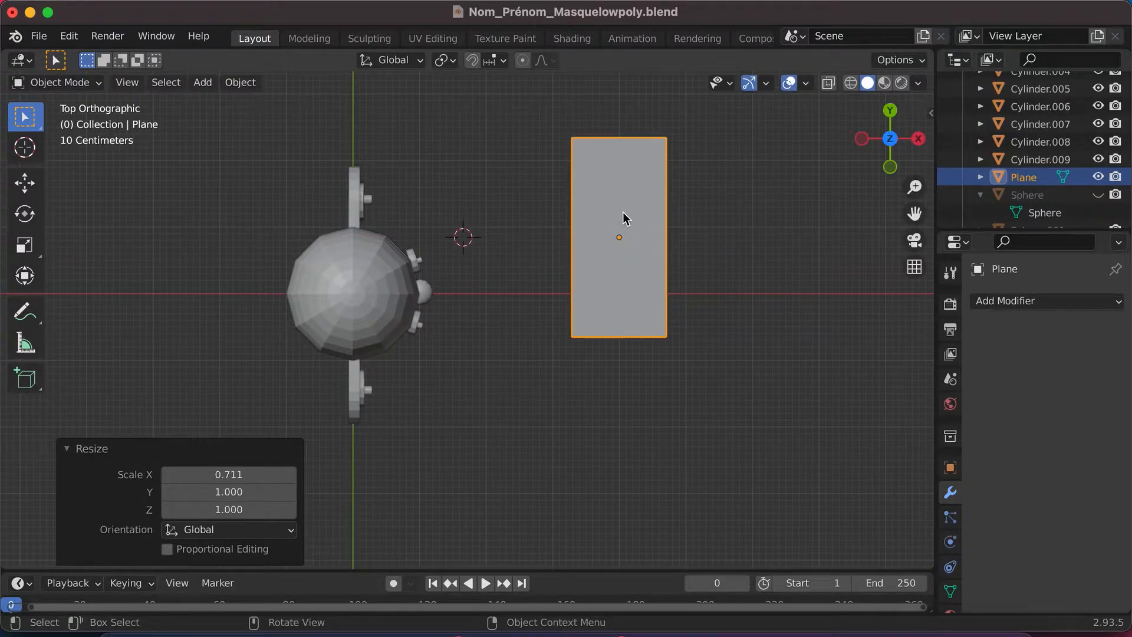
left_click(681, 239)
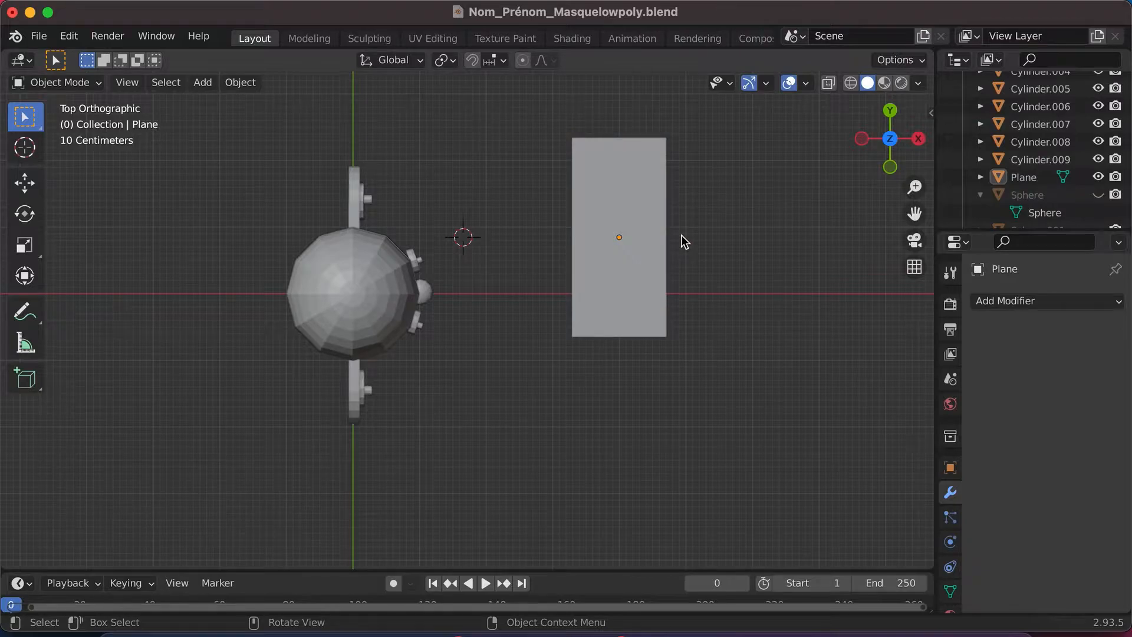
- Select the plane beside the mask and scale it down uniformly to about 0.465
scroll(681, 235, "right", 3)
scroll(681, 235, "left", 2)
scroll(681, 234, "right", 3)
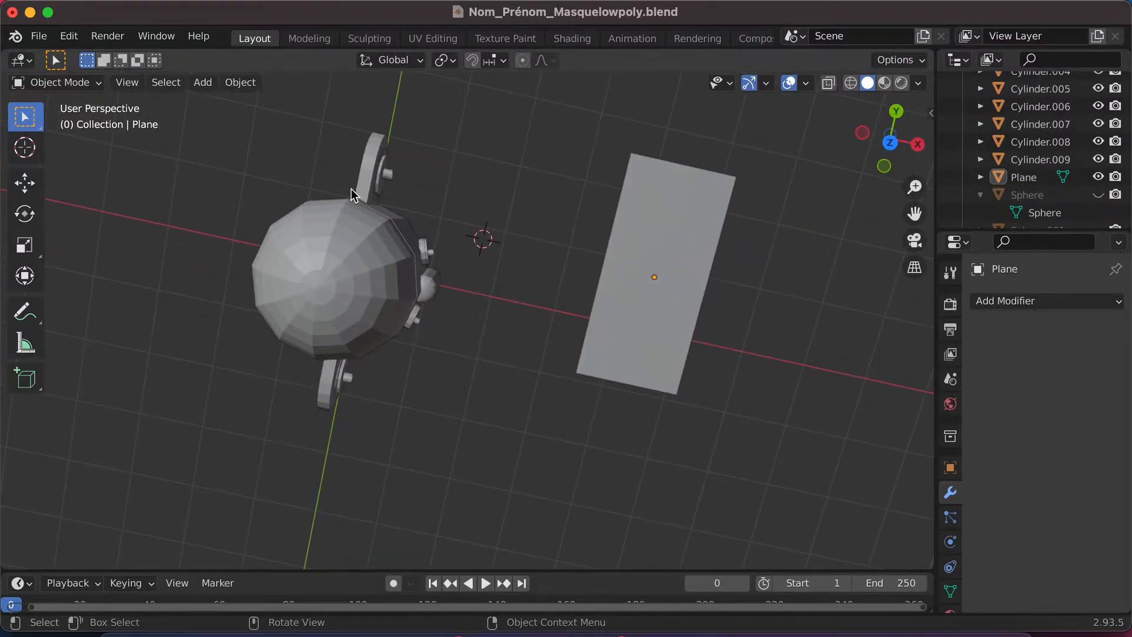
scroll(676, 267, "right", 3)
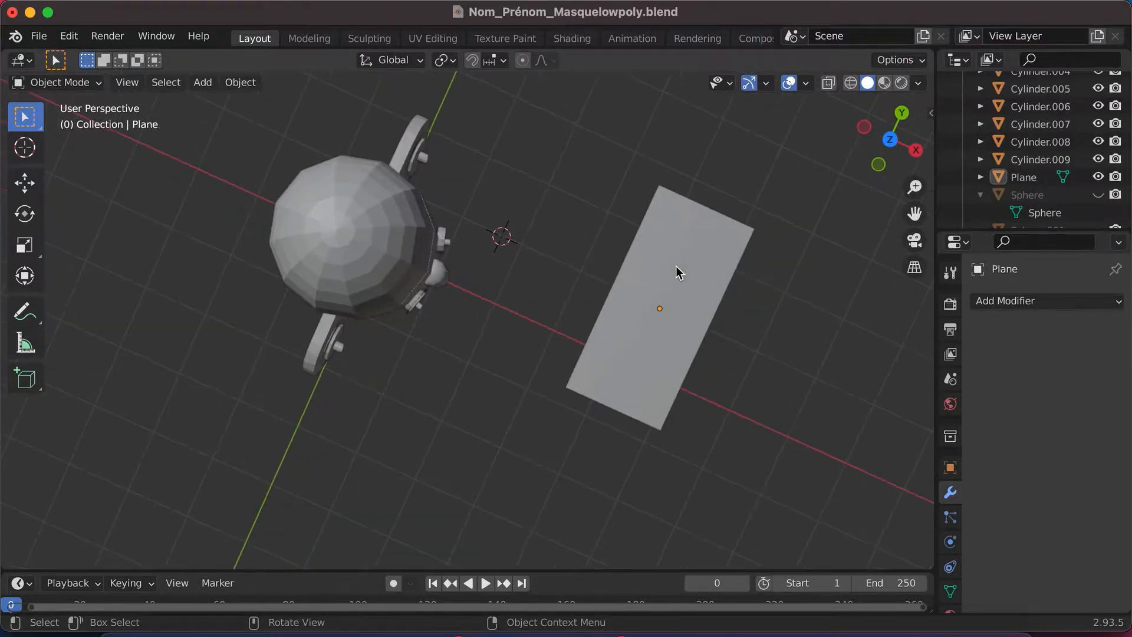
left_click(676, 266)
key("s")
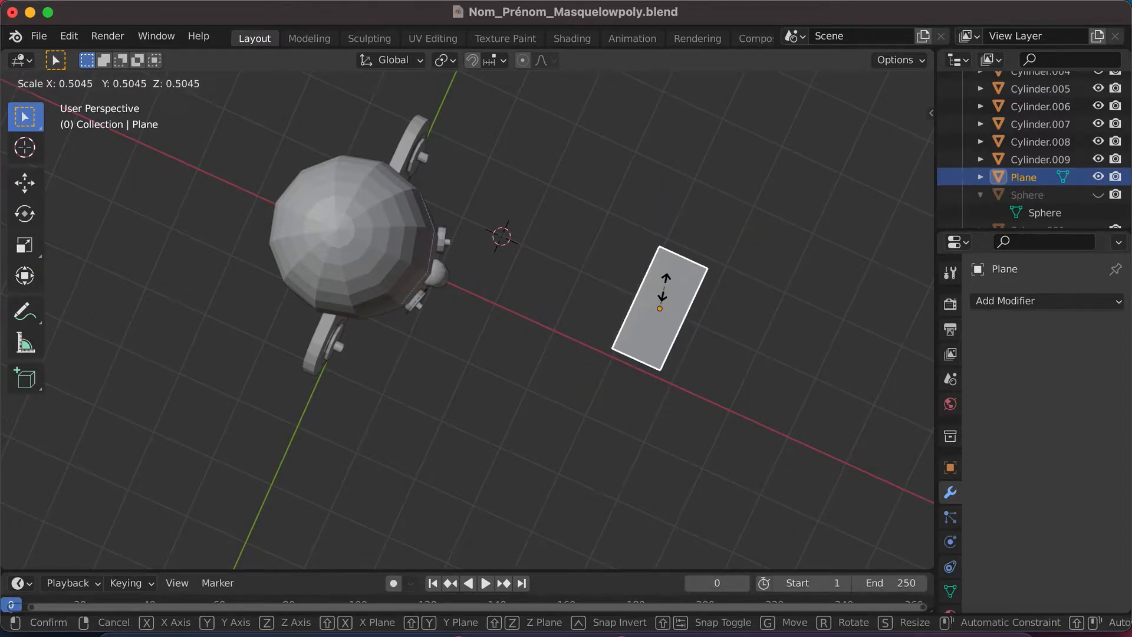
left_click(665, 288)
scroll(664, 287, "up", 3)
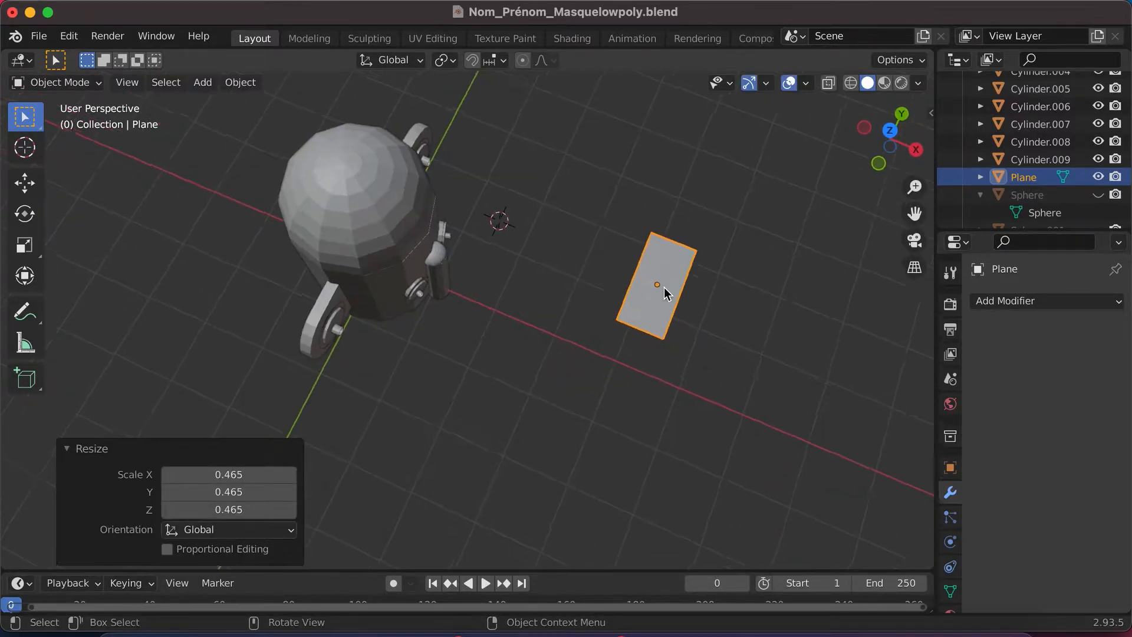
scroll(664, 288, "down", 4)
scroll(664, 288, "up", 5)
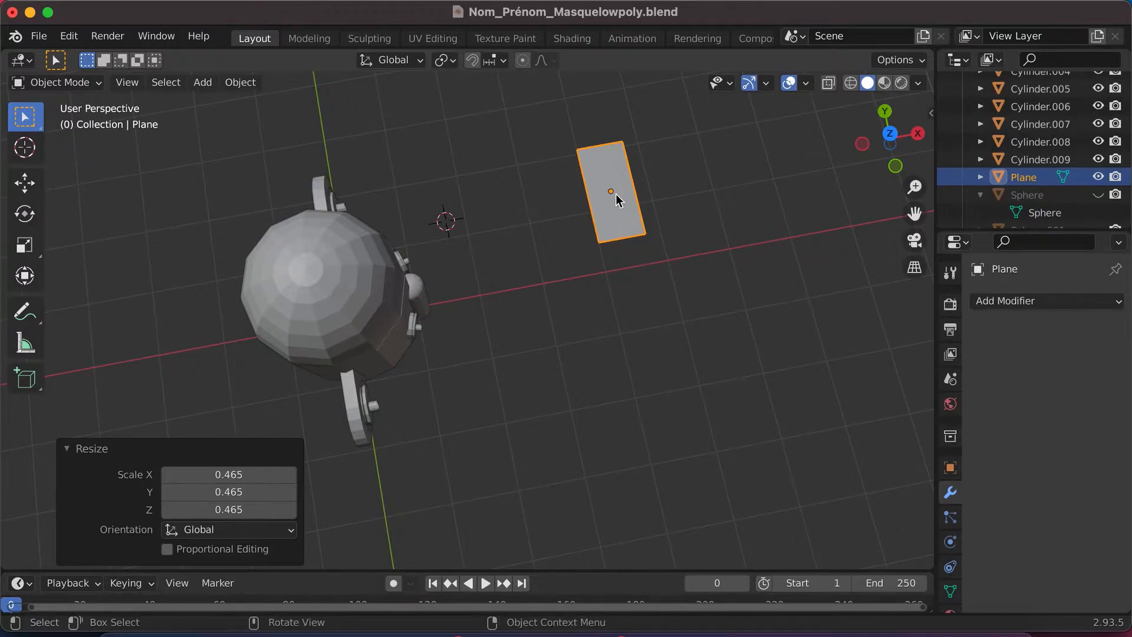
- Enter Edit Mode on the plane and add three loop cuts running along its length
left_click(86, 83)
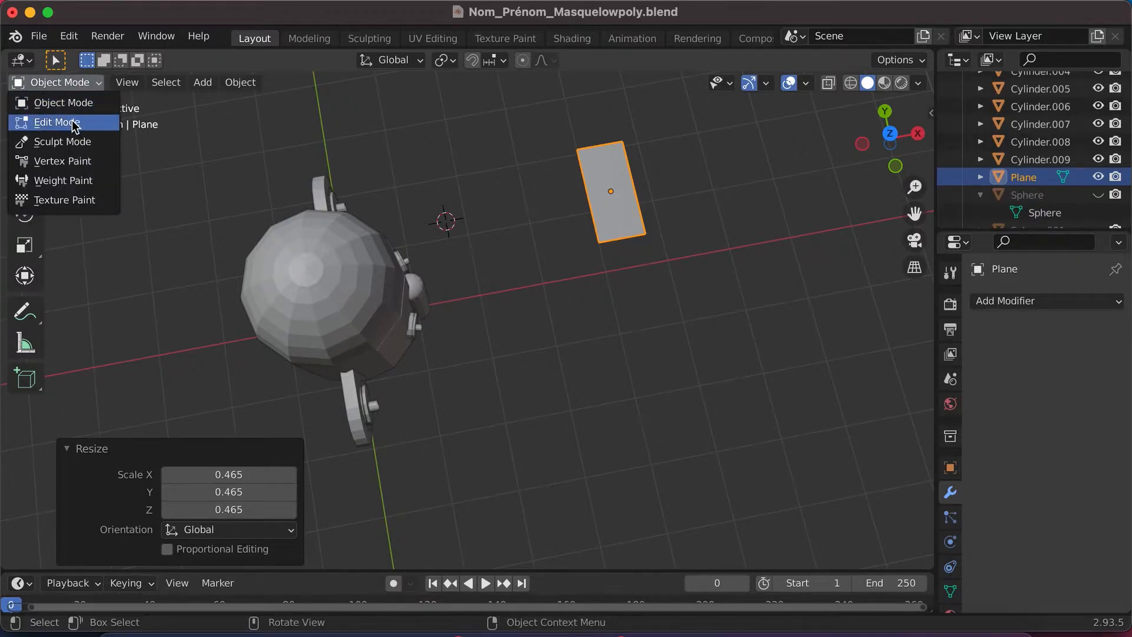
left_click(65, 122)
key("ctrl+r")
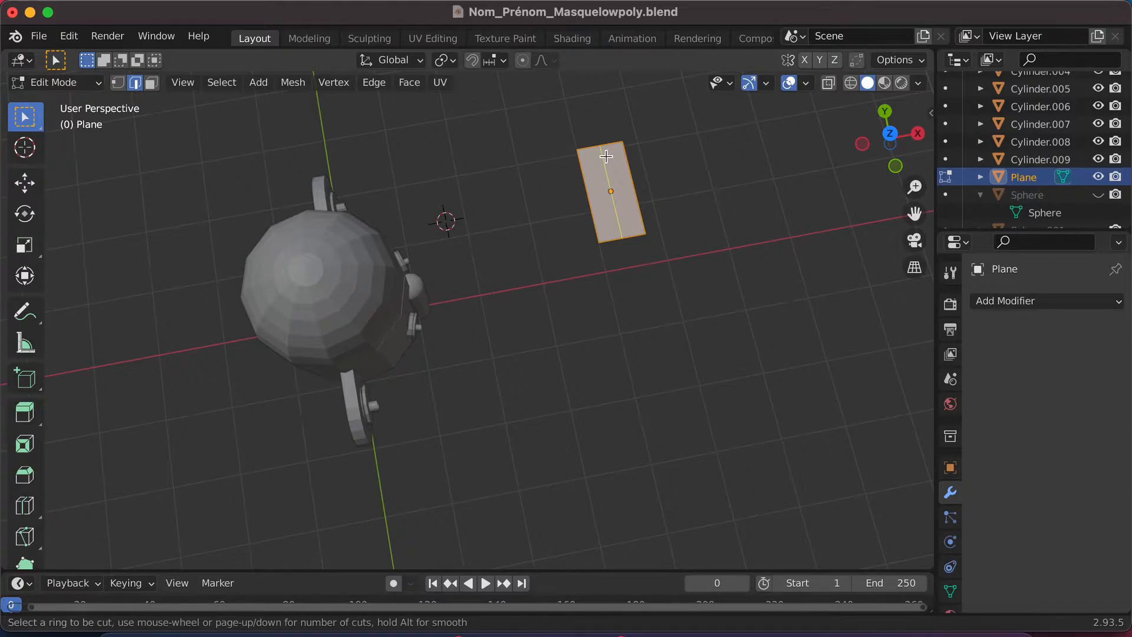
key("3")
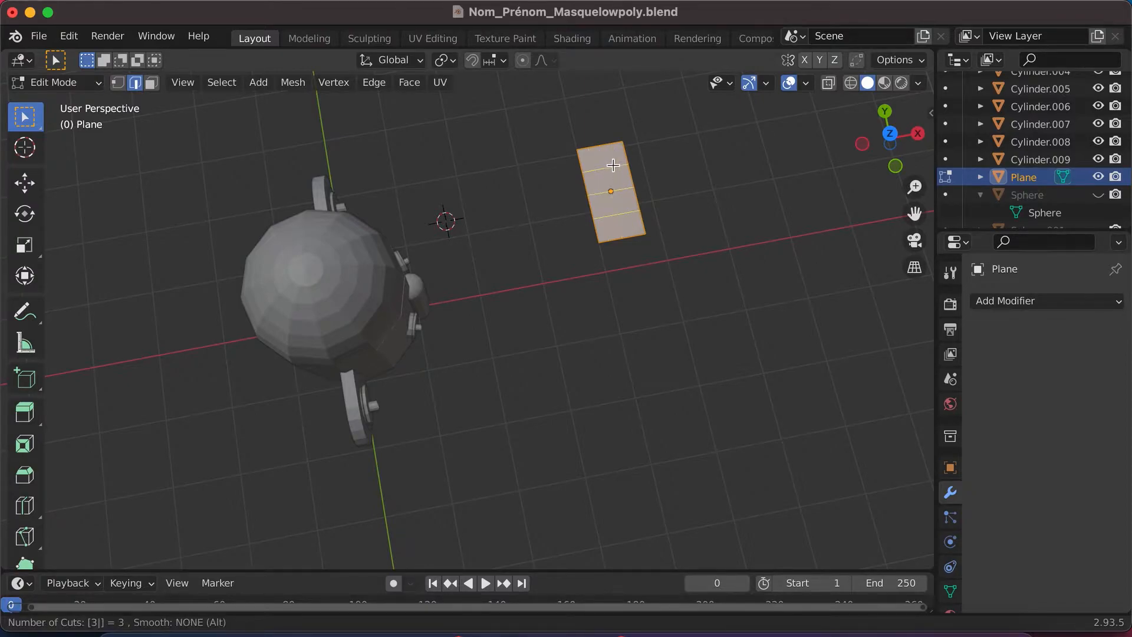
left_click(613, 150)
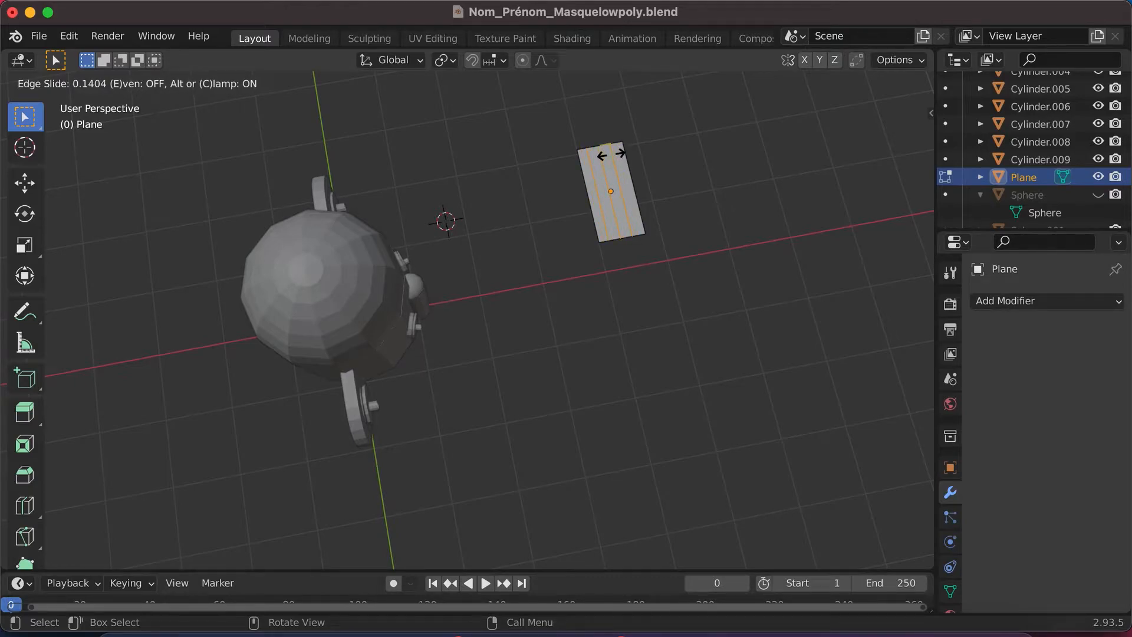
left_click(612, 154)
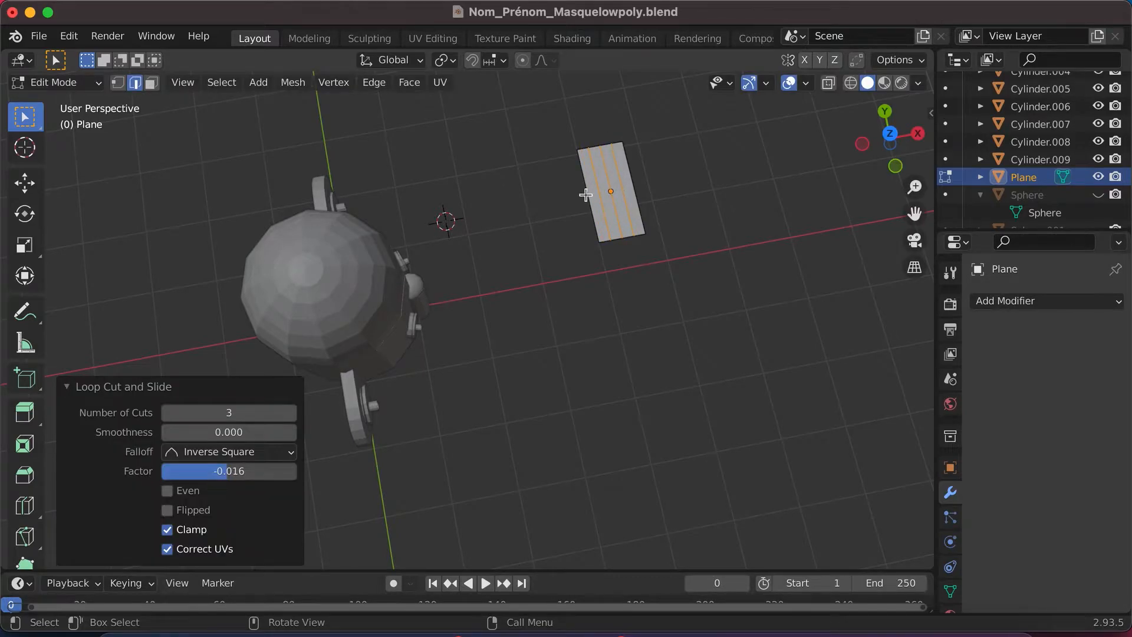
- Reduce the lengthwise loop cut on the plane to a single central cut
left_click(291, 412)
left_click(290, 412)
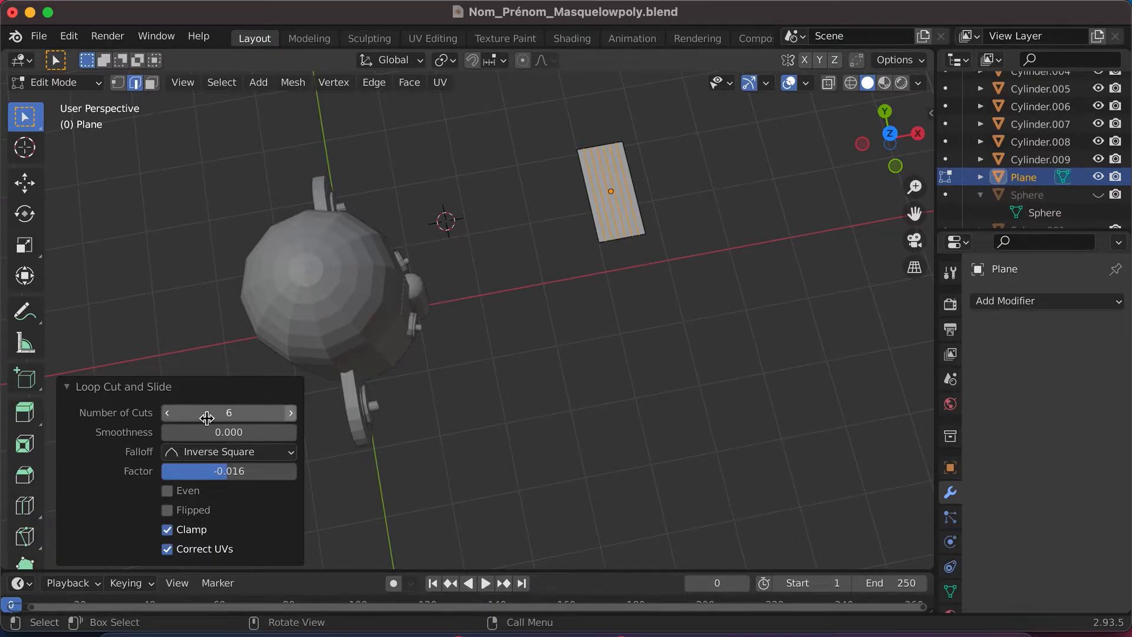
left_click(169, 417)
left_click(169, 419)
left_click(170, 419)
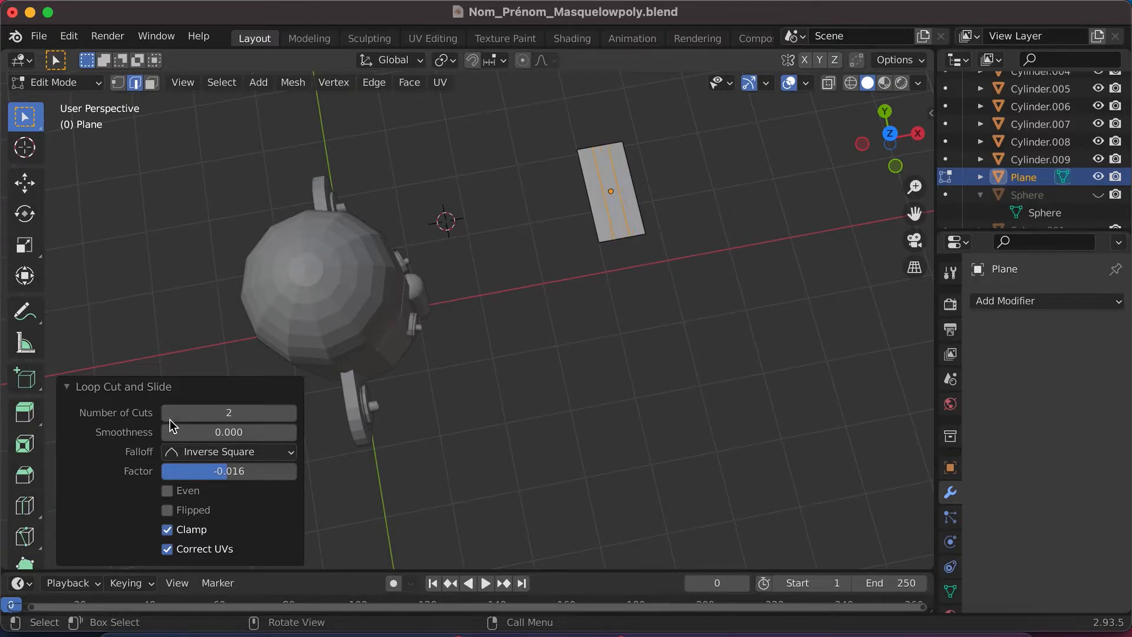
left_click(169, 419)
- Merge the three vertices on the plane's short edge nearest the red X axis at their center, forming a point
left_click(624, 238)
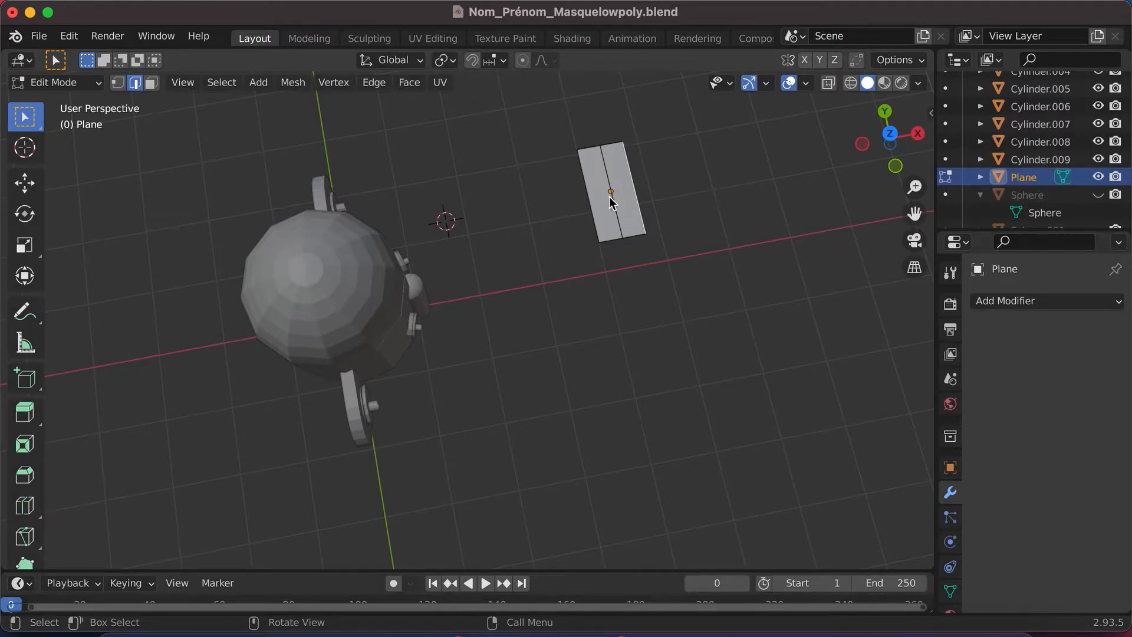
left_click(622, 236)
right_click(626, 243)
left_click(118, 82)
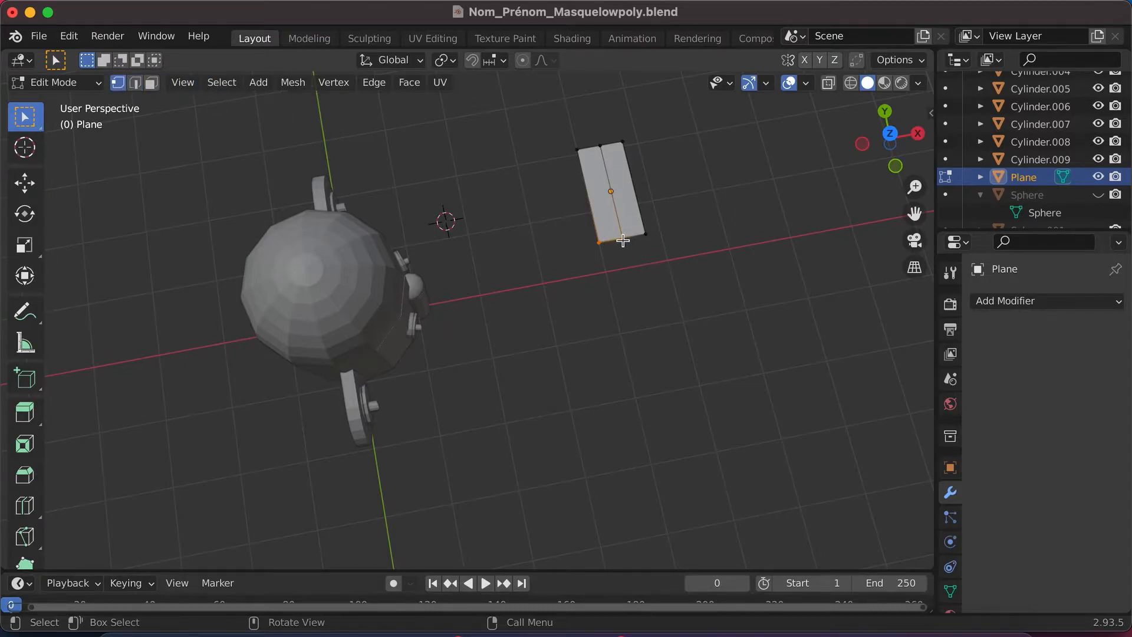
left_click(645, 233)
left_click(623, 240)
left_click(645, 233)
left_click_drag(673, 250, 587, 237)
right_click(626, 244)
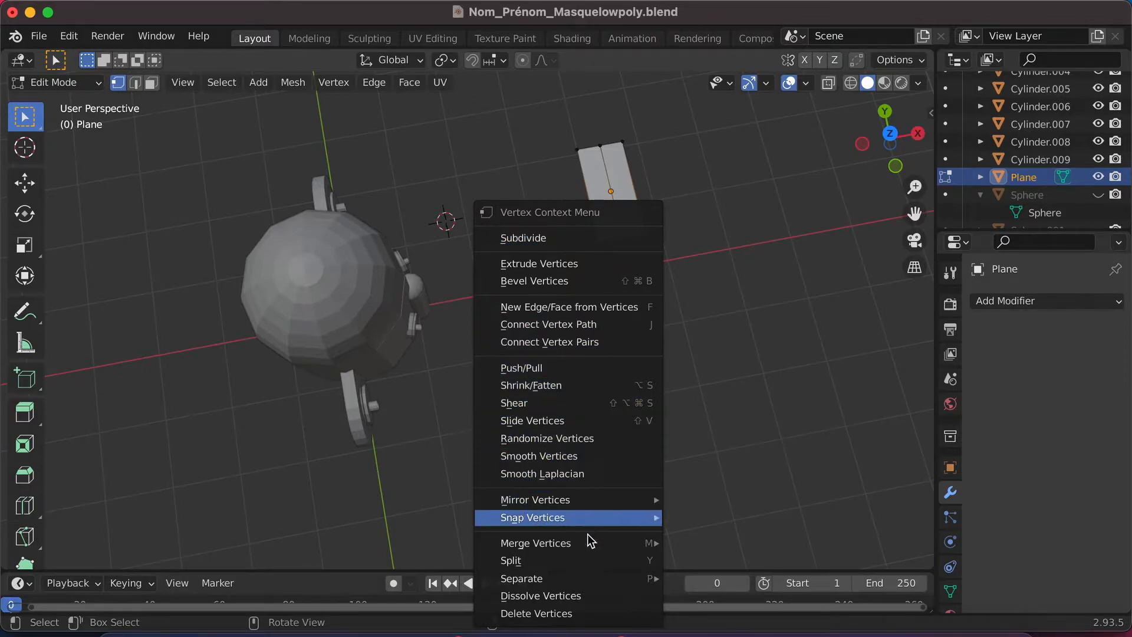
mouse_move(587, 550)
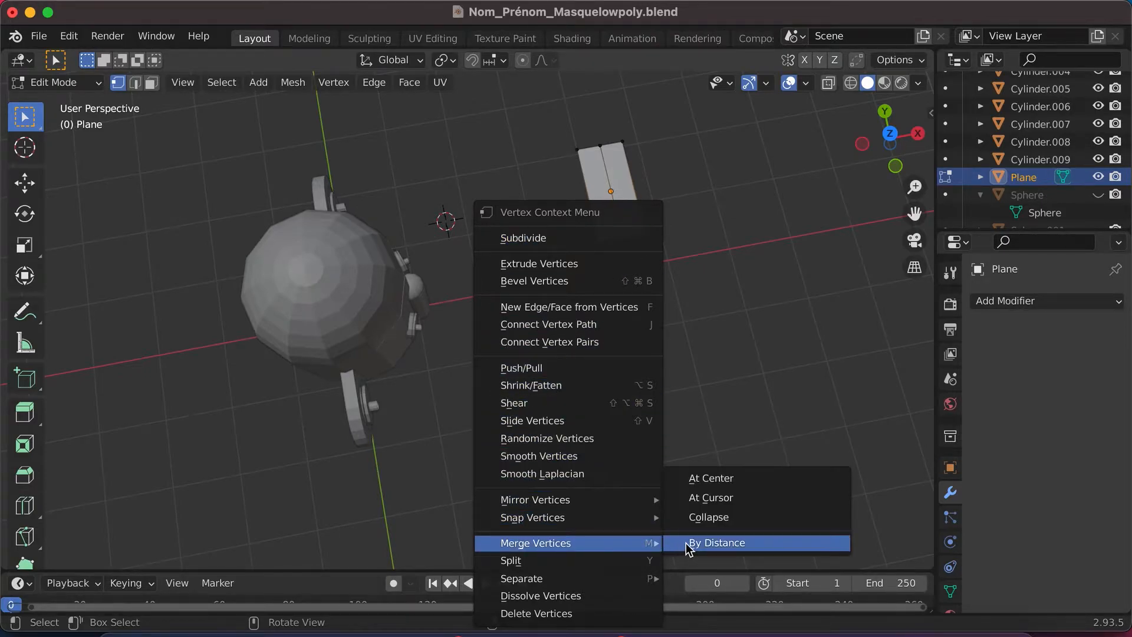
left_click(711, 481)
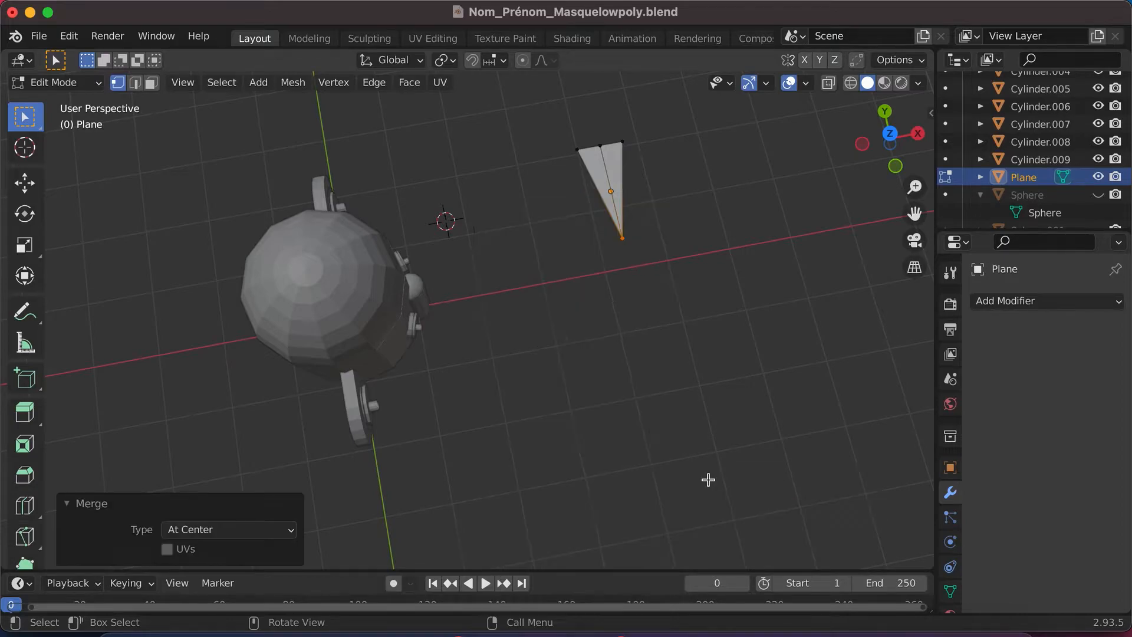
- Examine the triangular piece from several angles with nothing selected and return to the top orthographic view
scroll(632, 217, "up", 3)
scroll(632, 217, "up", 2)
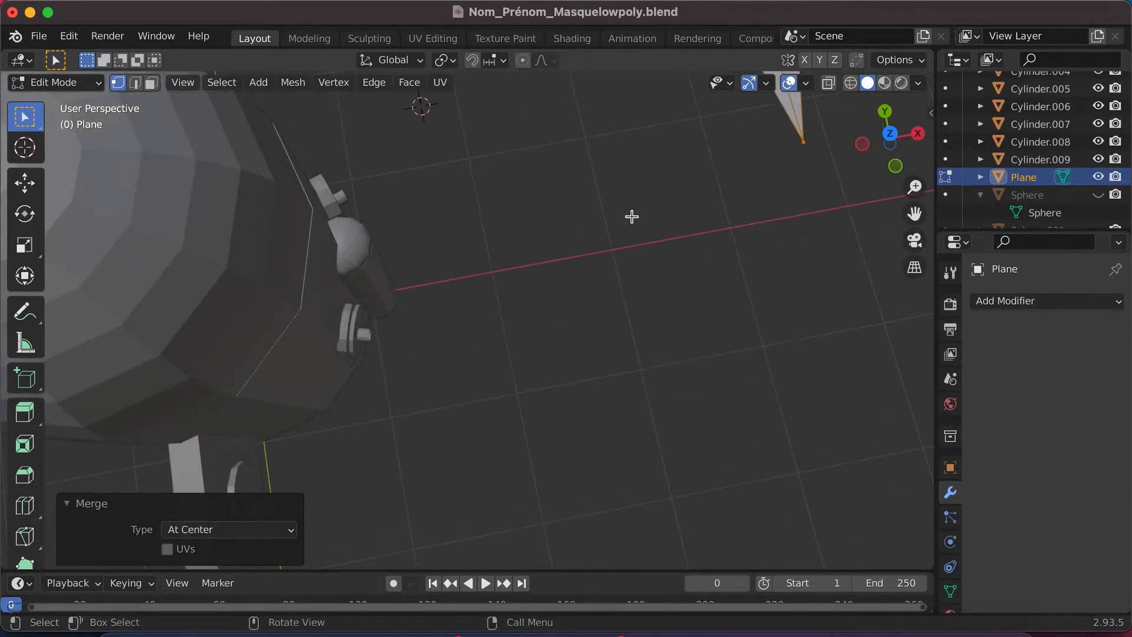
scroll(632, 216, "right", 3)
scroll(632, 216, "right", 5)
scroll(631, 217, "right", 10)
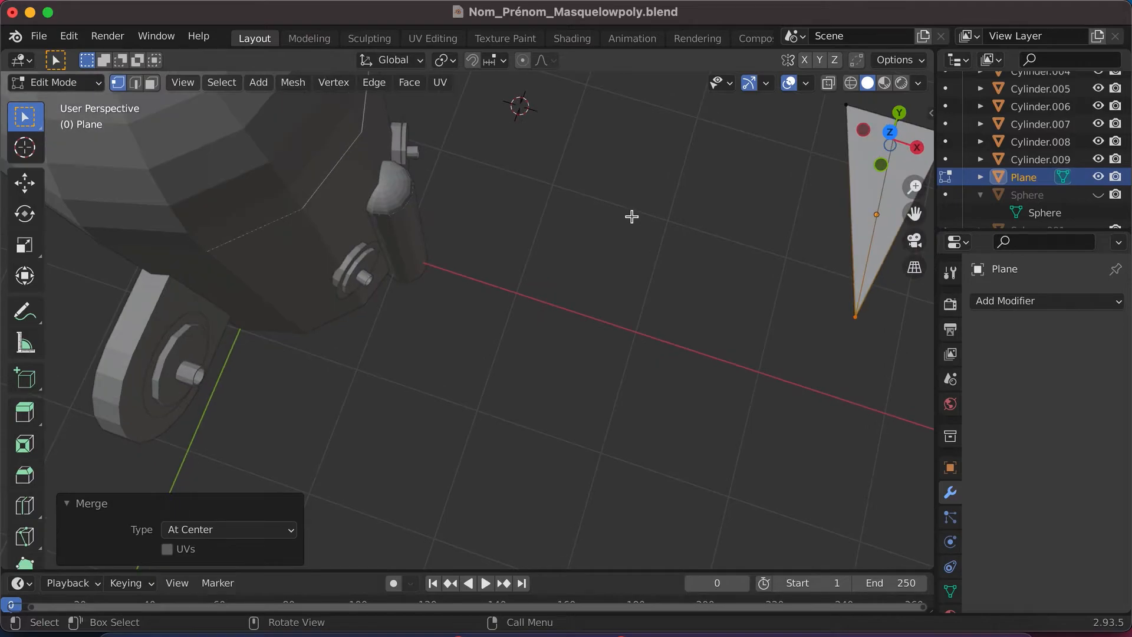
scroll(632, 216, "down", 6)
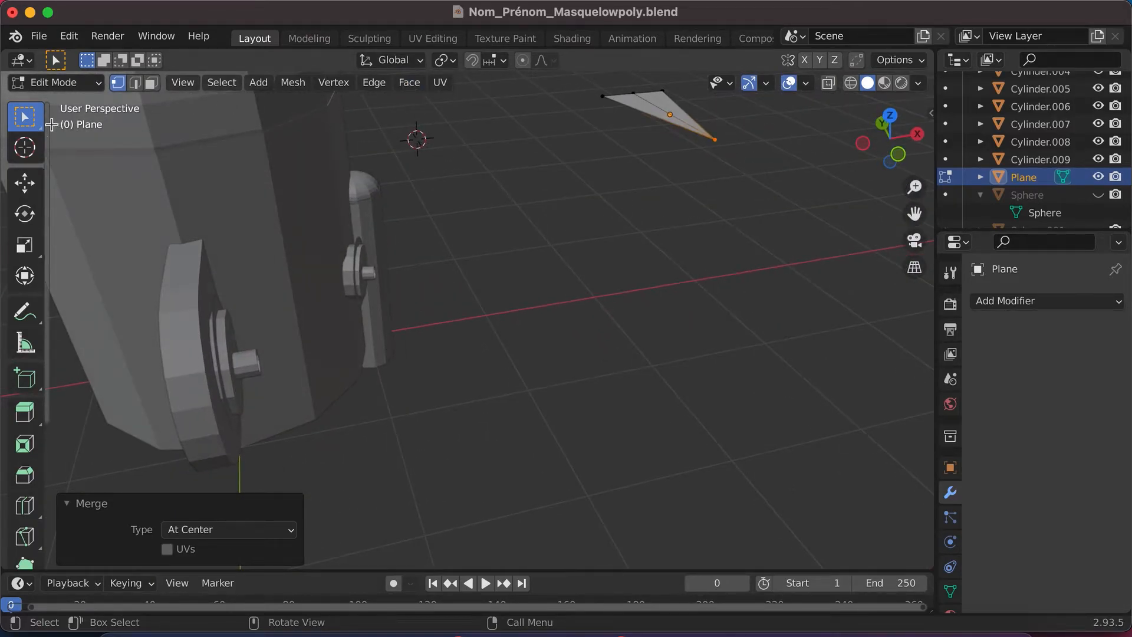
left_click(572, 280)
scroll(612, 255, "down", 2)
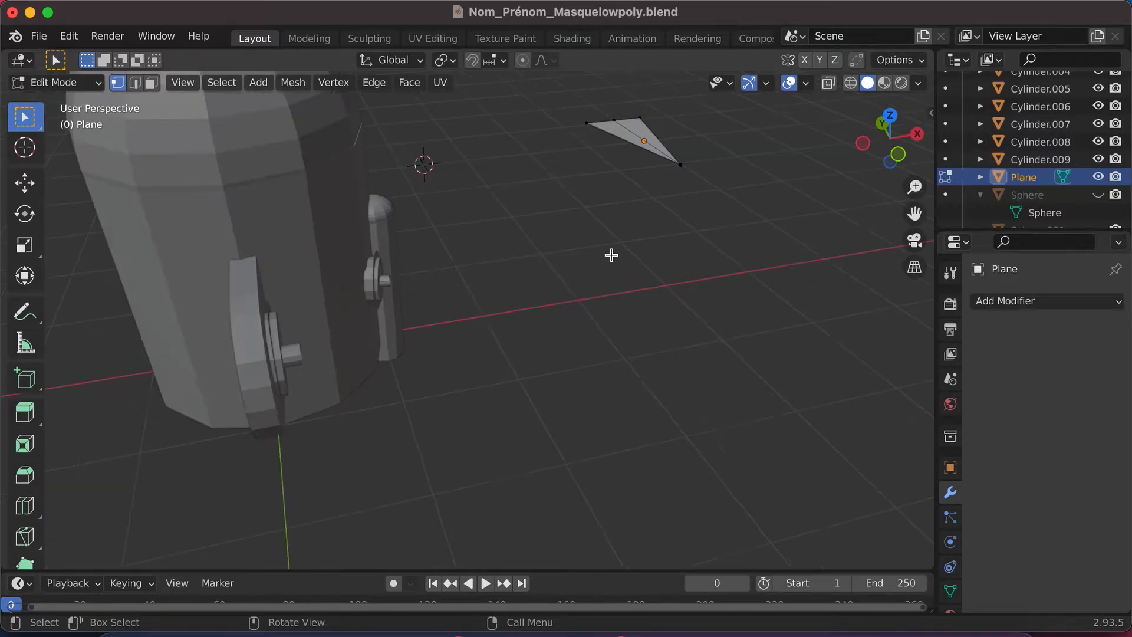
scroll(668, 148, "up", 3)
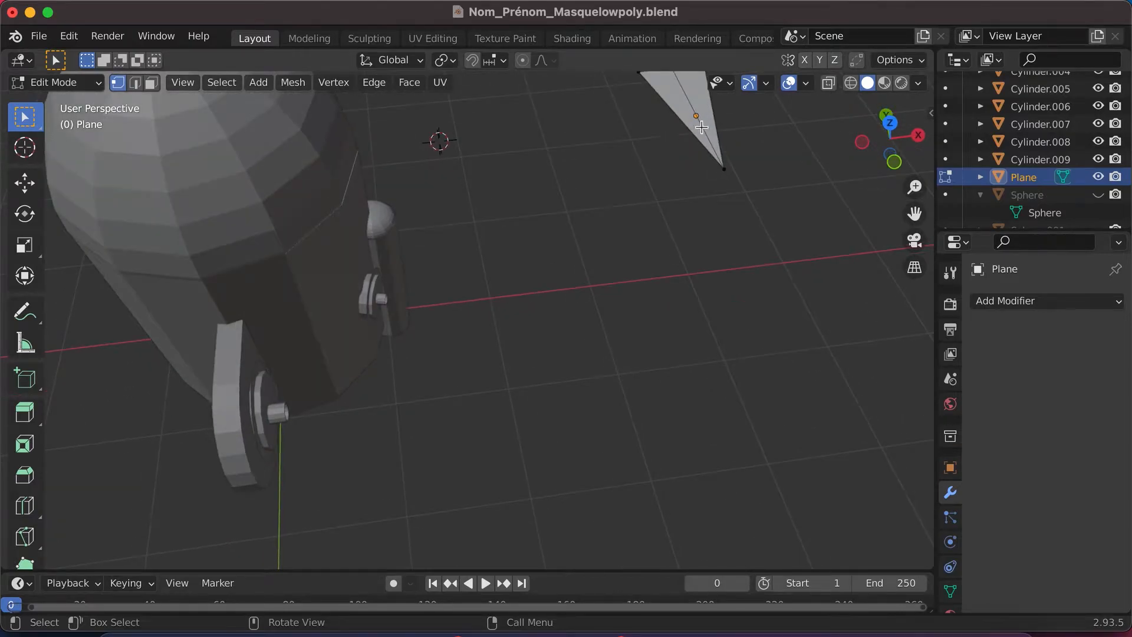
left_click_drag(914, 212, 760, 362)
left_click(891, 123)
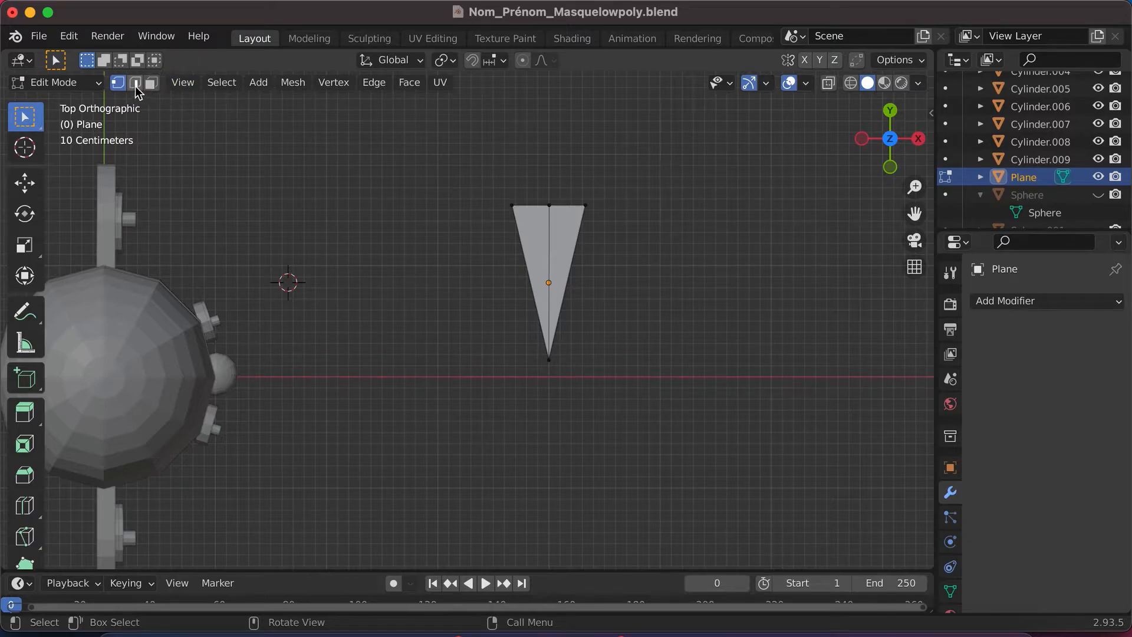
left_click(511, 206)
key("c")
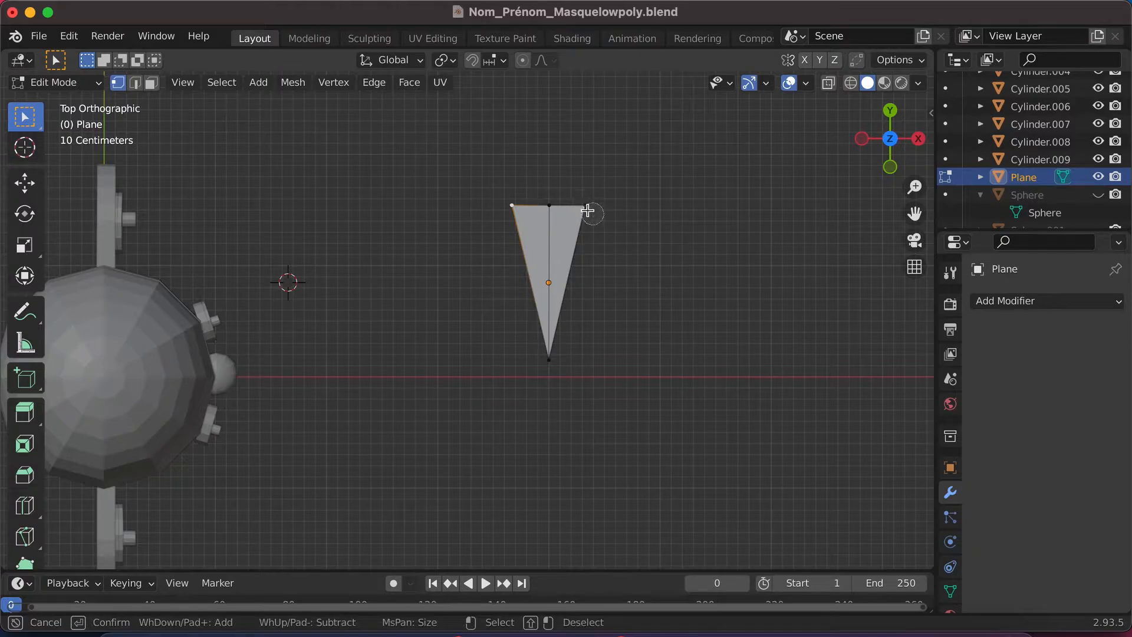
left_click(586, 208)
left_click(550, 204)
left_click(549, 361)
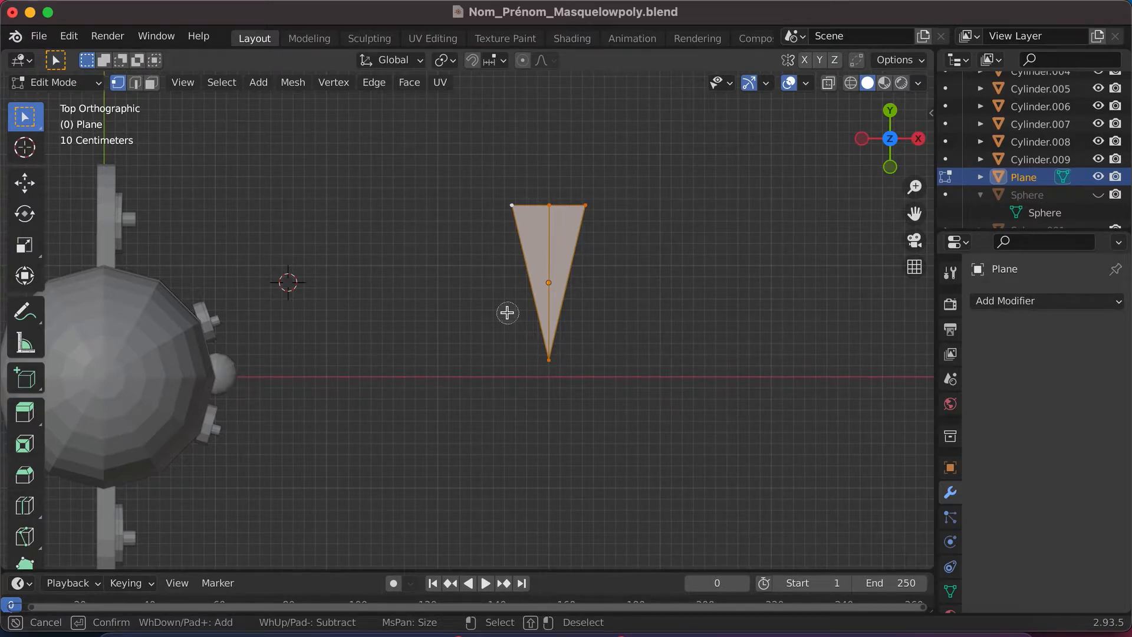
right_click(552, 215)
left_click(533, 190)
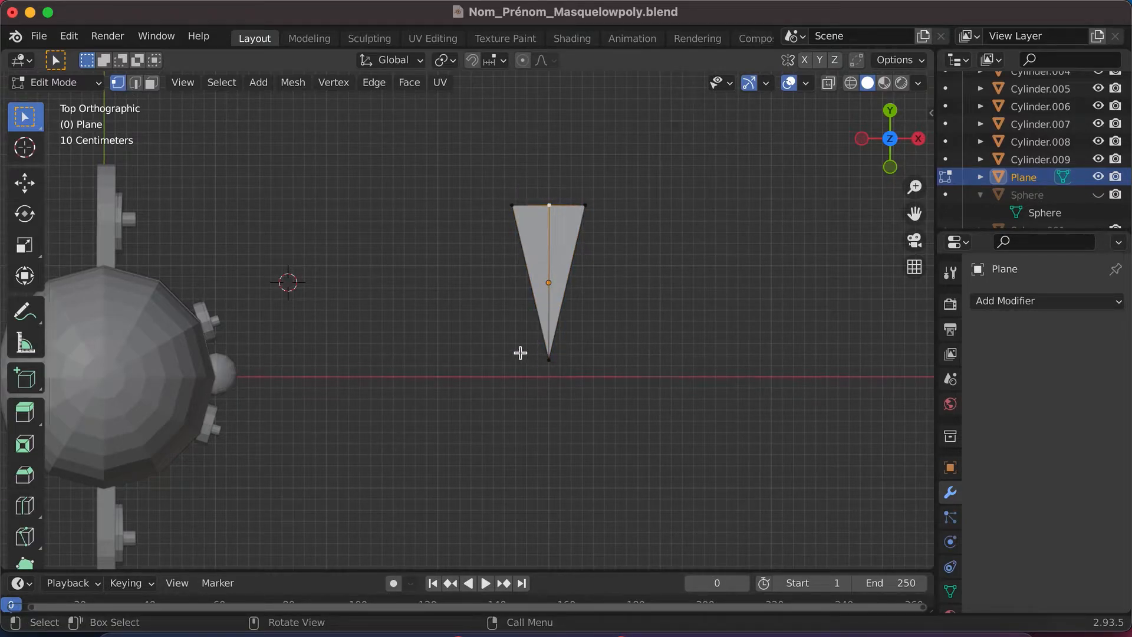
- Bevel the two outer corner vertices at the triangle's wide end with a width of about 0.639 m and 3 segments
left_click(511, 206)
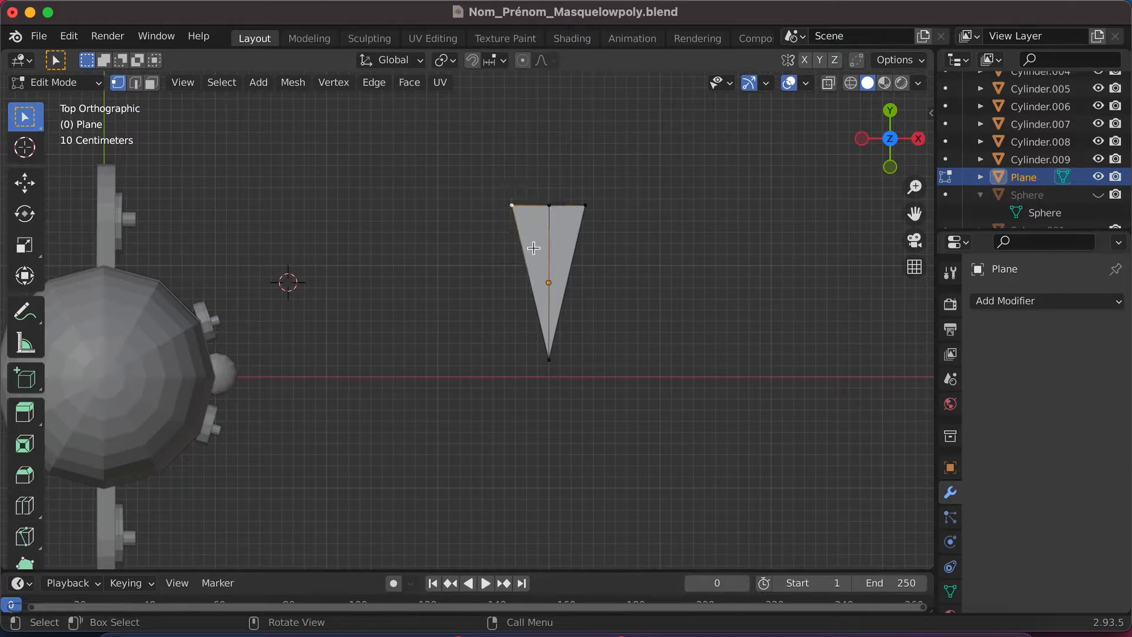
key("c")
left_click(586, 209)
right_click(528, 185)
key("ctrl+shift+b")
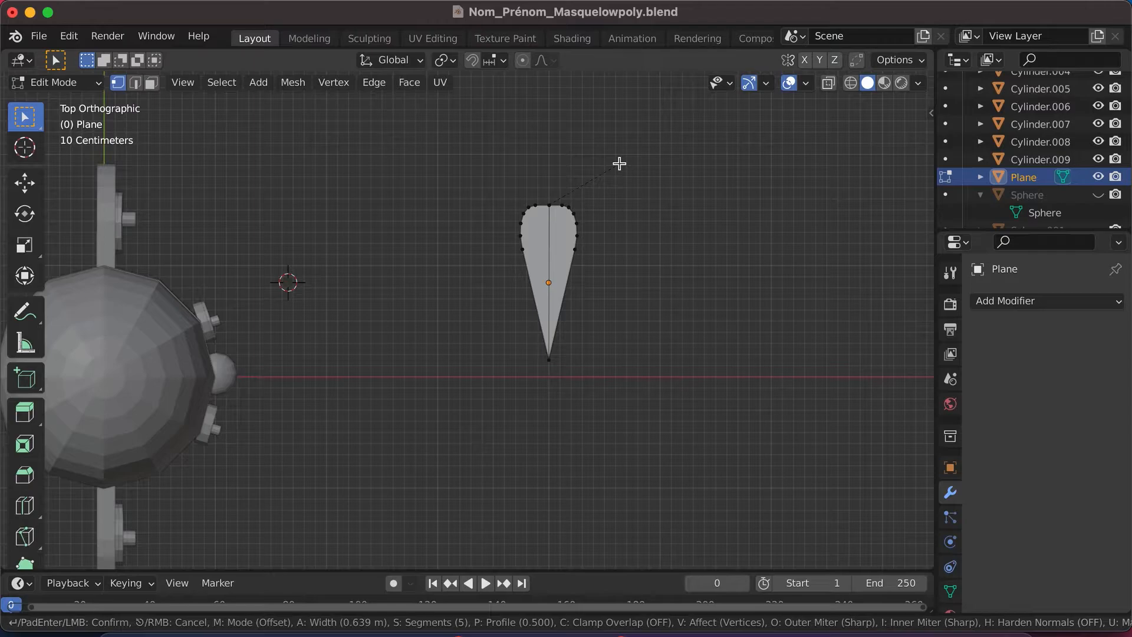
scroll(619, 163, "down", 4)
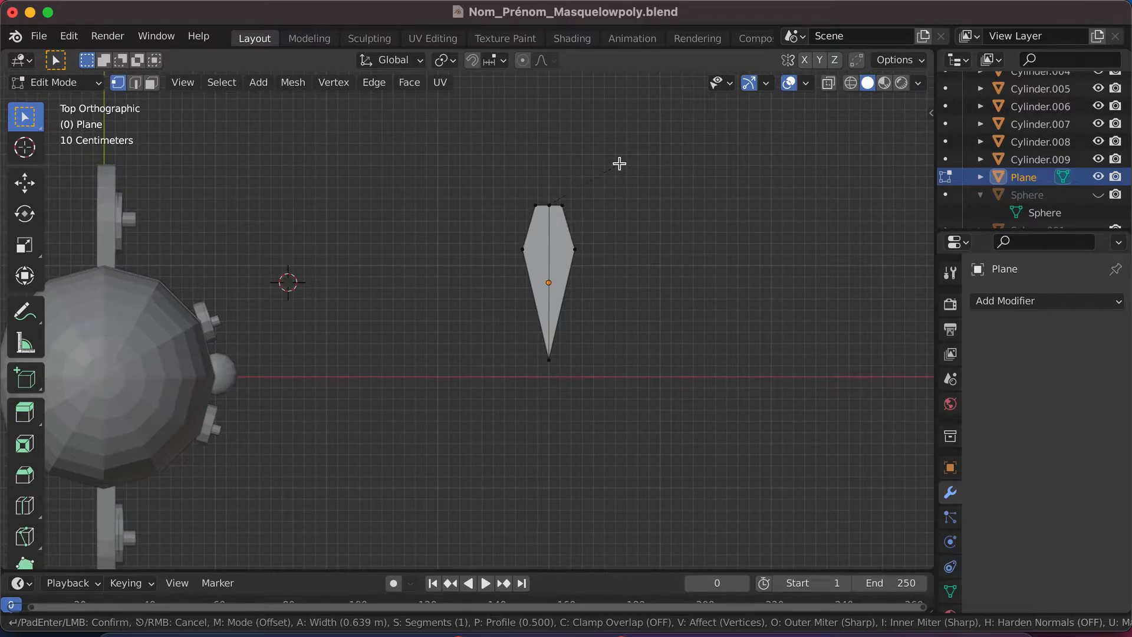
scroll(619, 163, "up", 1)
scroll(619, 163, "up", 1)
scroll(619, 163, "up", 2)
scroll(619, 163, "up", 3)
scroll(619, 163, "down", 4)
scroll(619, 163, "down", 3)
scroll(620, 163, "up", 1)
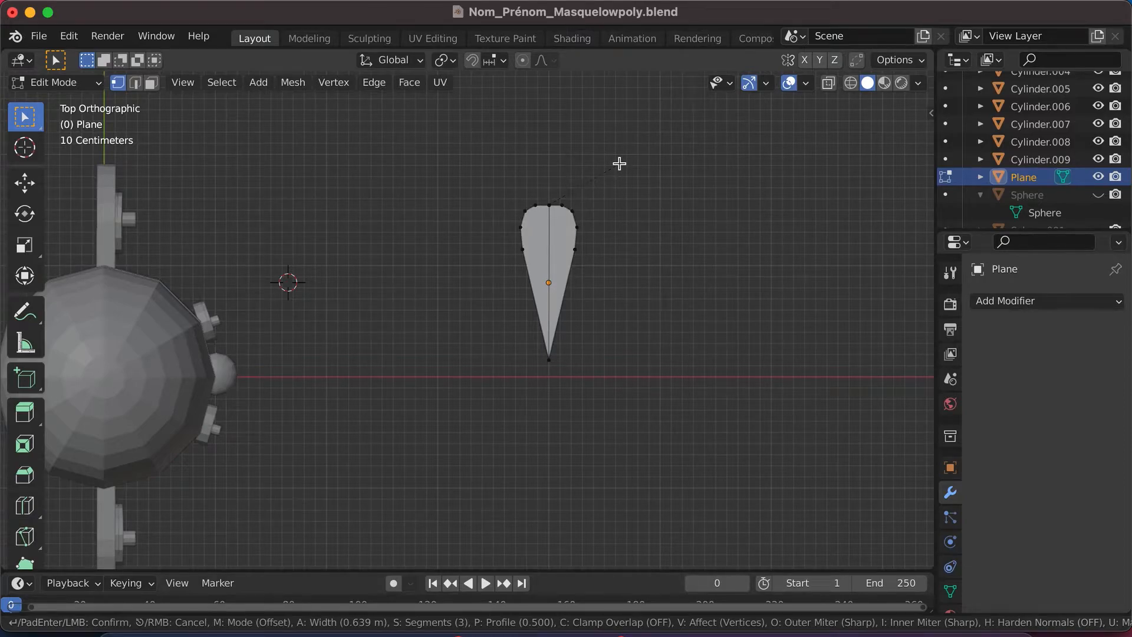
left_click(620, 164)
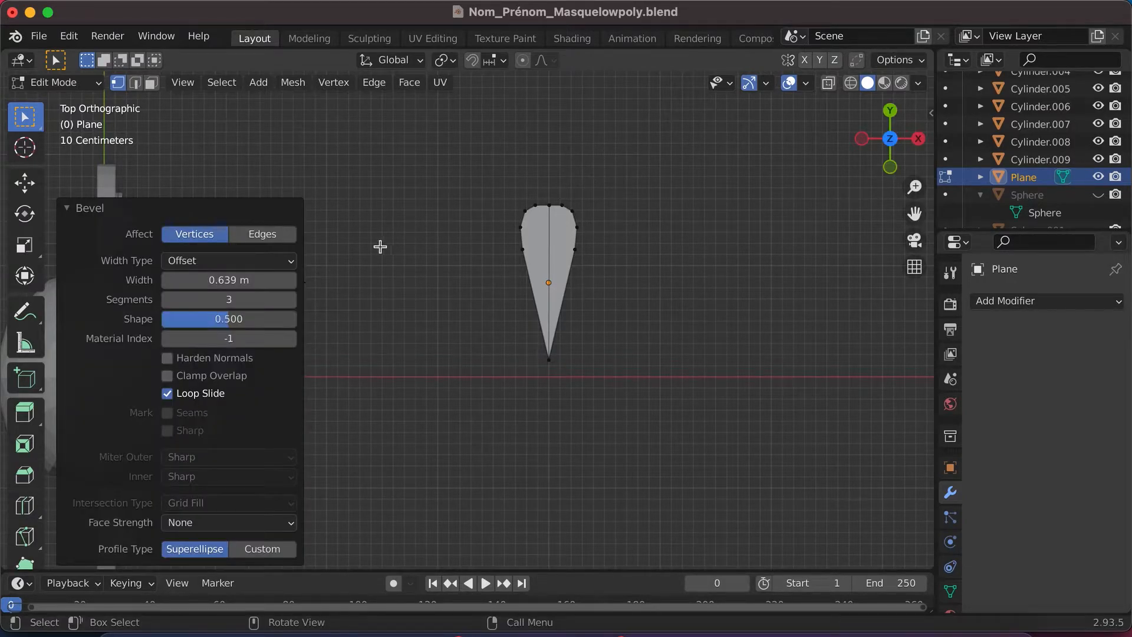
left_click(69, 208)
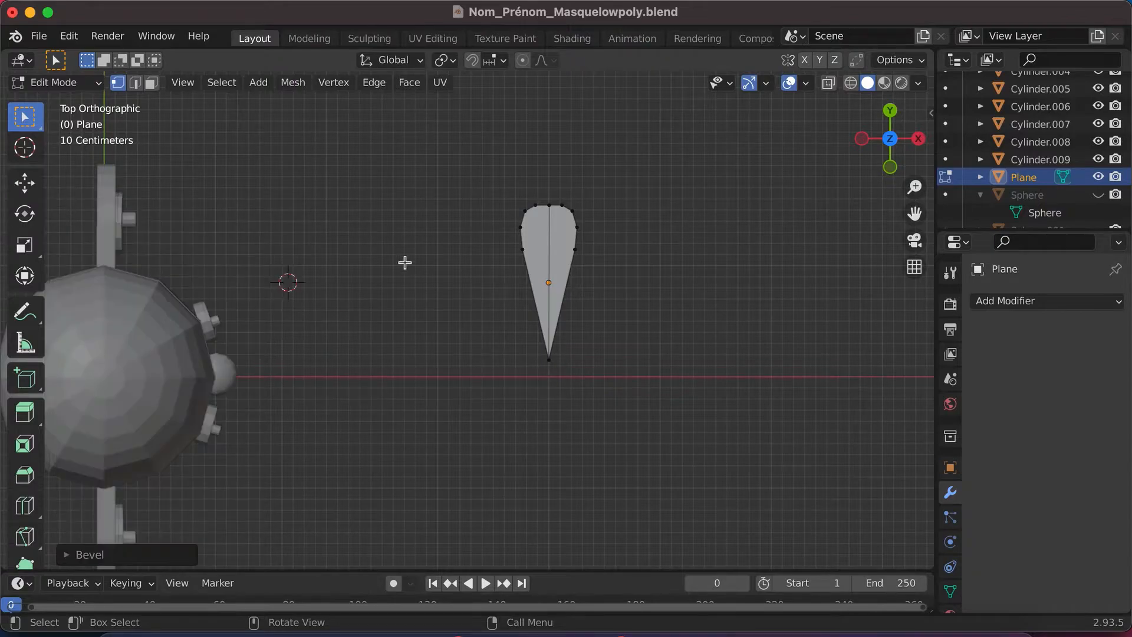
- Select the feather's central lengthwise edge in edge mode and raise it slightly in front view to crease the piece
scroll(420, 245, "left", 10)
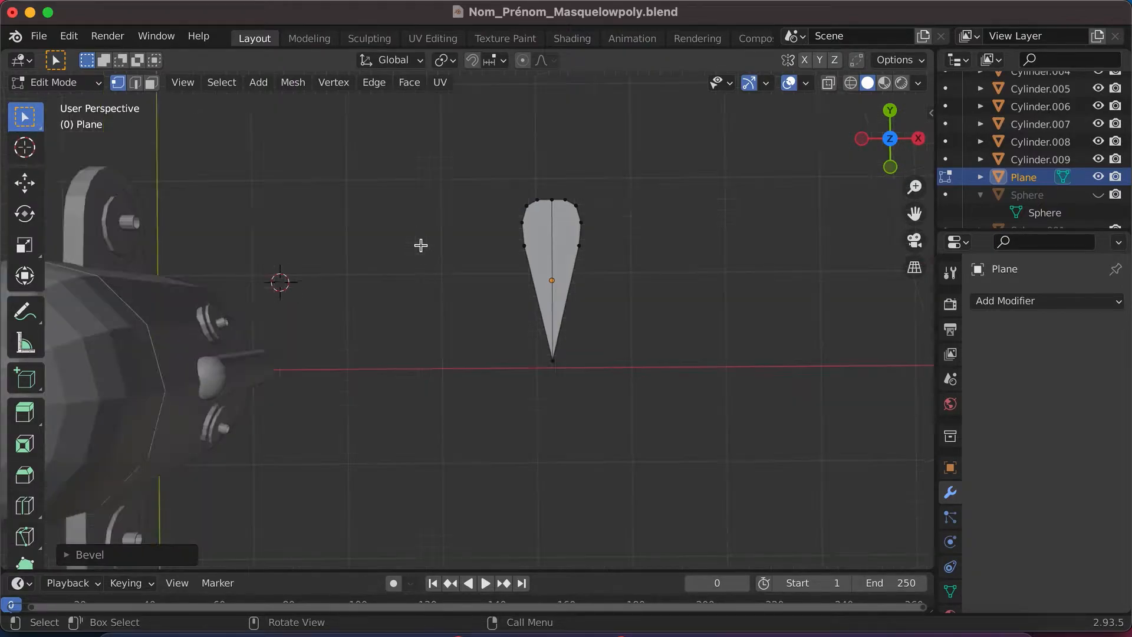
scroll(421, 246, "down", 10)
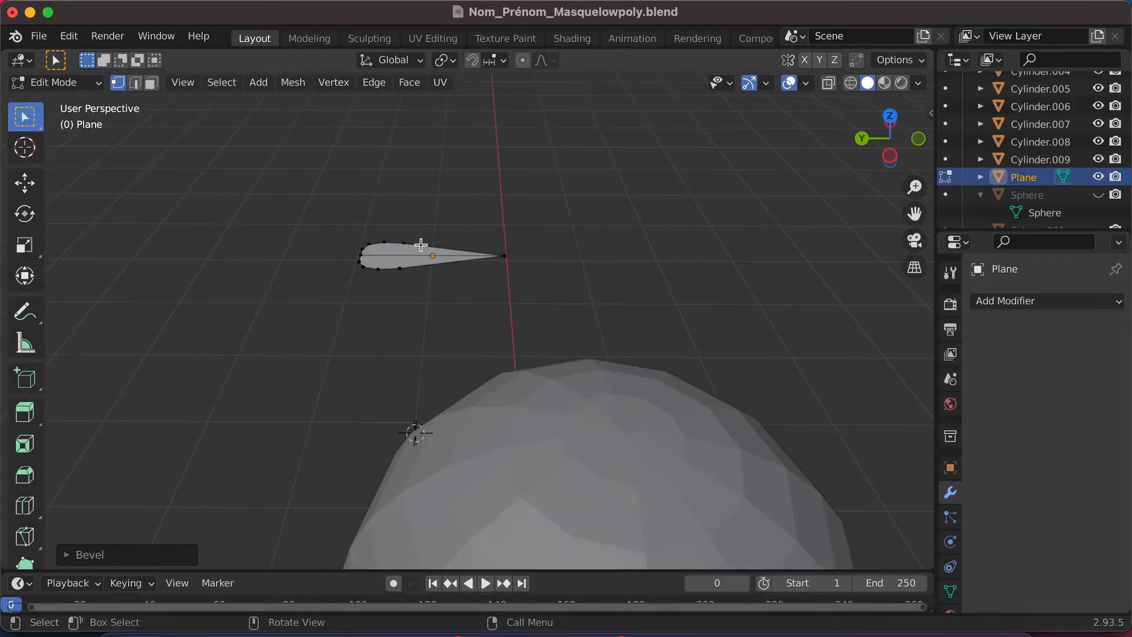
scroll(421, 245, "right", 10)
scroll(421, 246, "up", 10)
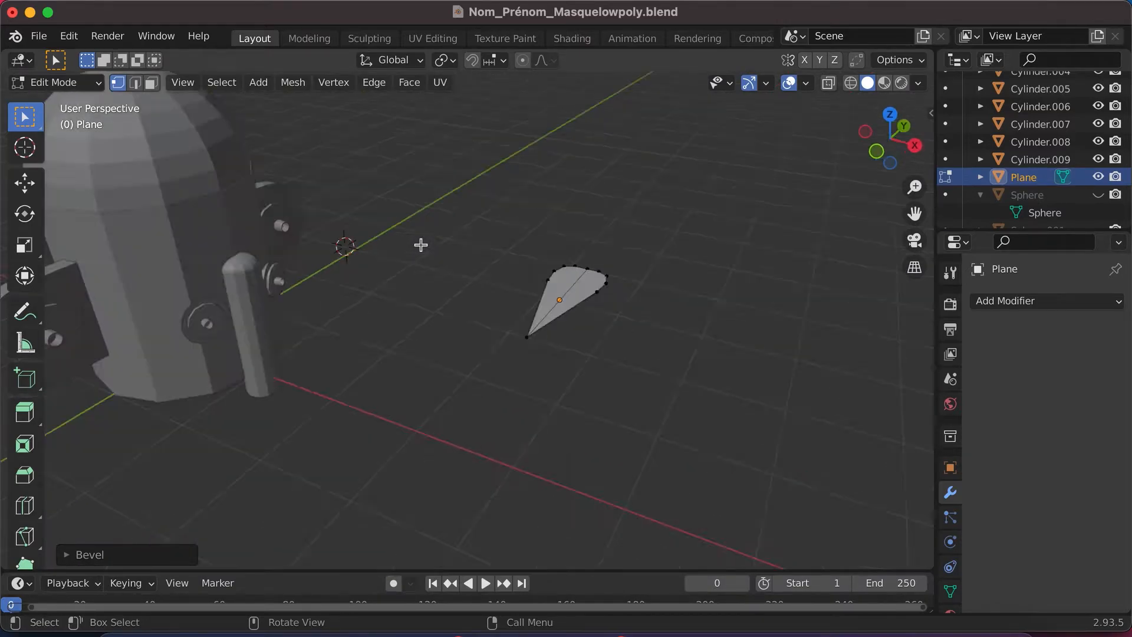
scroll(420, 245, "left", 8)
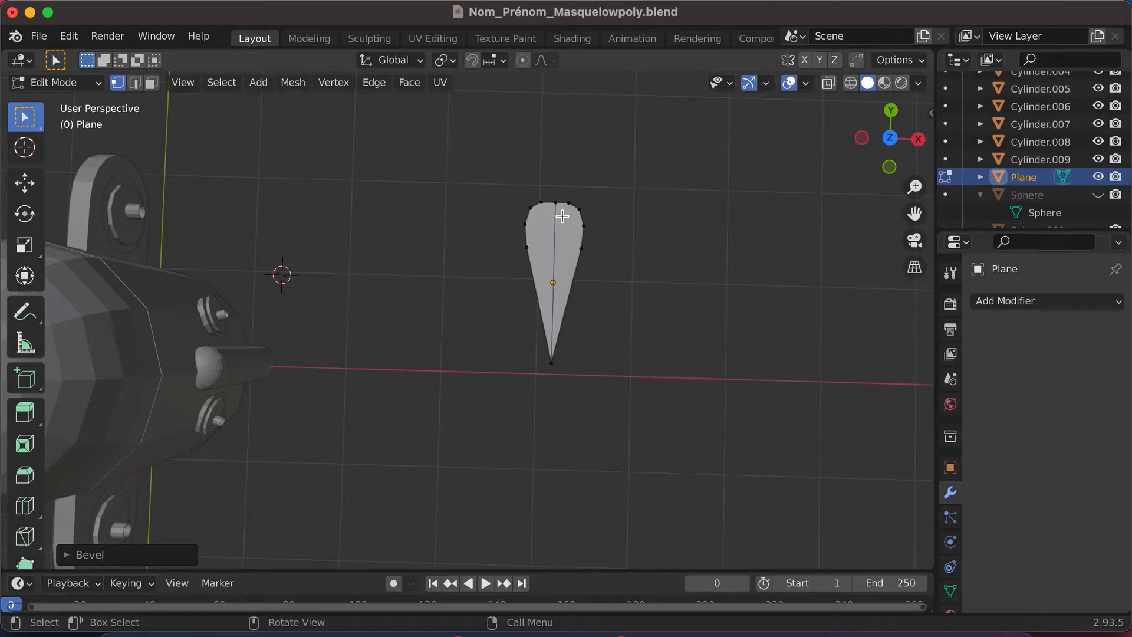
left_click(135, 83)
left_click(554, 254)
scroll(555, 255, "left", 3)
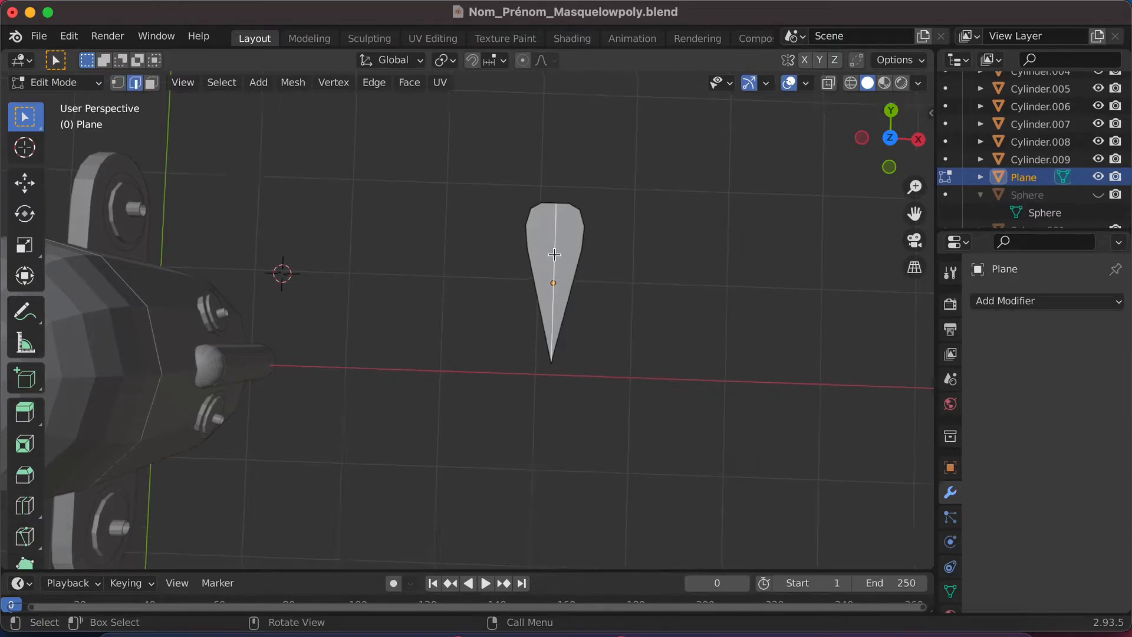
left_click(917, 138)
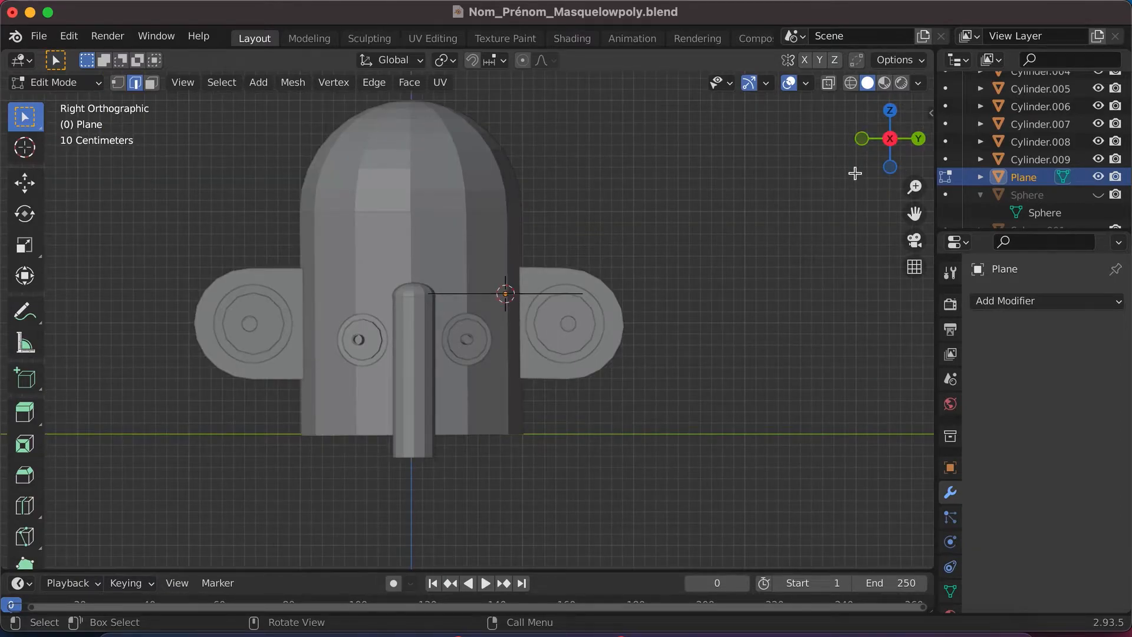
left_click(862, 139)
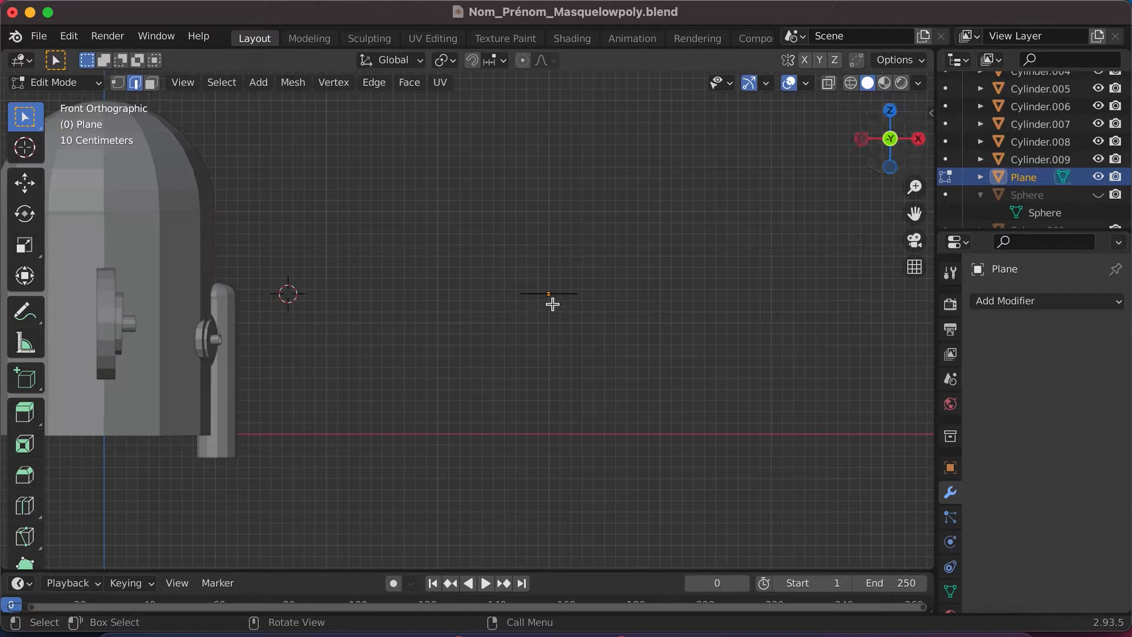
scroll(553, 303, "up", 4)
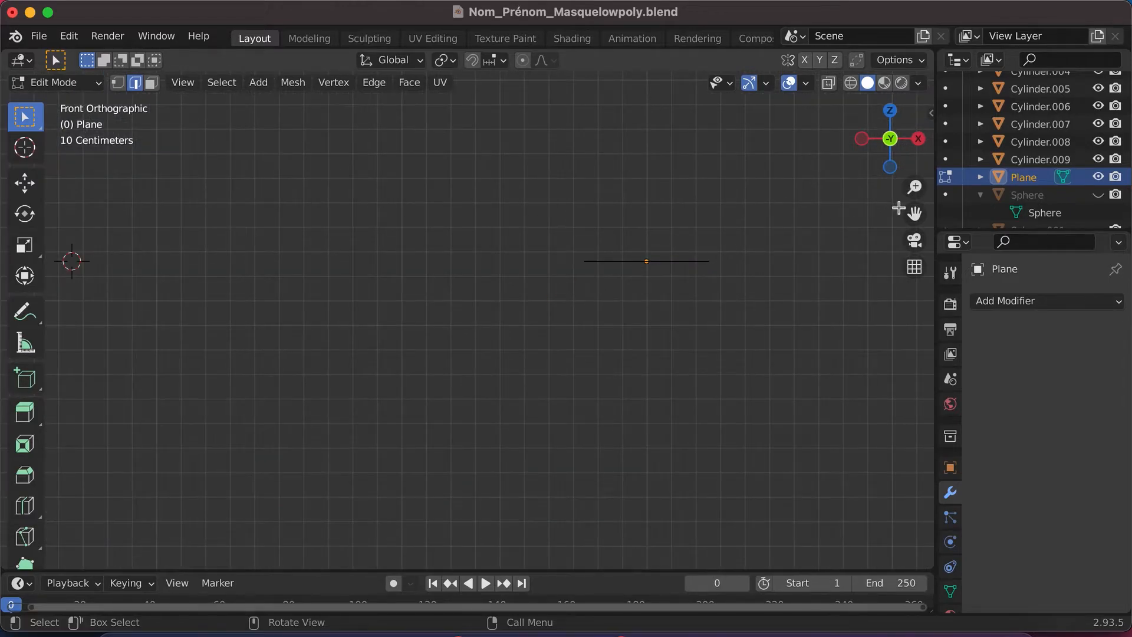
left_click_drag(913, 213, 529, 198)
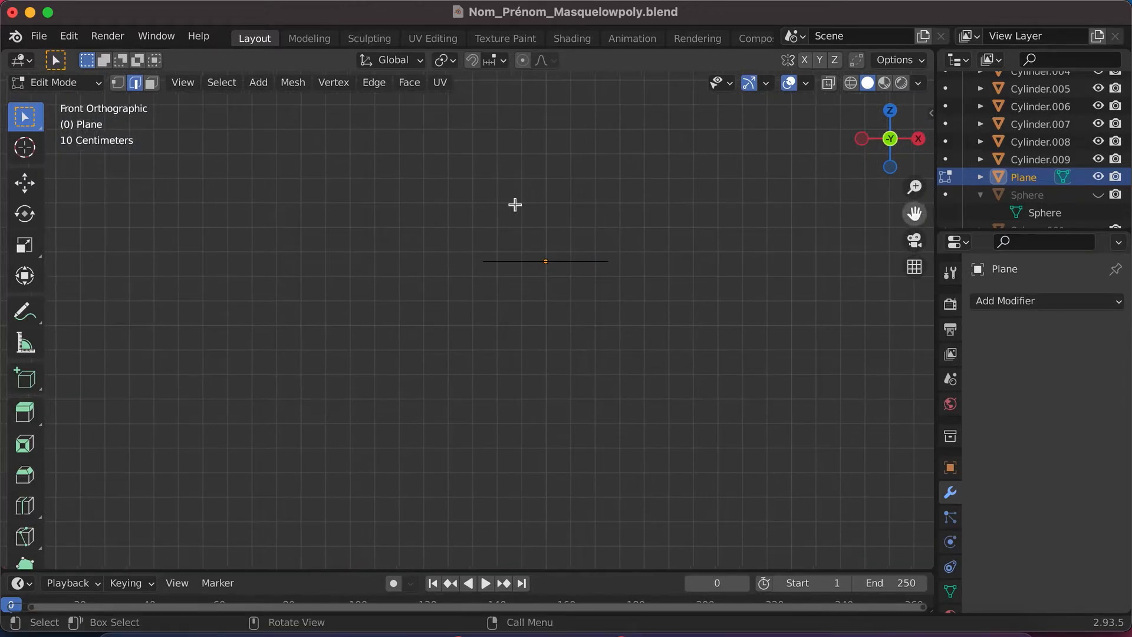
key("g")
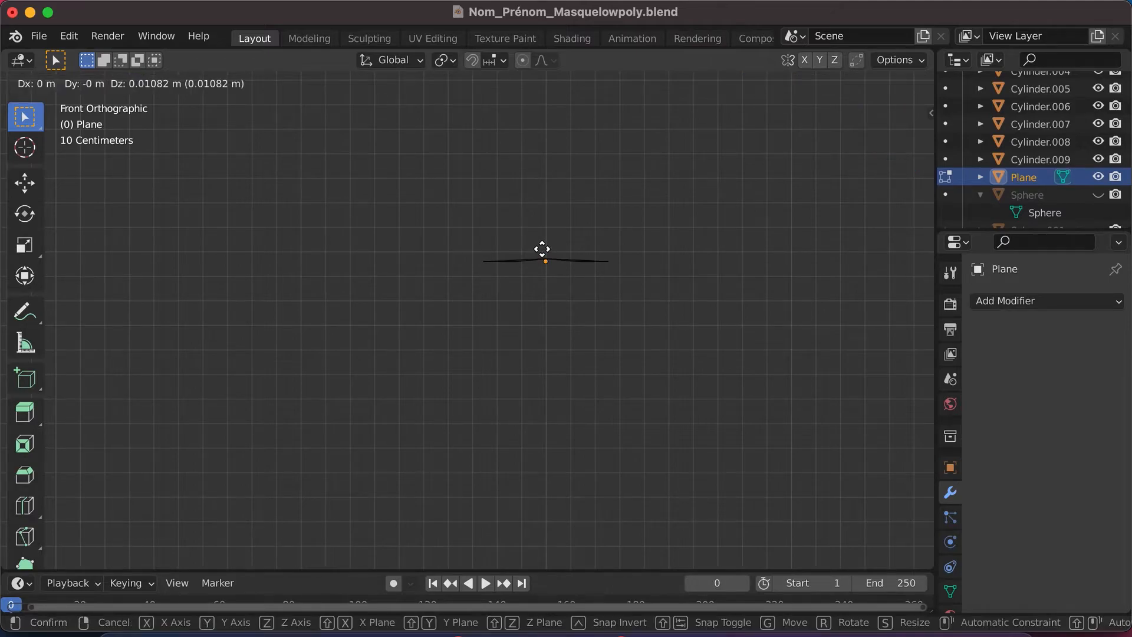
left_click(543, 239)
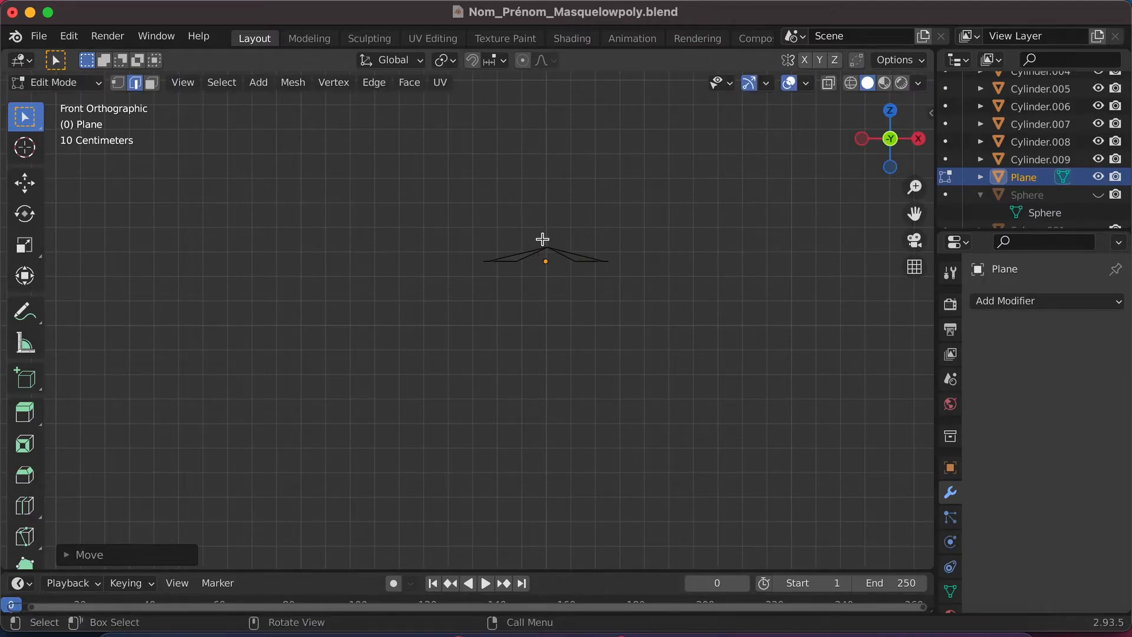
- Examine the creased feather from several angles and preview the mask reference screenshot from the desktop folder in Finder before returning to Blender
scroll(543, 240, "up", 5)
scroll(543, 240, "down", 5)
scroll(542, 240, "up", 10)
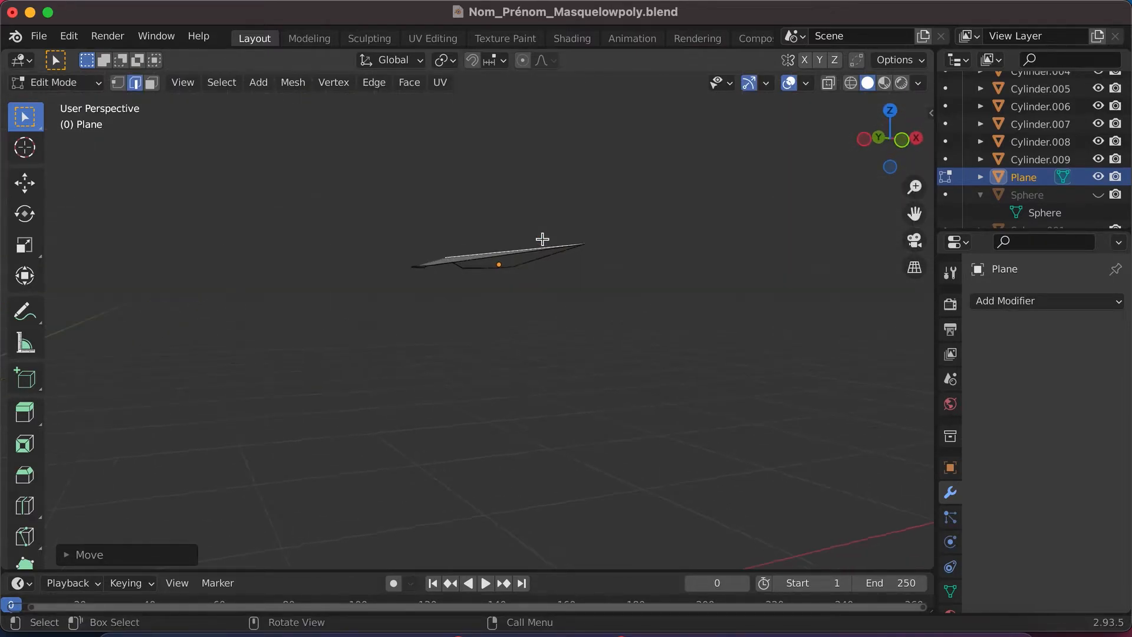
scroll(542, 240, "right", 10)
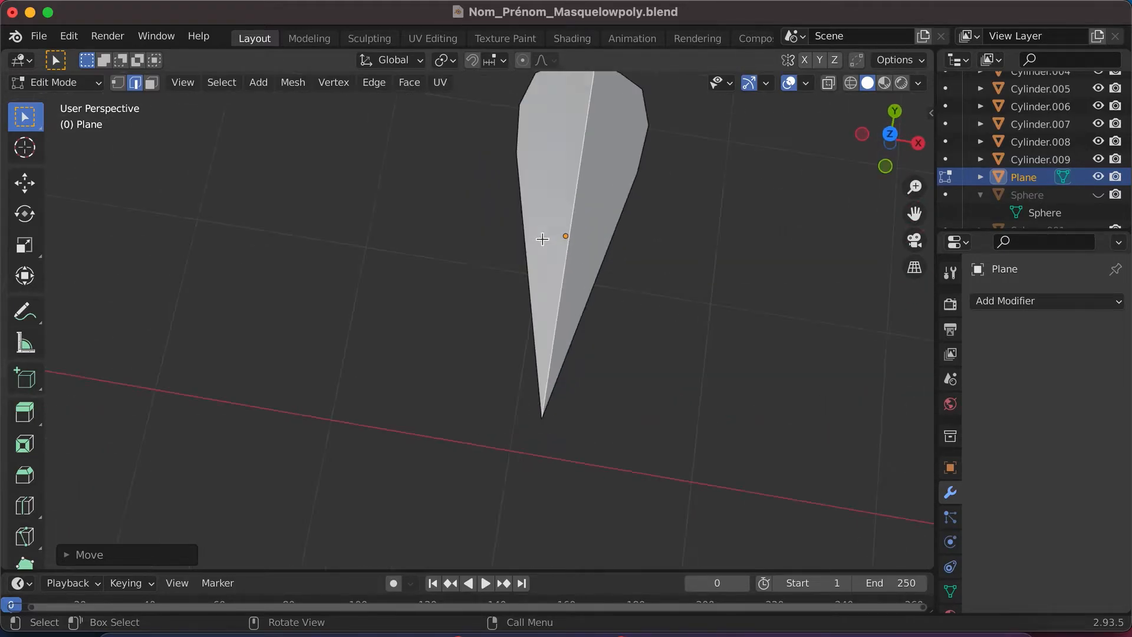
scroll(543, 240, "left", 5)
left_click(119, 631)
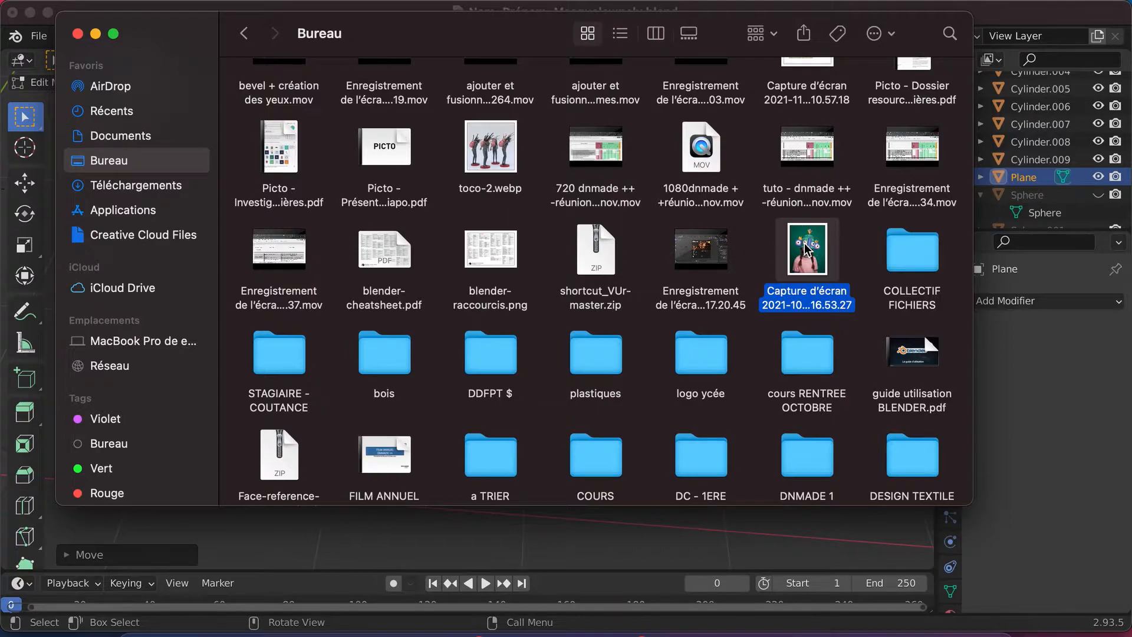
key("space")
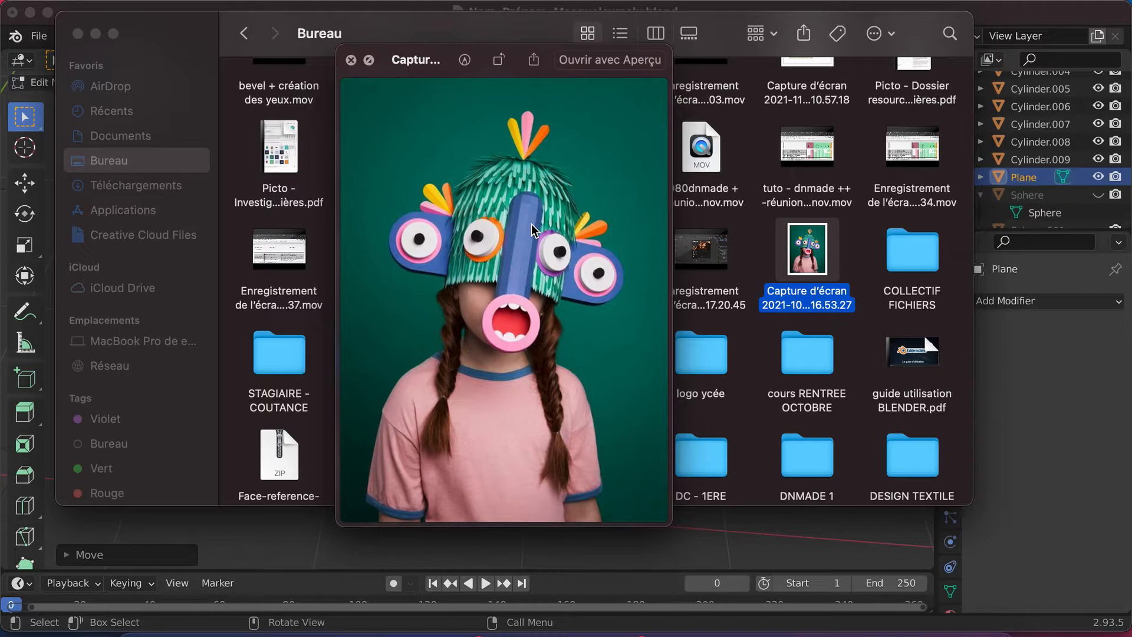
left_click(351, 60)
left_click(398, 558)
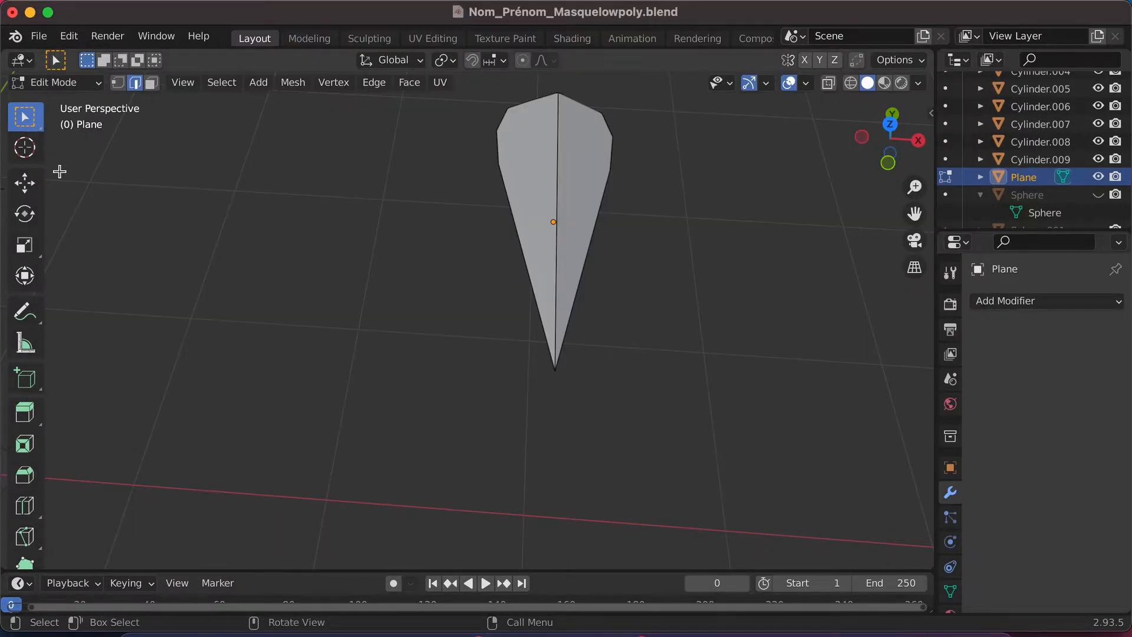
scroll(603, 189, "down", 2)
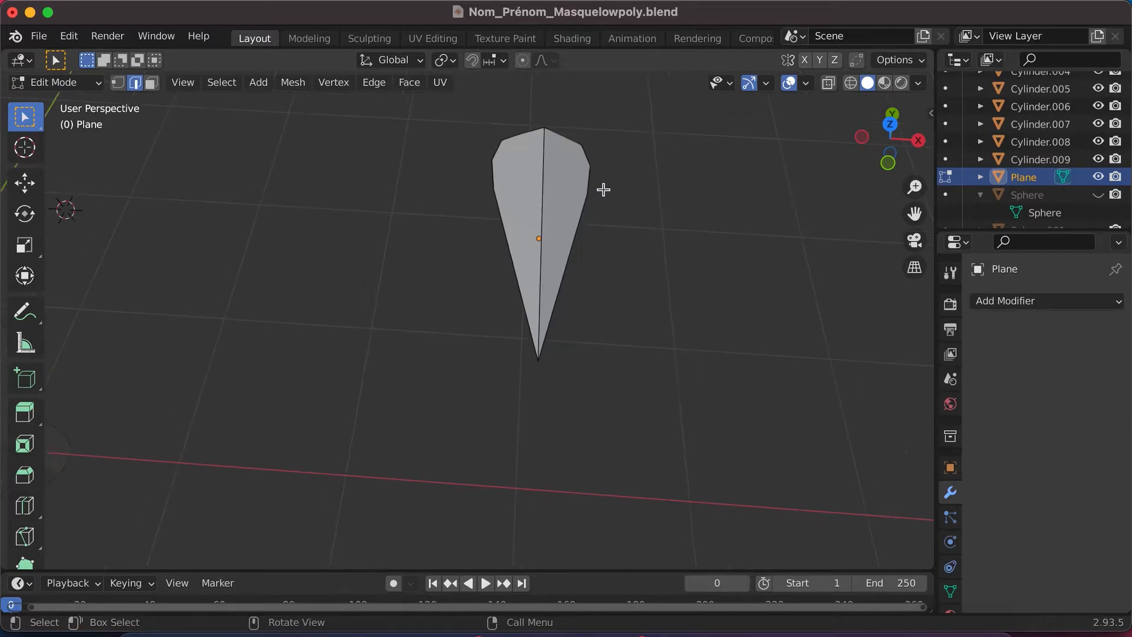
scroll(717, 225, "right", 3)
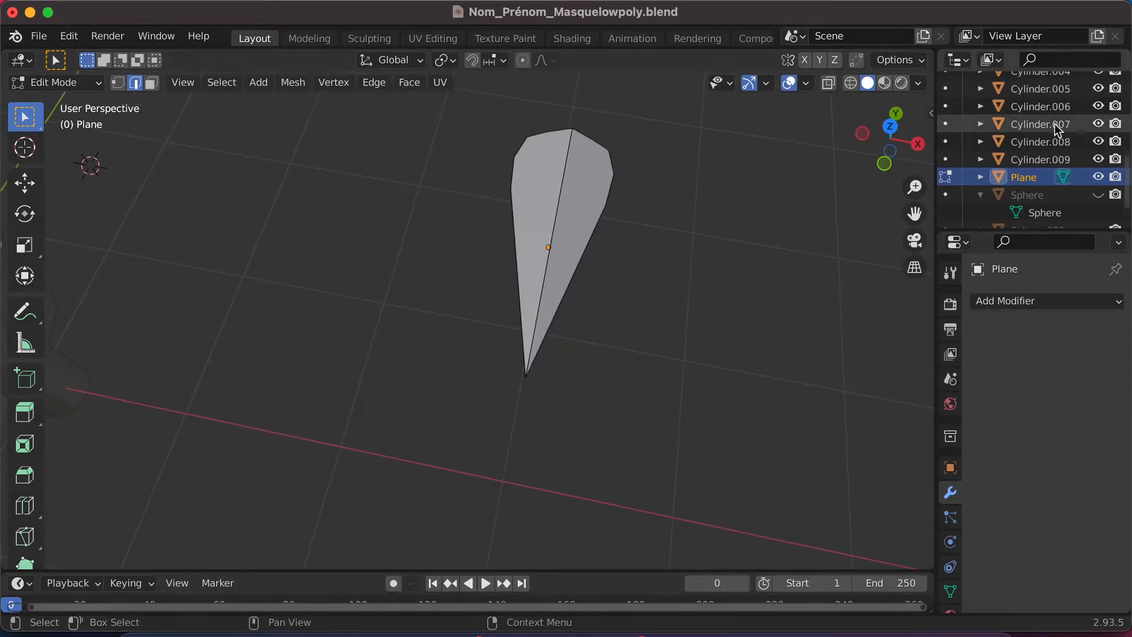
- Rename the main collection holding all the mask objects as "Base masque"
scroll(1046, 120, "up", 5)
scroll(1045, 118, "up", 4)
scroll(1026, 186, "down", 2)
scroll(1027, 186, "down", 7)
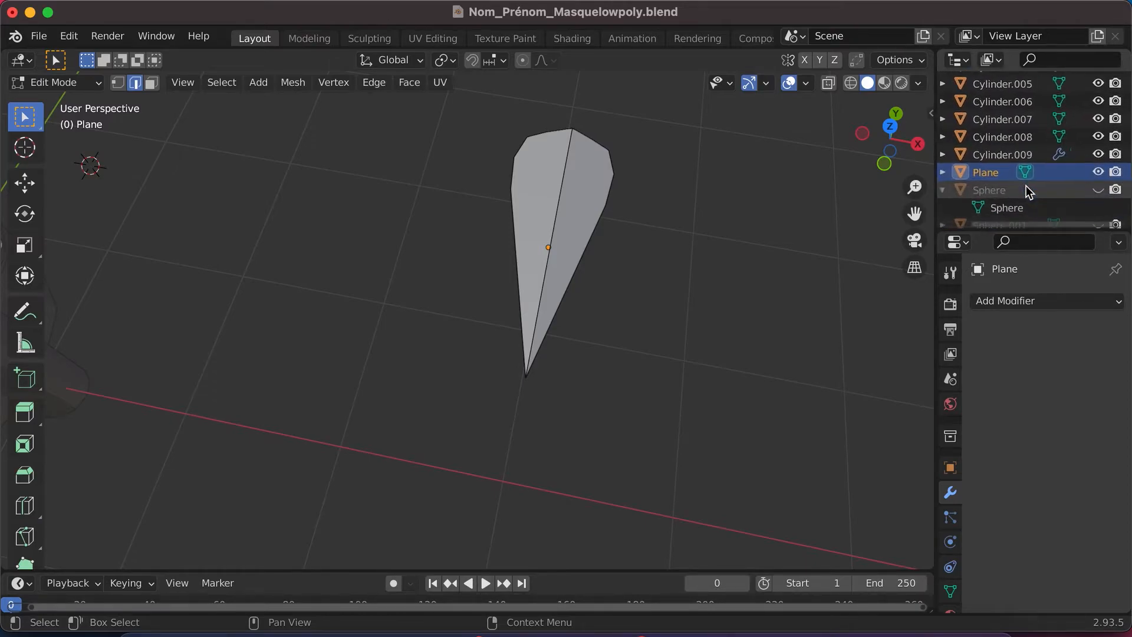
scroll(1026, 186, "up", 10)
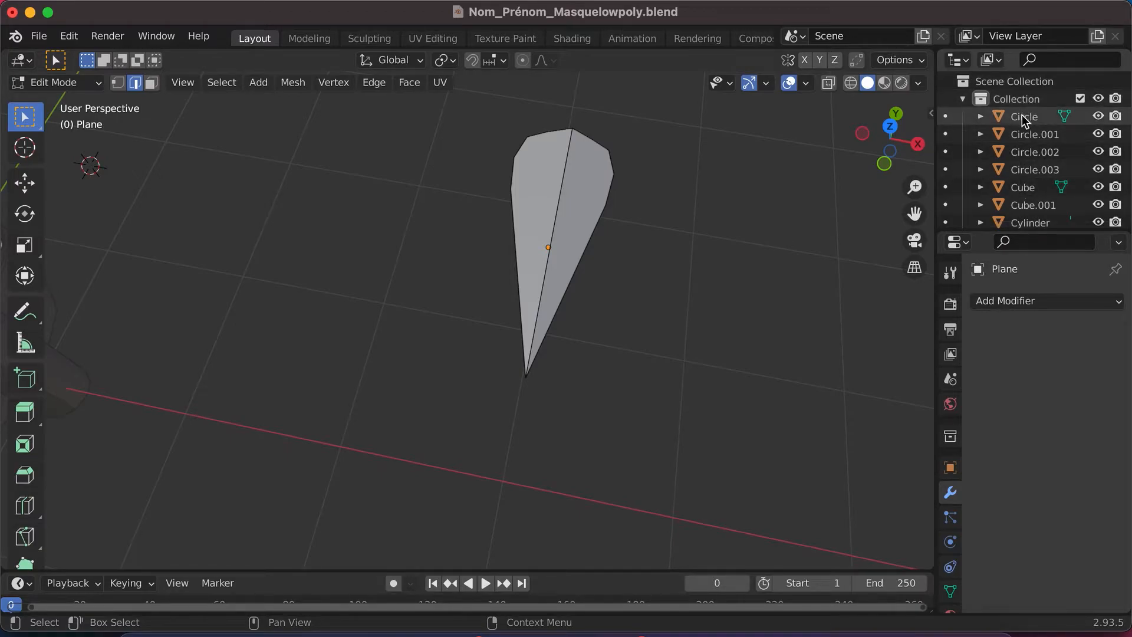
left_click(1023, 98)
double_click(1022, 97)
key("BackSpace")
type("MasBA")
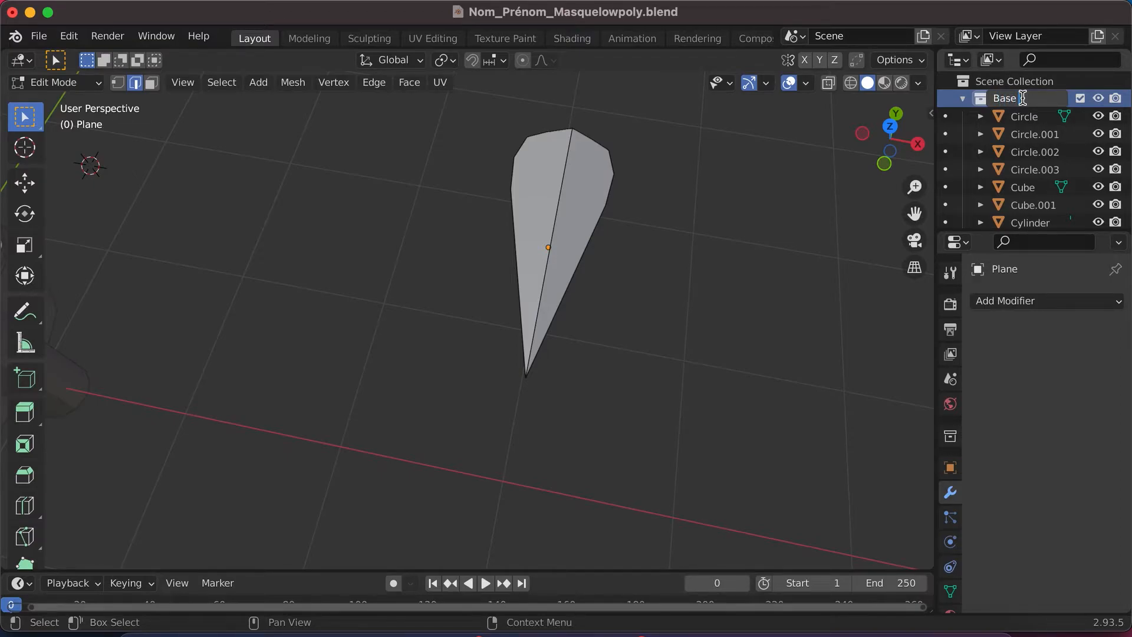
key("Return")
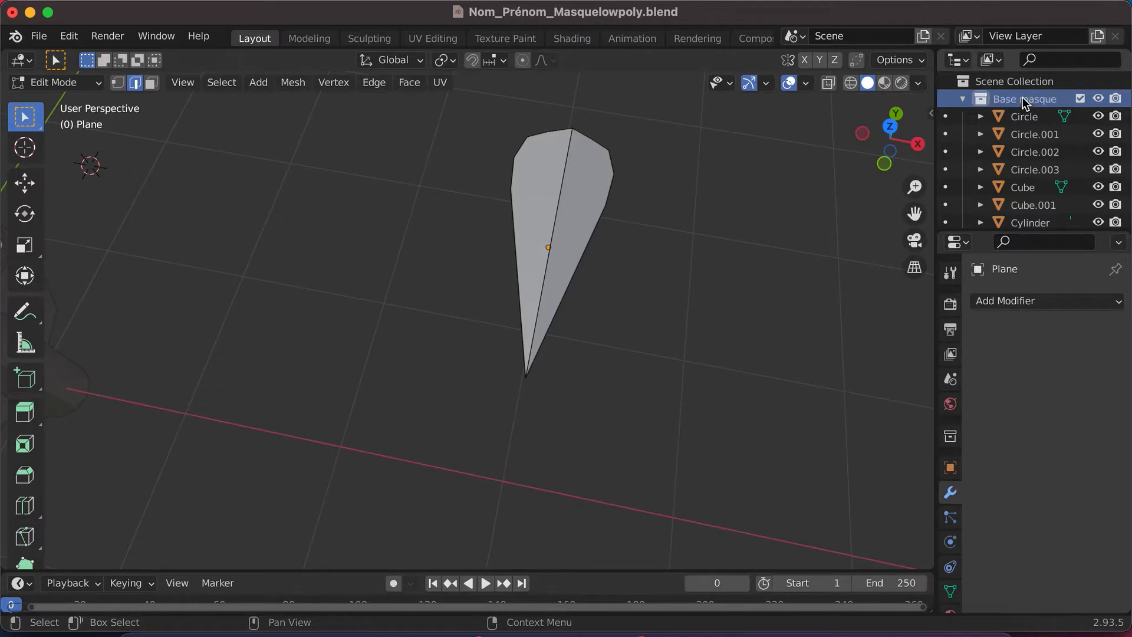
left_click(1024, 115)
left_click(1028, 132)
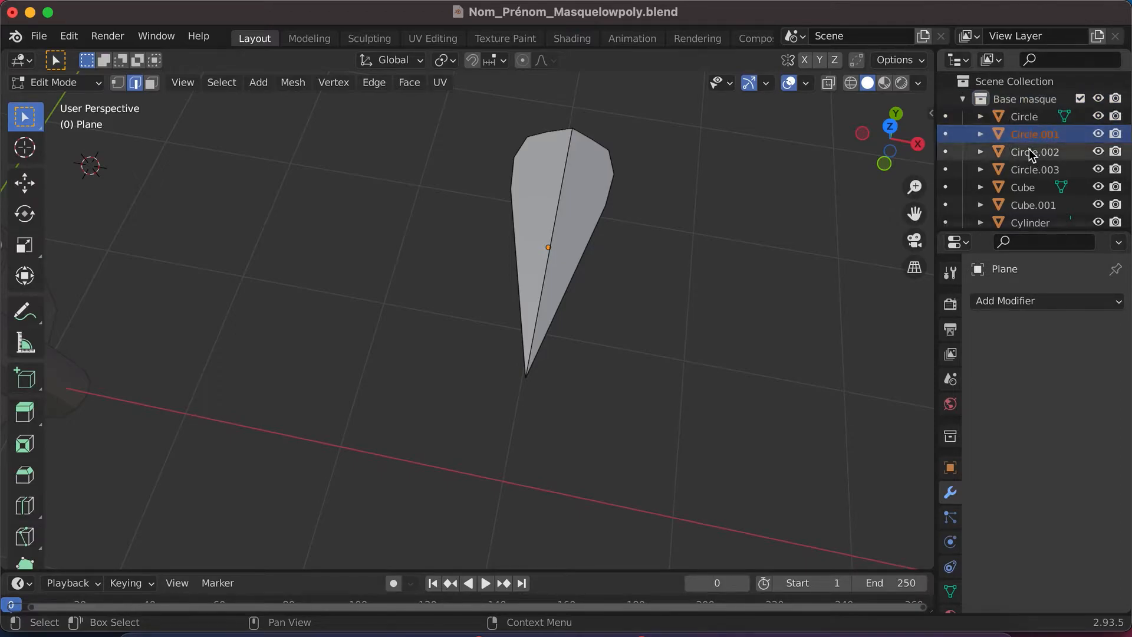
left_click(1029, 150)
left_click(1028, 168)
left_click(1026, 116)
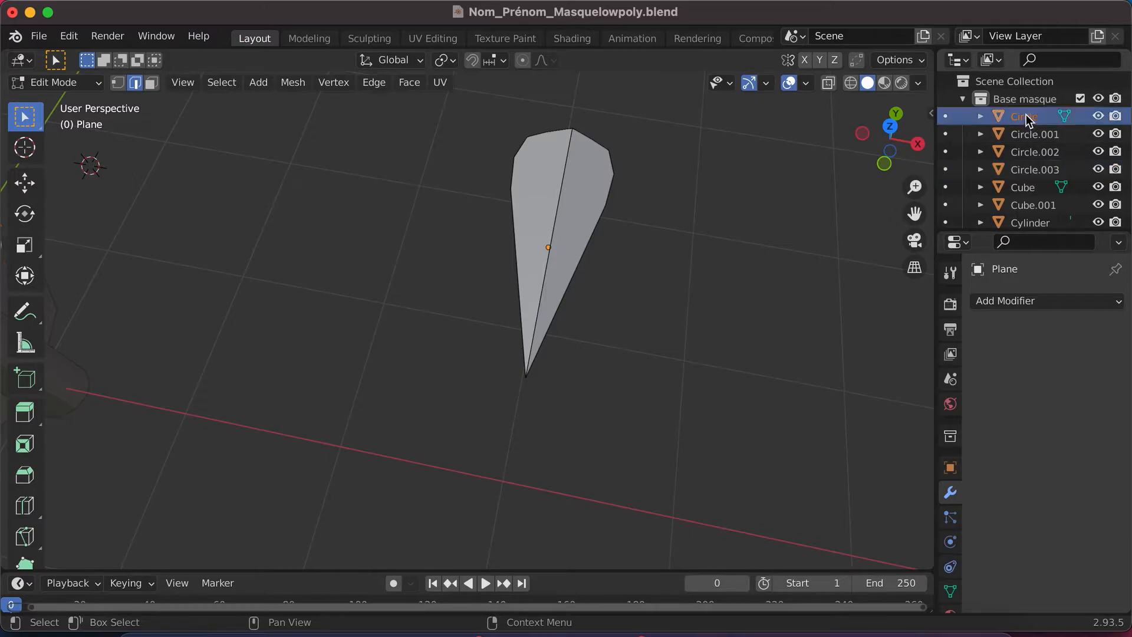
- Create a new collection directly under the Scene Collection and name it "plume"
left_click(1007, 82)
right_click(1007, 82)
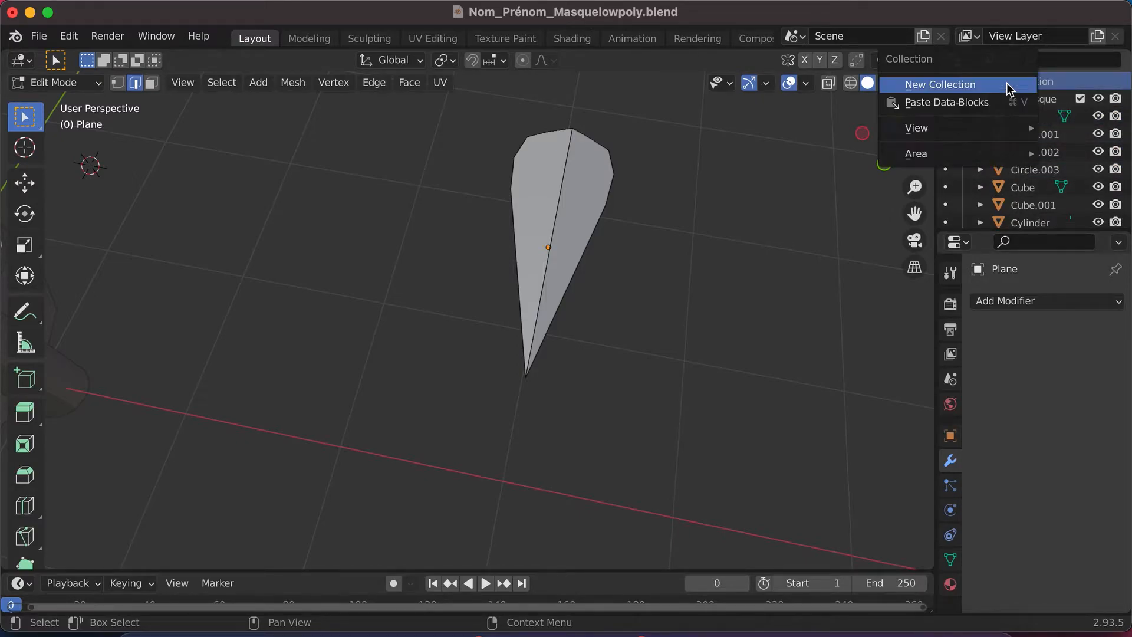
left_click(984, 83)
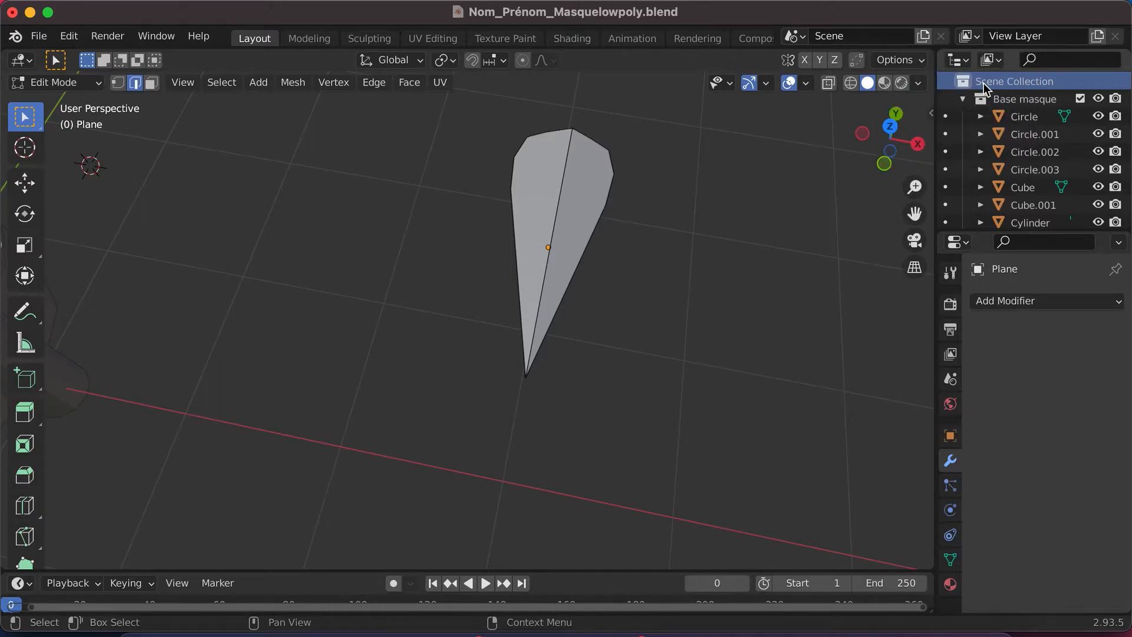
scroll(994, 179, "down", 5)
left_click(1010, 212)
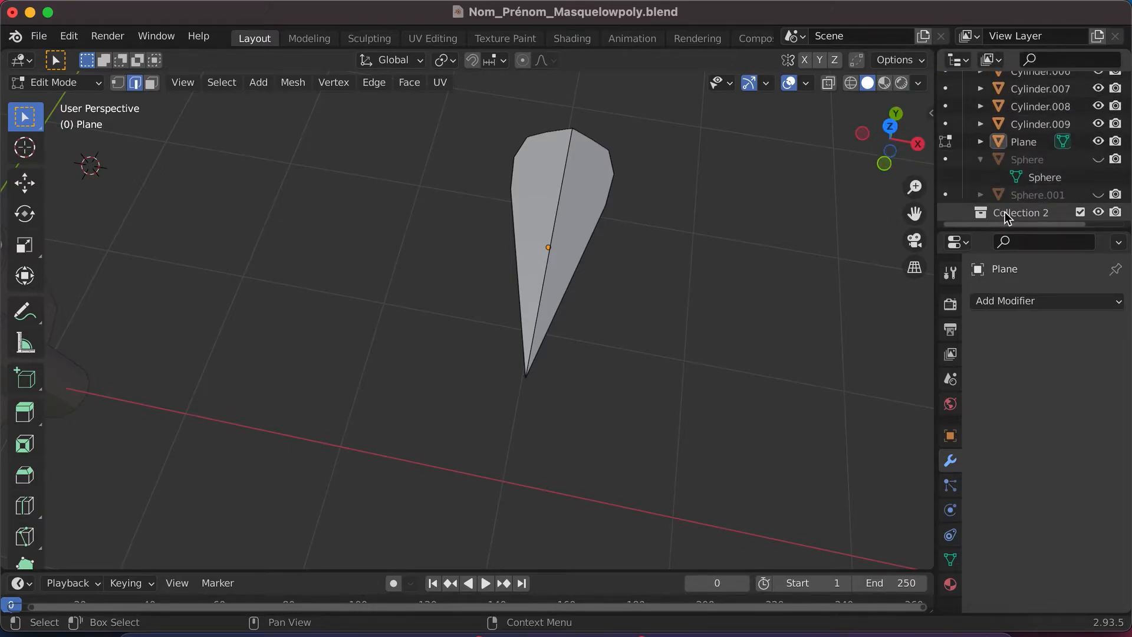
double_click(1010, 212)
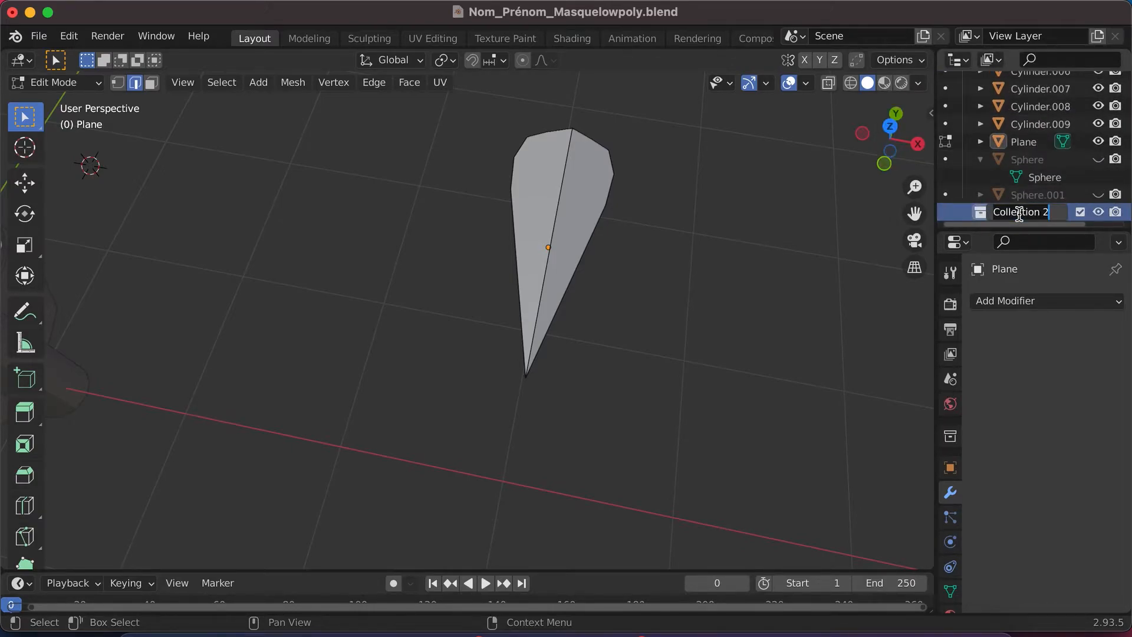
type("plume")
key("Return")
- Move the Plane feather object into the plume collection and collapse that collection in the outliner
left_click(1014, 142)
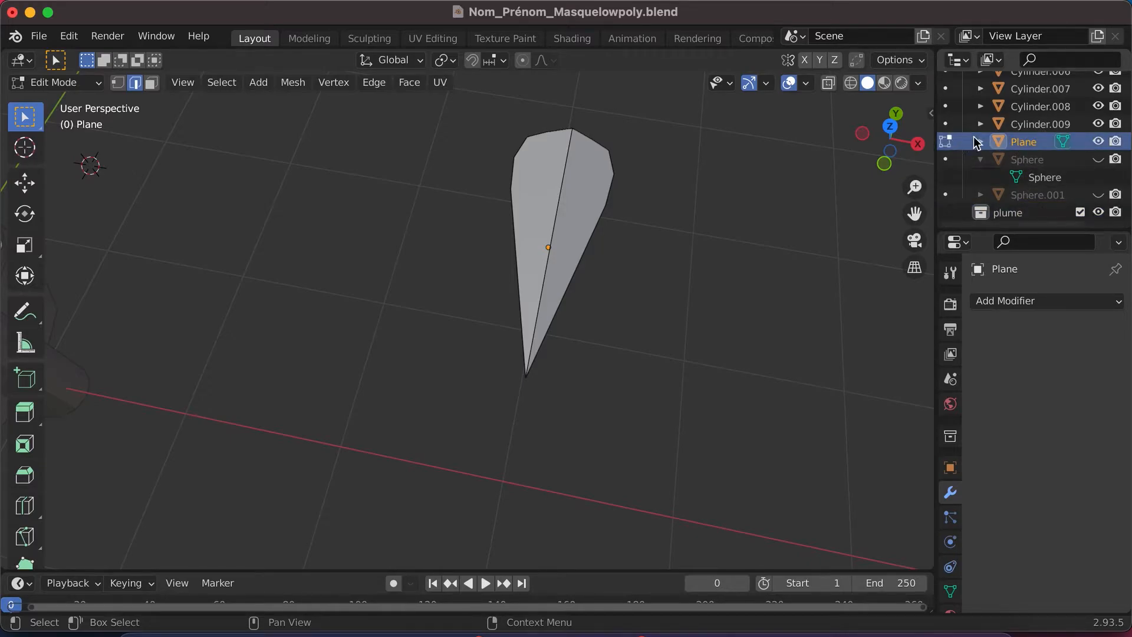
left_click(1099, 141)
left_click(1098, 141)
left_click_drag(1017, 143, 1013, 213)
left_click(1013, 214)
scroll(998, 196, "down", 1)
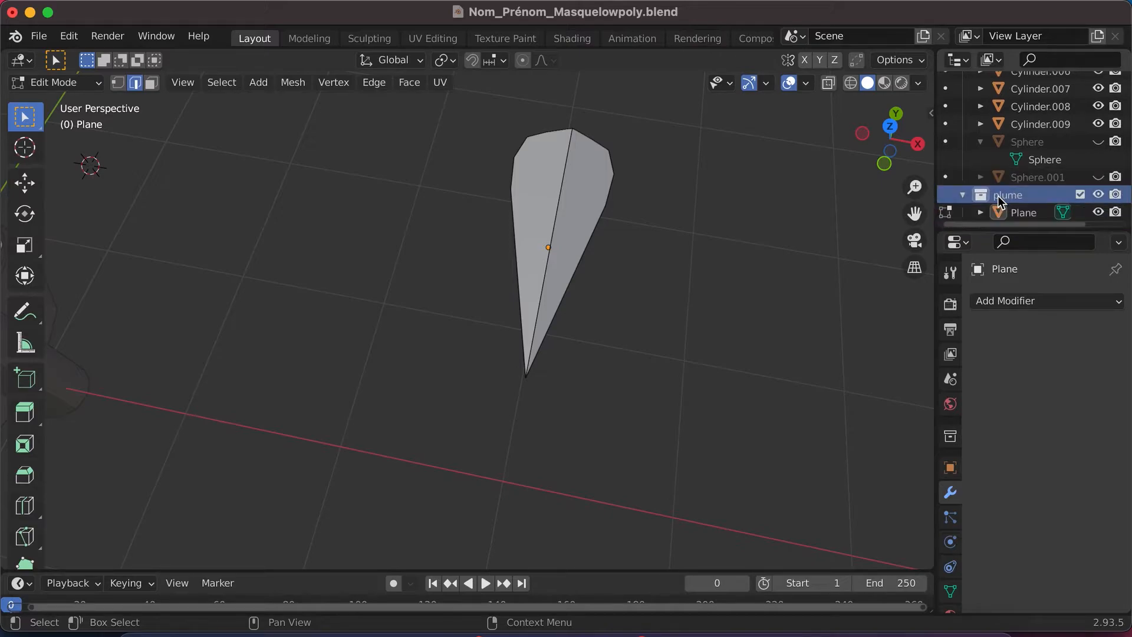
left_click(964, 196)
- Check the plume collection by hiding and showing it, and view the feather alongside the mask from different angles
left_click(1100, 213)
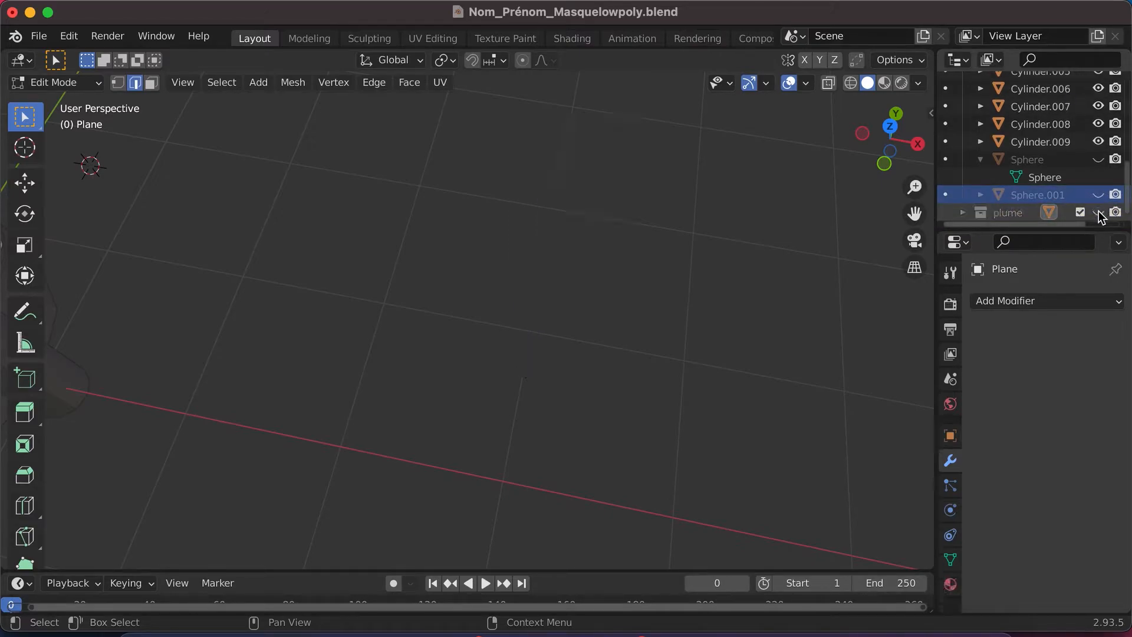
left_click(1099, 213)
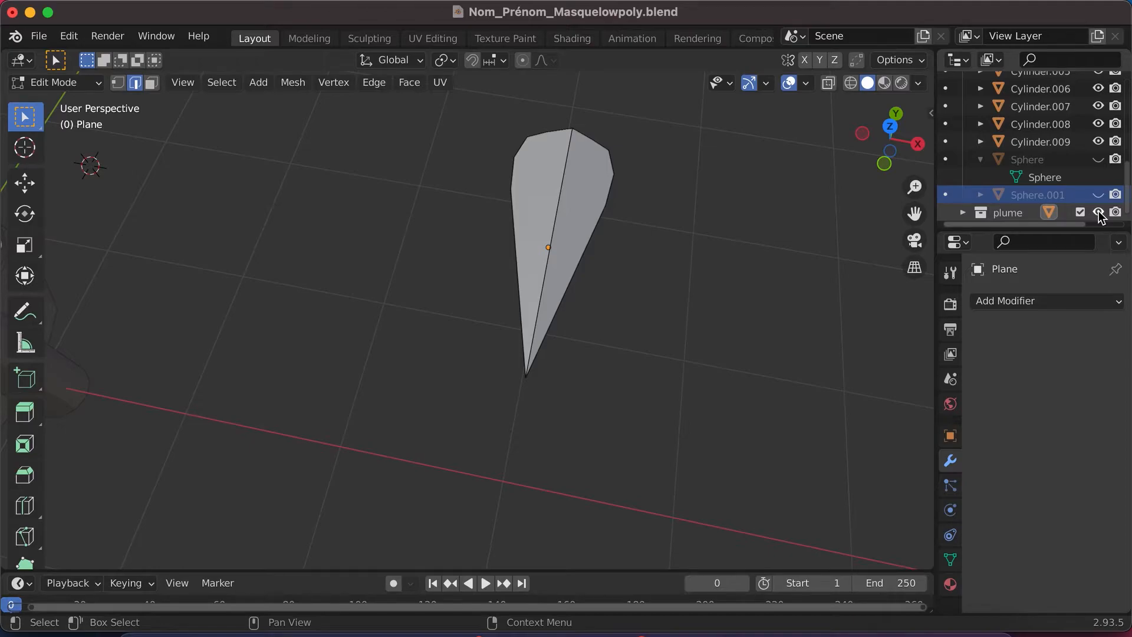
left_click(1100, 213)
left_click(1099, 213)
scroll(559, 288, "down", 5)
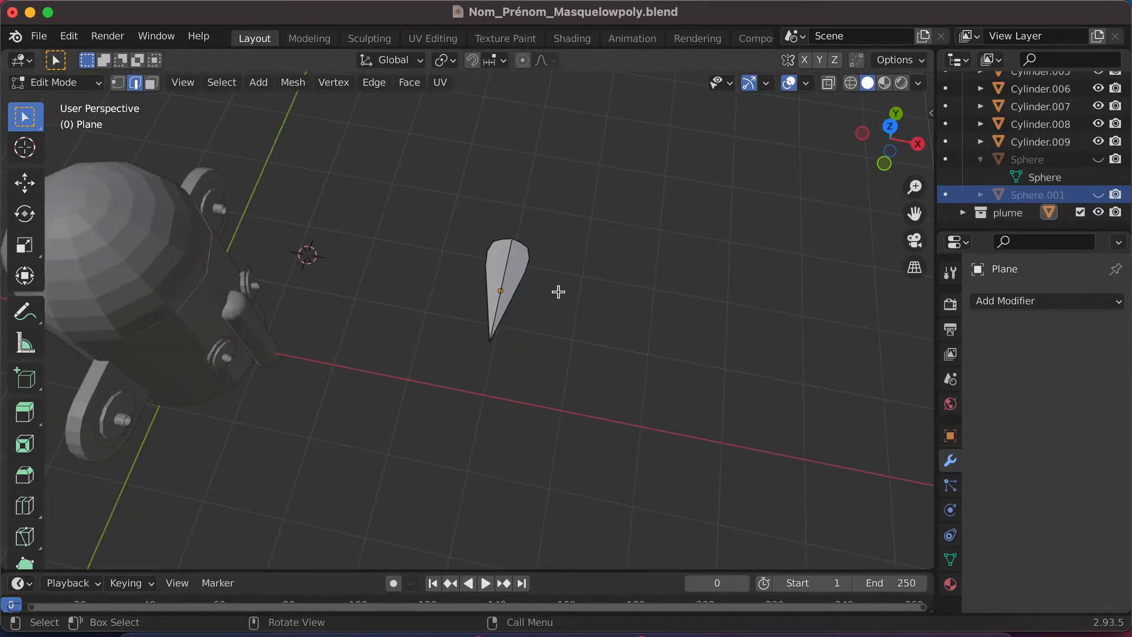
scroll(558, 292, "right", 10)
scroll(559, 292, "down", 8)
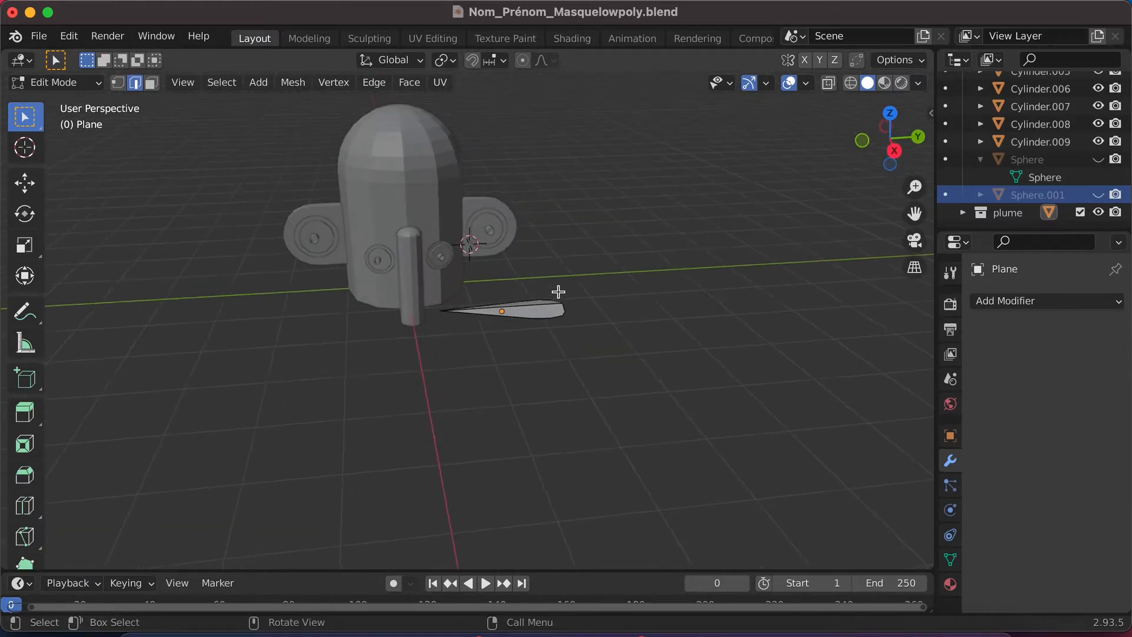
scroll(559, 292, "right", 8)
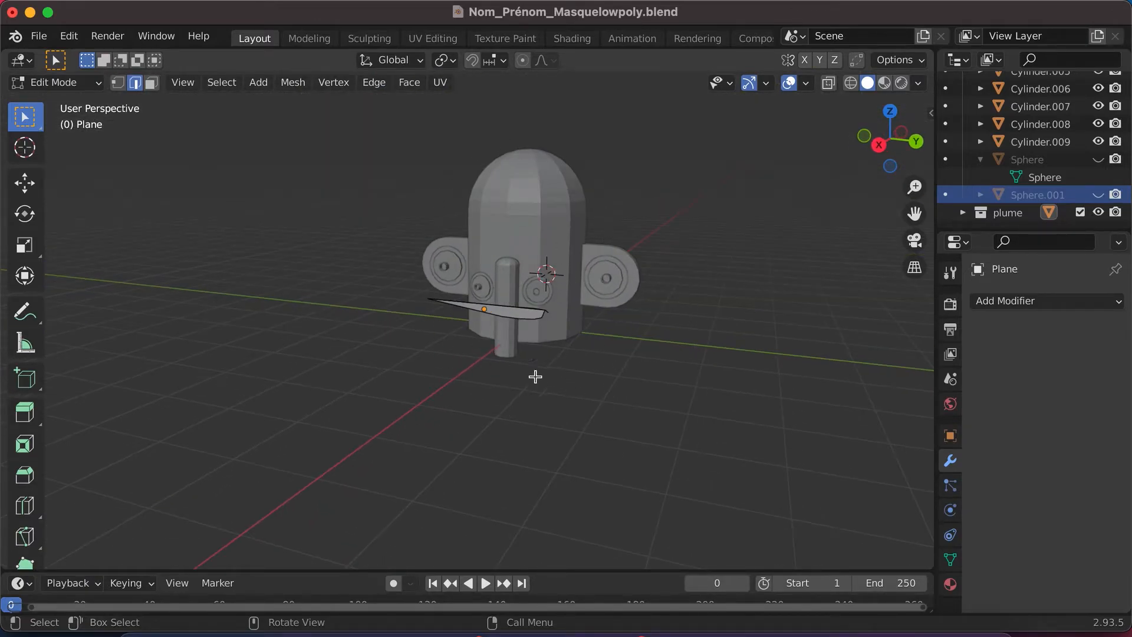
- Rename the Cylinder.009 object, the mask's nose, as "NEZ" after confirming its identity by hiding and showing it
scroll(1061, 121, "up", 5)
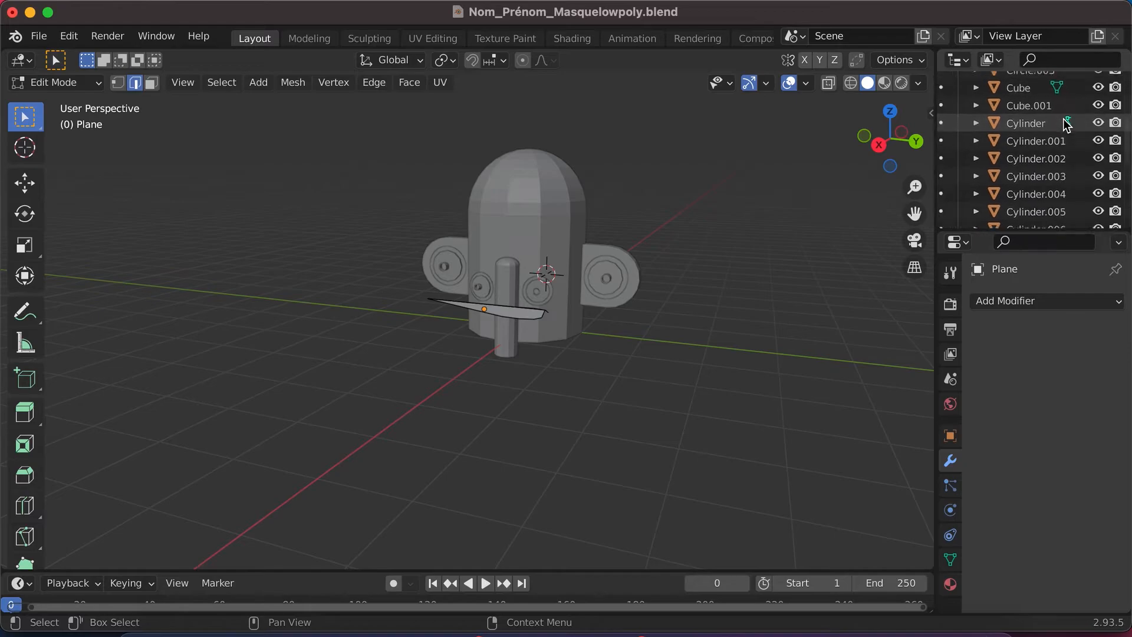
scroll(1042, 208, "down", 4)
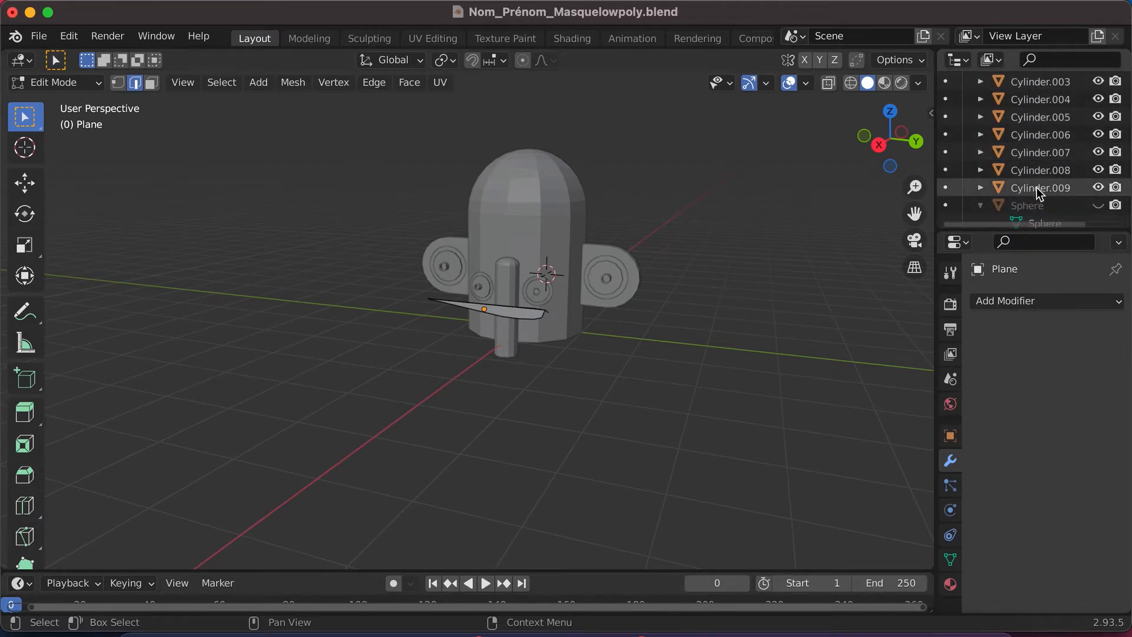
left_click(1098, 188)
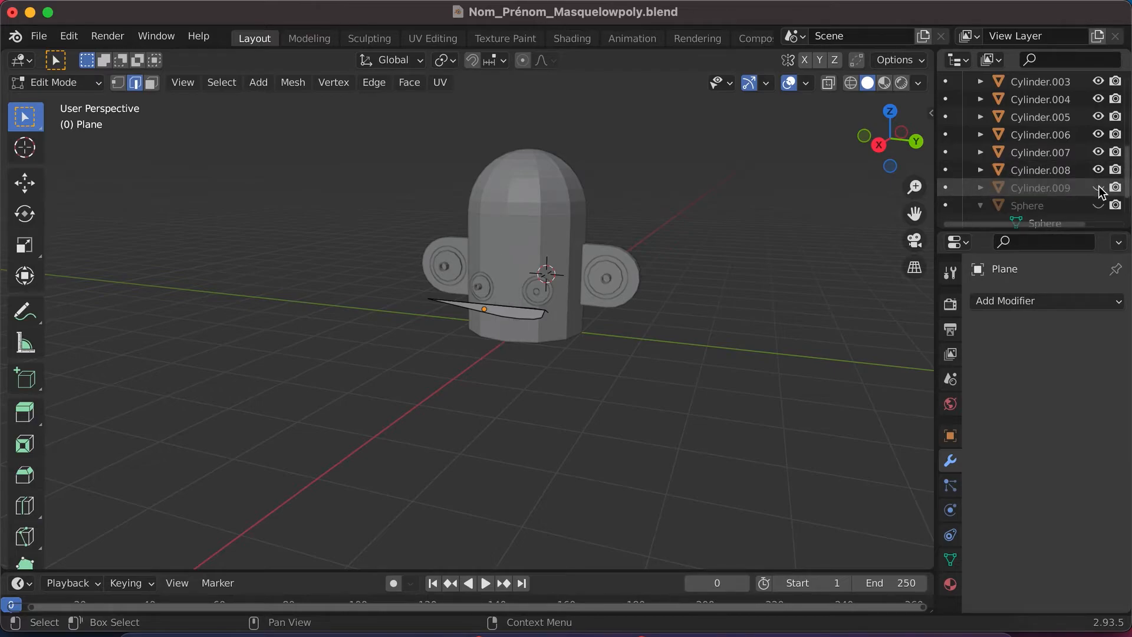
left_click(1099, 188)
left_click(1056, 187)
scroll(1055, 177, "down", 2)
double_click(1051, 155)
type("NEZ")
key("Return")
- Examine which mask parts Cylinder.008, Cylinder.007 and Cylinder.006 represent, and look through the contents of the Base masque collection
left_click(1054, 133)
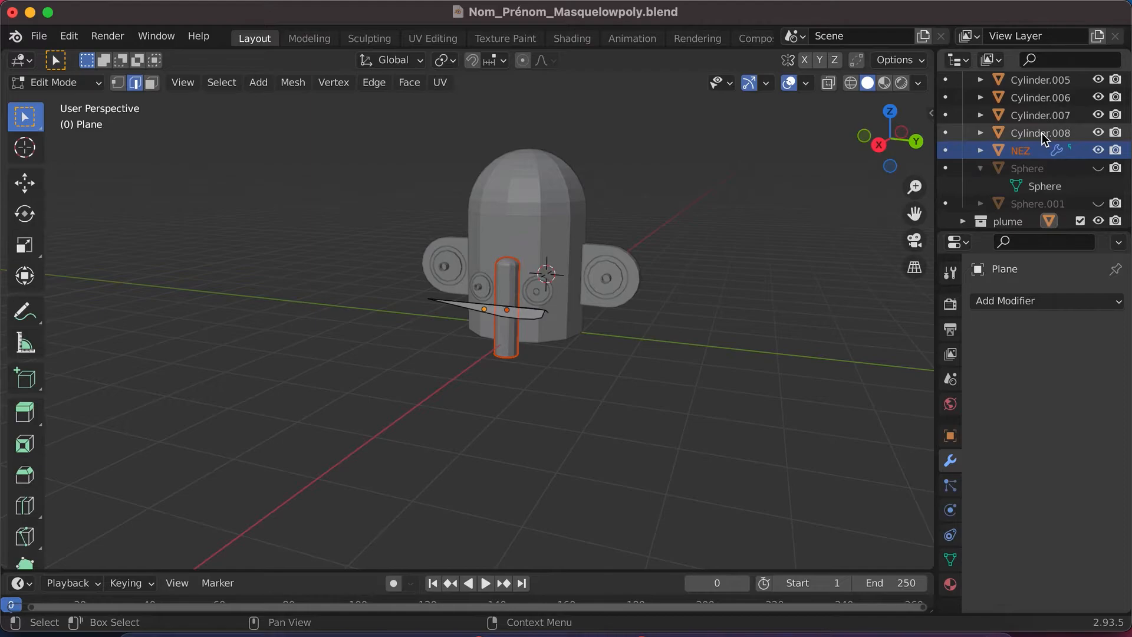
left_click(1099, 133)
left_click(1099, 133)
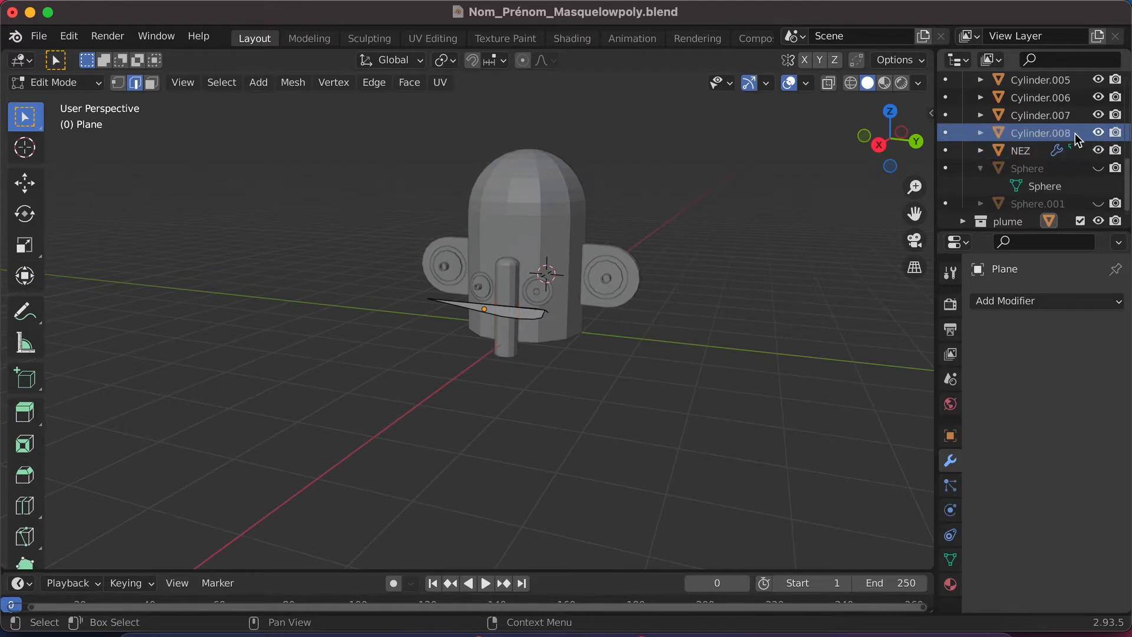
scroll(1062, 139, "up", 4)
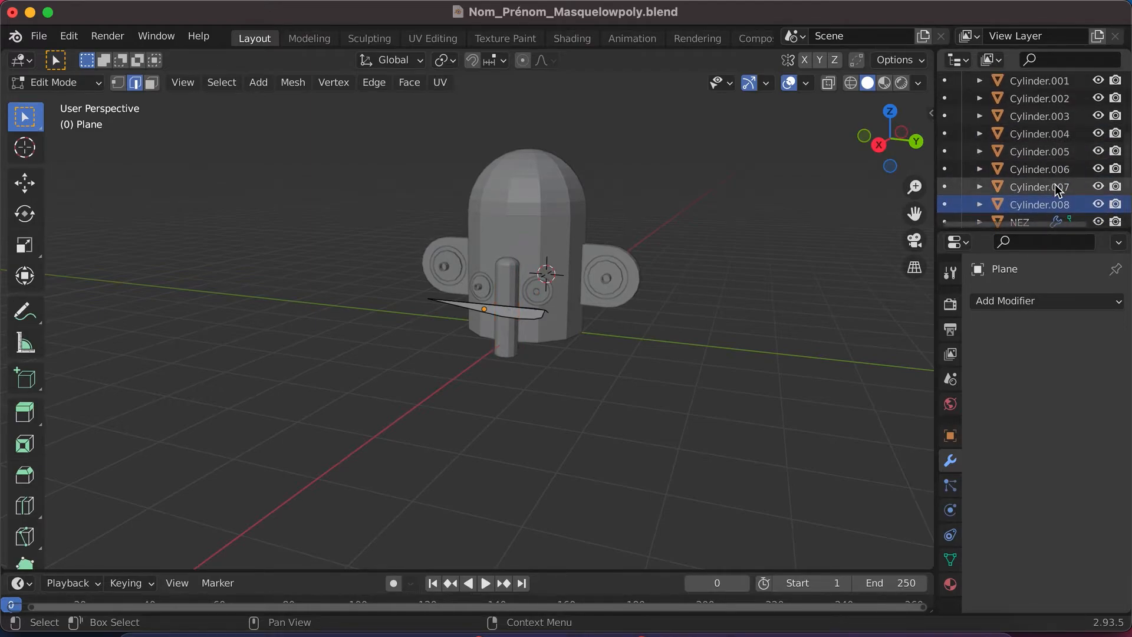
left_click(1056, 189)
left_click(1056, 170)
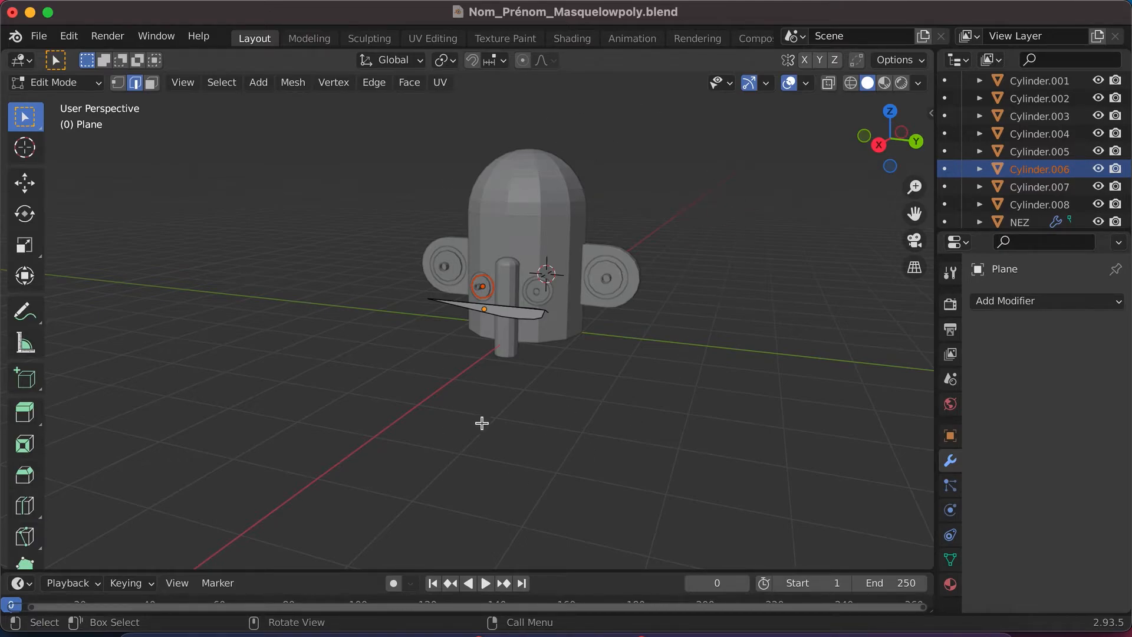
scroll(1026, 180, "up", 8)
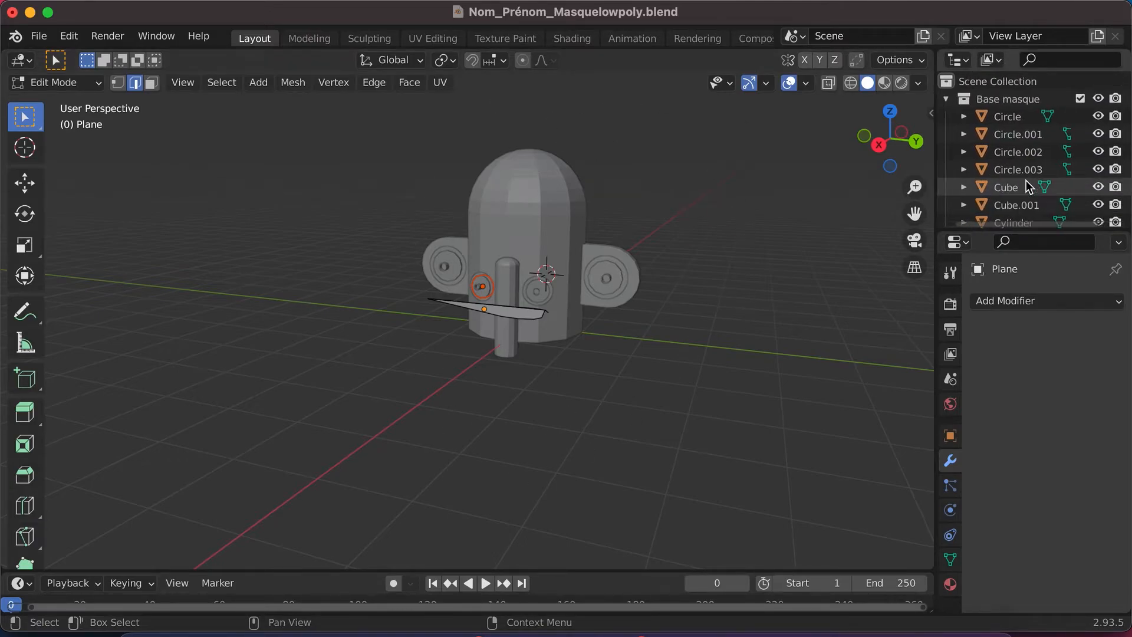
left_click(1008, 101)
left_click(962, 99)
left_click(963, 99)
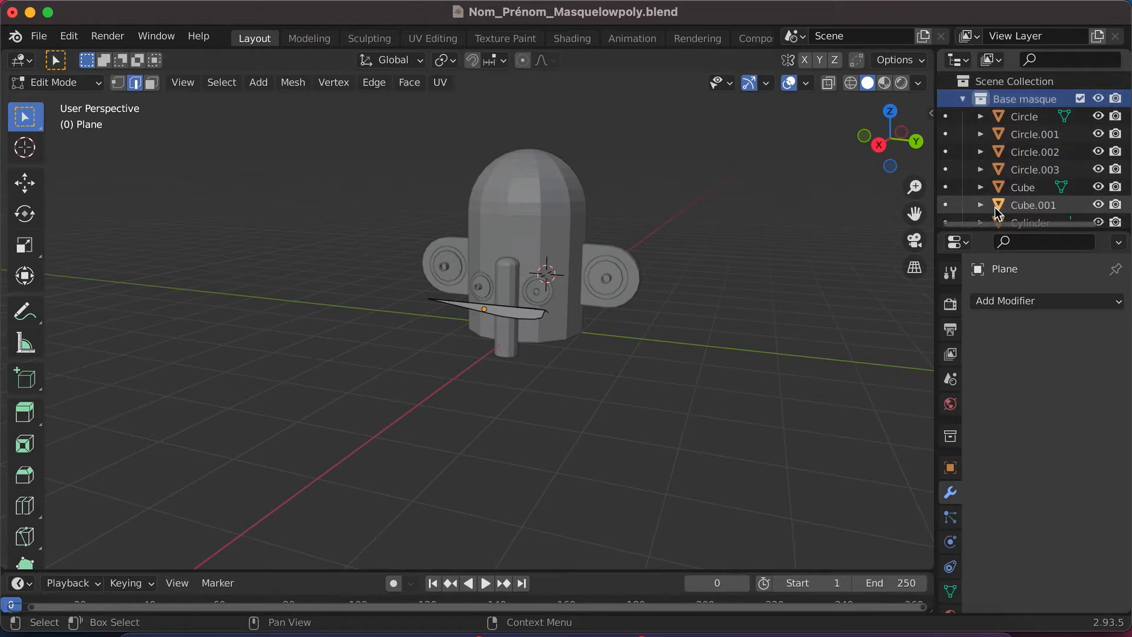
scroll(996, 207, "down", 3)
scroll(996, 207, "down", 4)
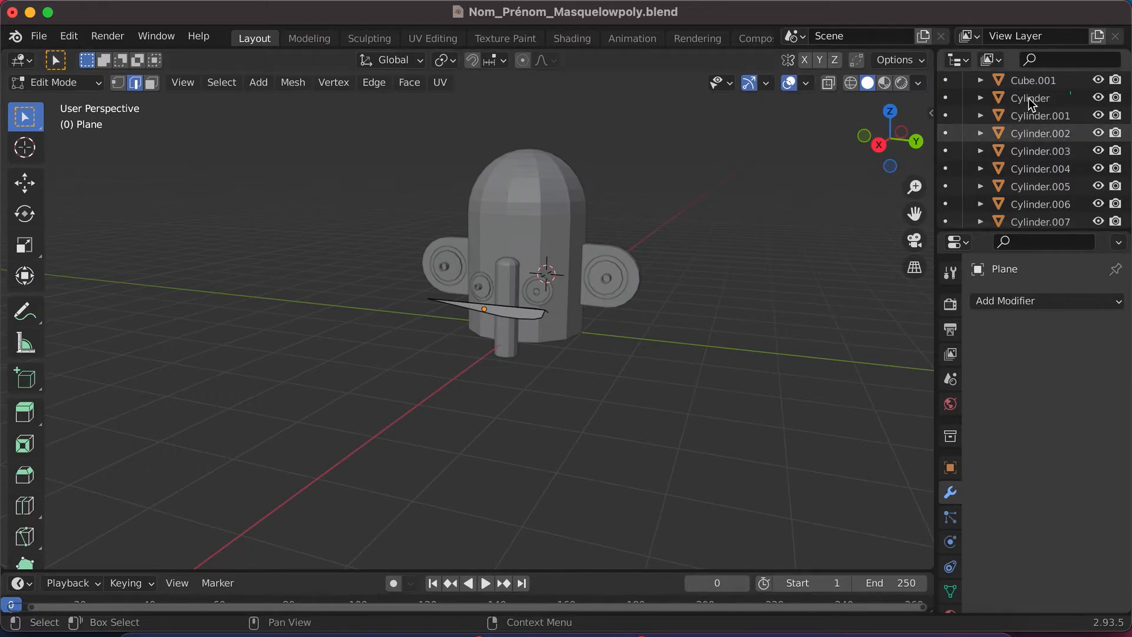
scroll(1033, 86, "up", 5)
scroll(1026, 147, "down", 7)
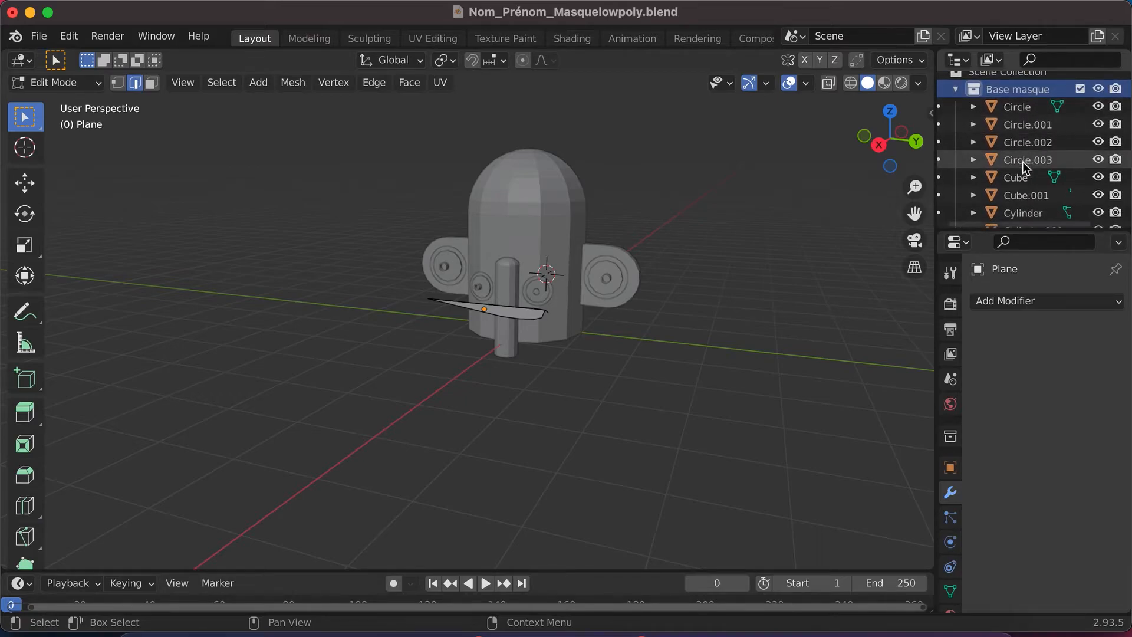
scroll(1022, 162, "up", 7)
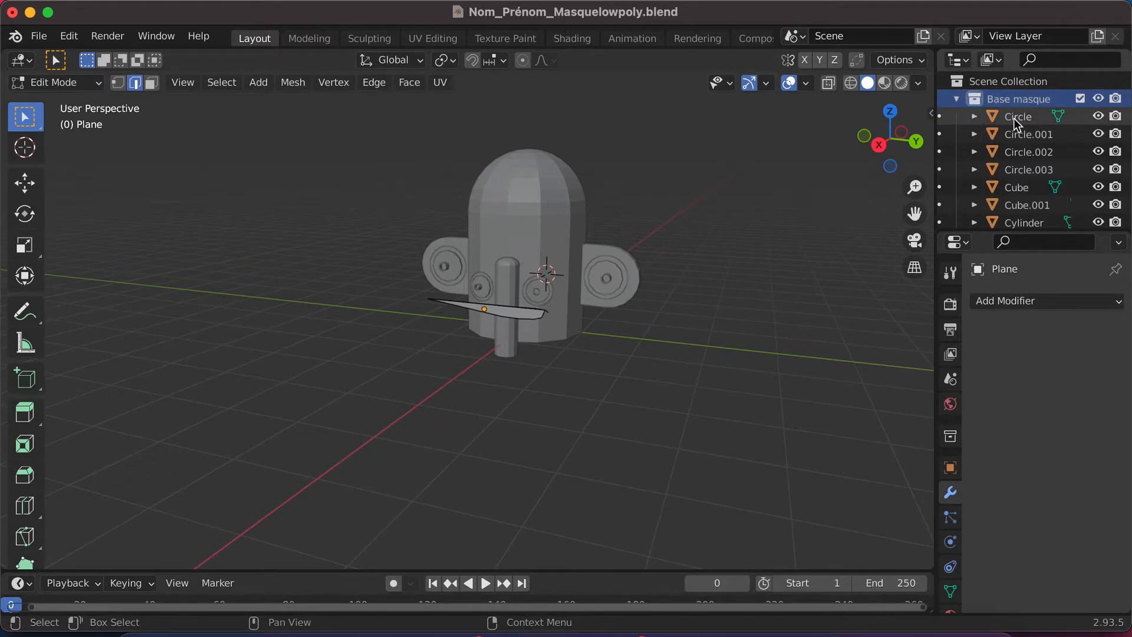
scroll(1023, 201, "down", 5)
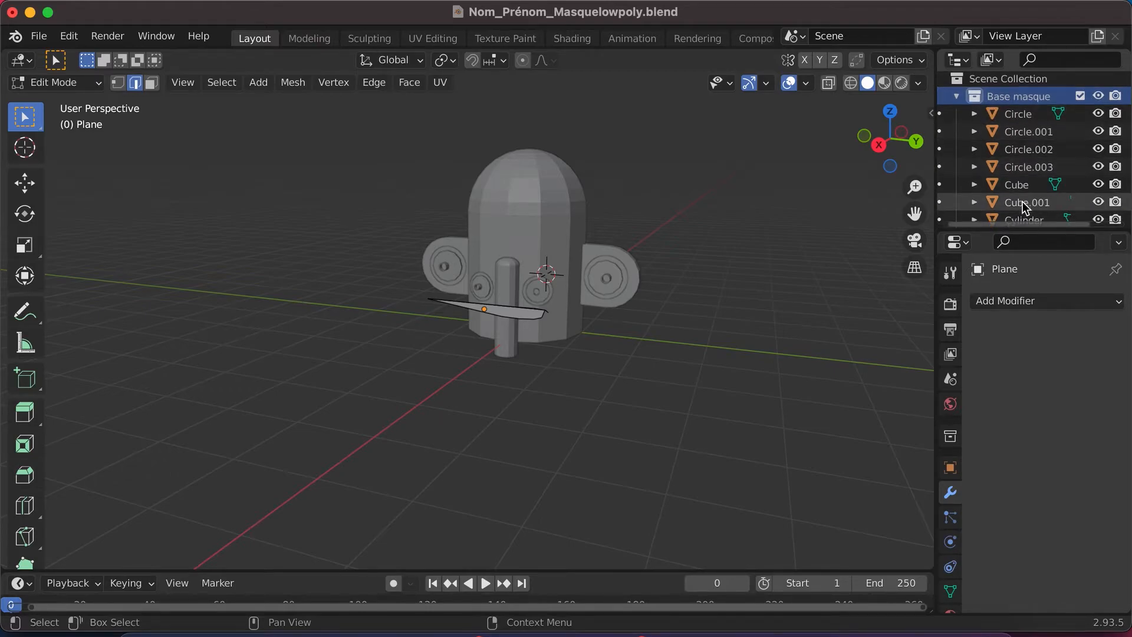
- Identify Cylinder.001 by toggling its visibility and rename it as "oeil interne"
scroll(1023, 202, "down", 1)
left_click(1098, 152)
left_click(1098, 152)
left_click(1064, 152)
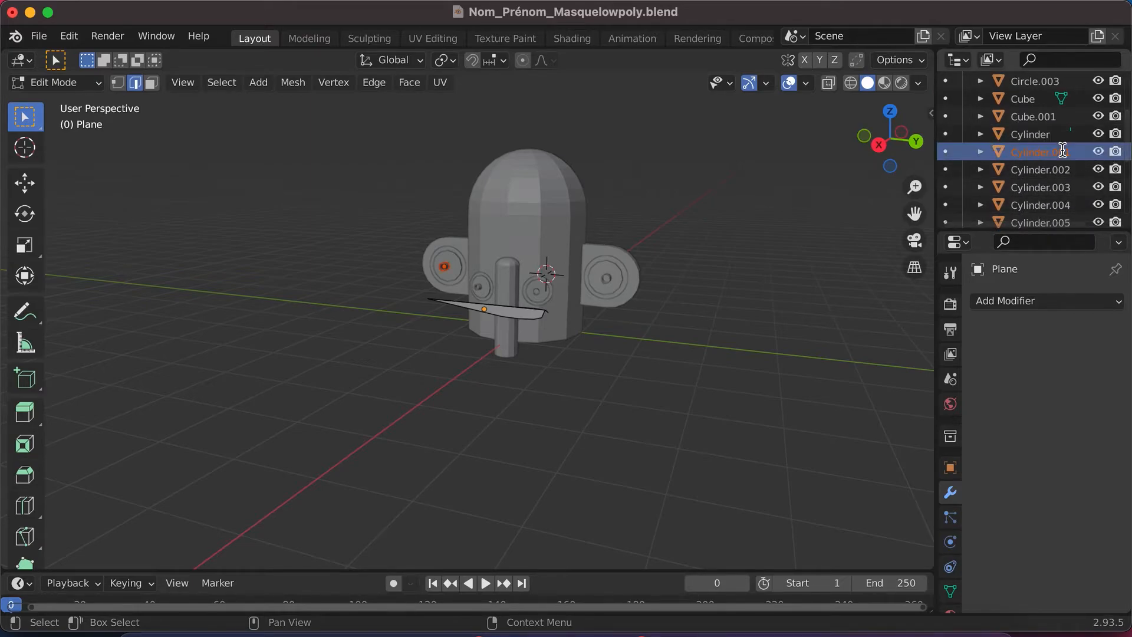
double_click(1062, 151)
scroll(1056, 151, "down", 1)
type("yeux intern")
left_click(1002, 141)
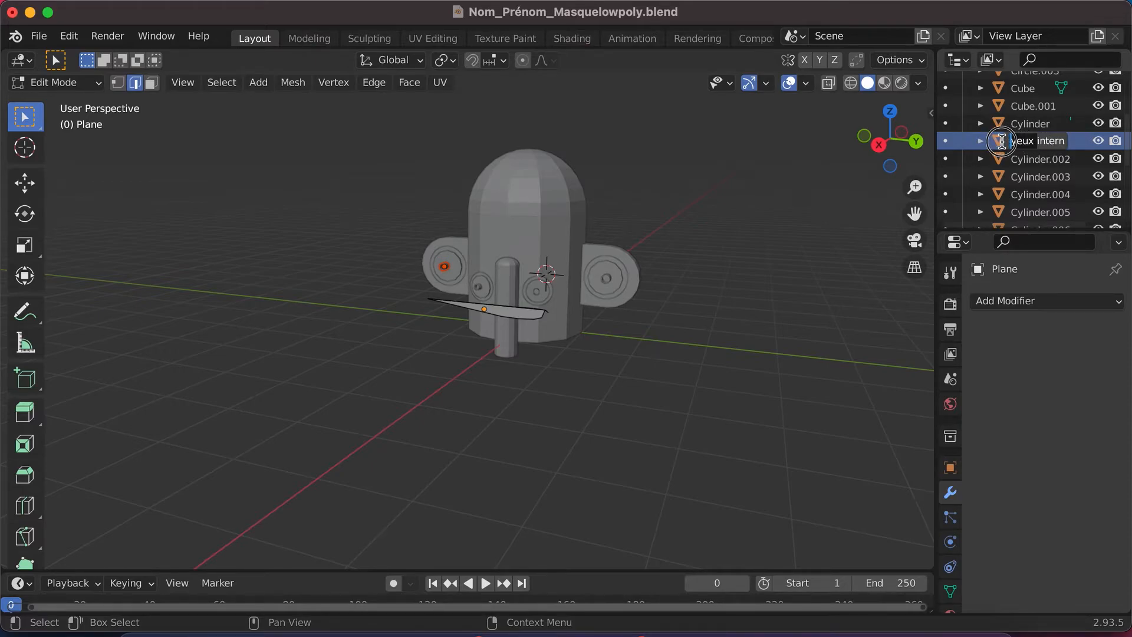
key("Delete")
key("Delete")
key("Delete")
key("Delete")
key("Delete")
type("oeil")
key("Return")
- Extend the name of the "oeil interne" object to "oeil interne gauche" after checking which side it is on
scroll(1038, 141, "down", 1)
scroll(1039, 141, "down", 3)
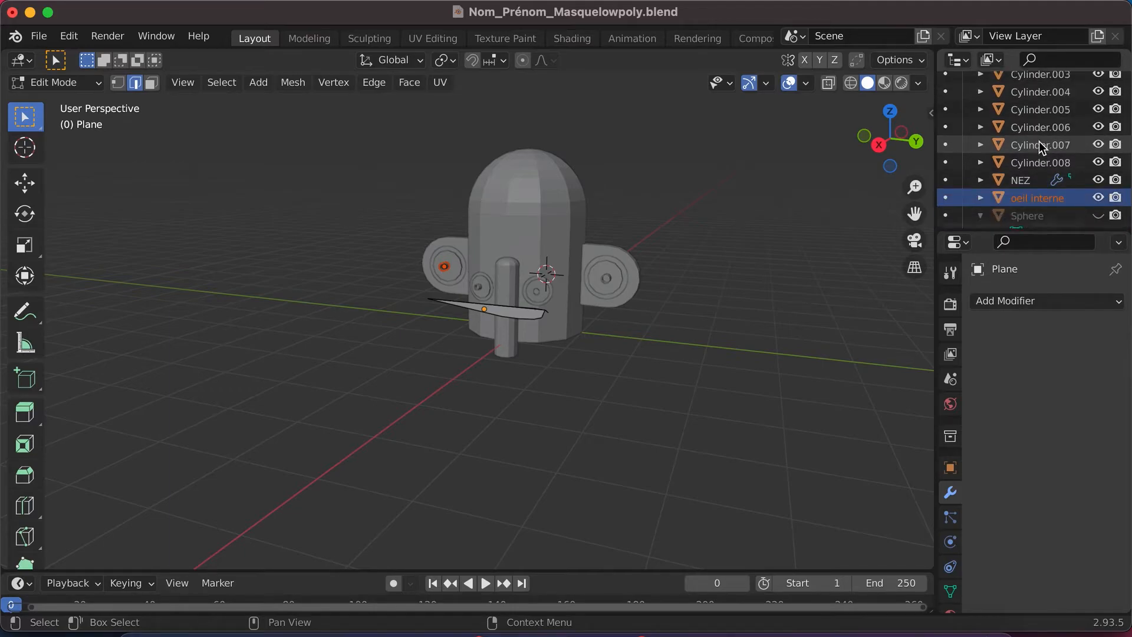
scroll(1063, 186, "up", 5)
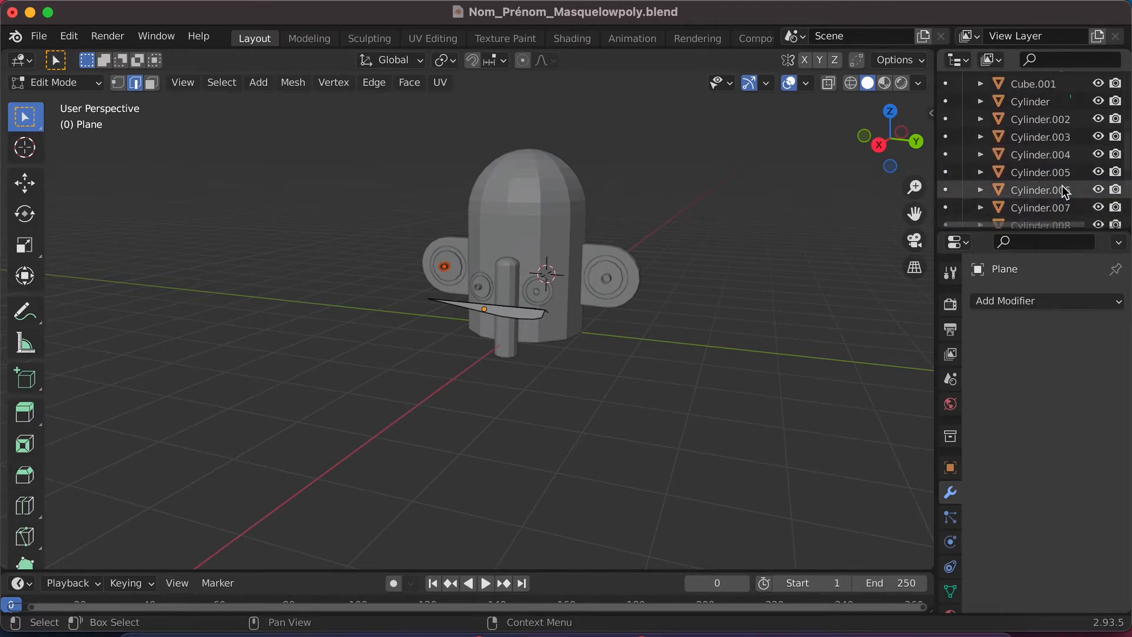
left_click(1061, 145)
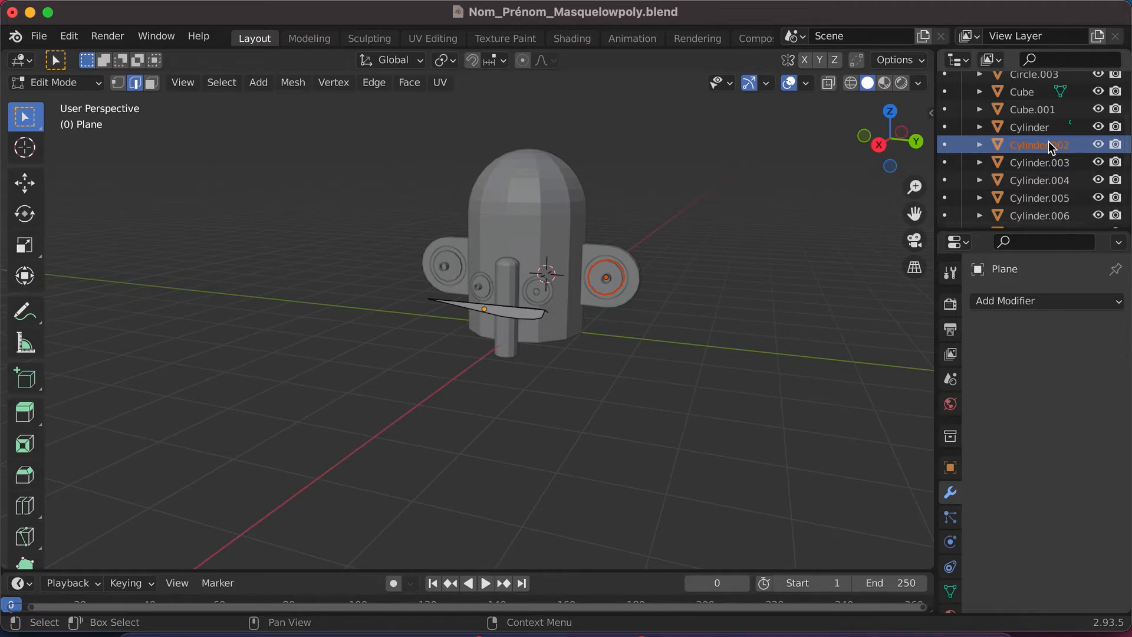
scroll(1049, 146, "down", 5)
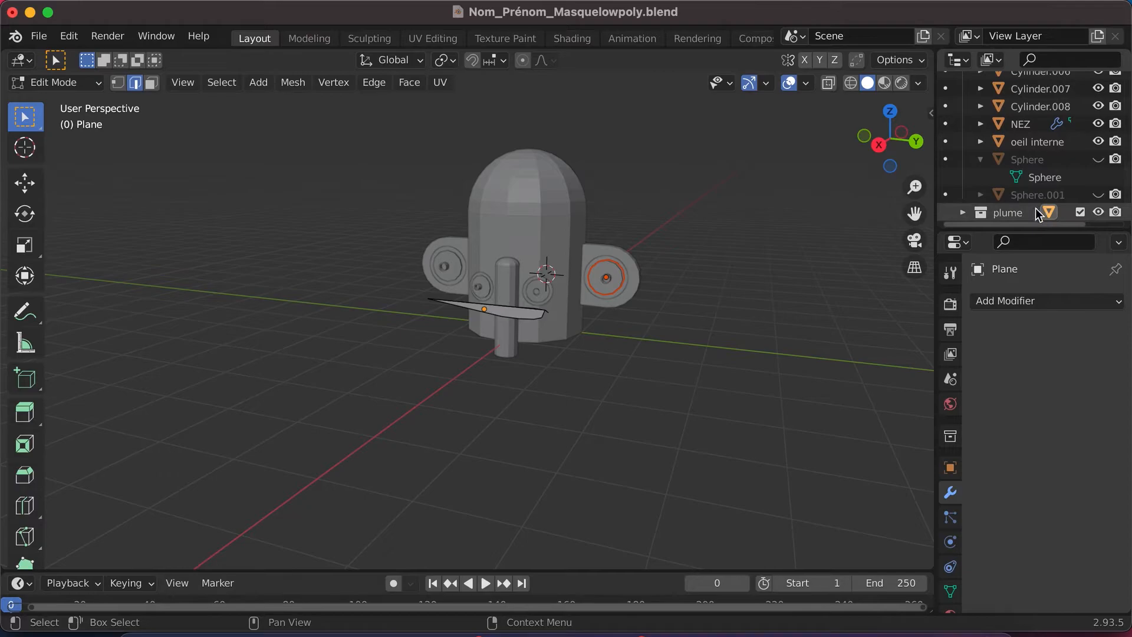
left_click(1048, 144)
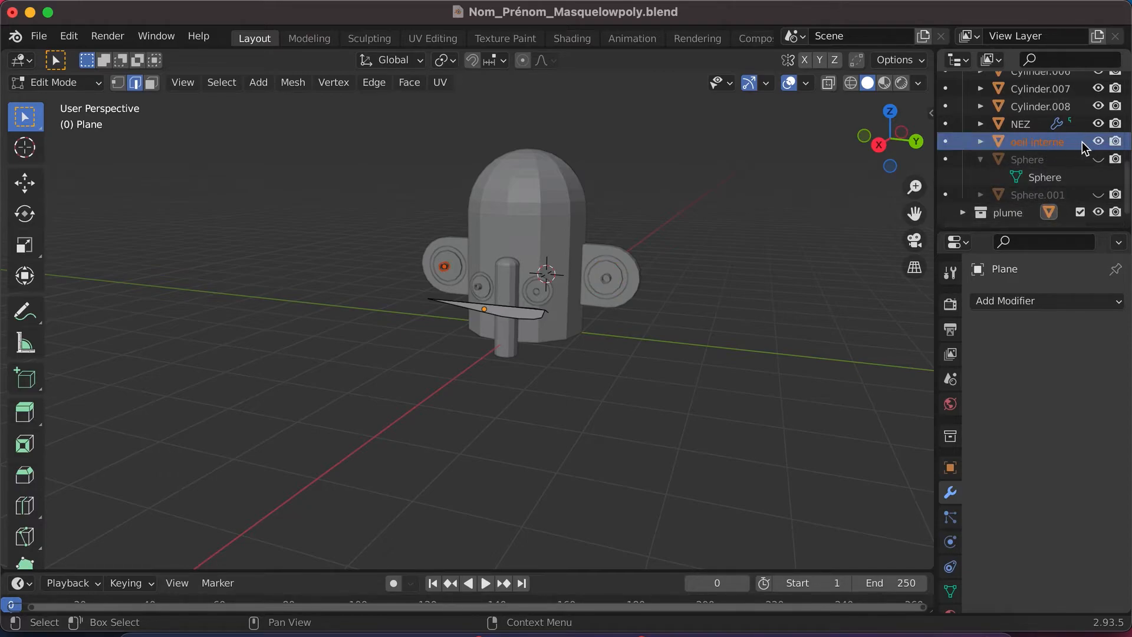
left_click(1098, 141)
left_click(1098, 142)
left_click(1039, 144)
scroll(1044, 147, "up", 1)
double_click(1047, 149)
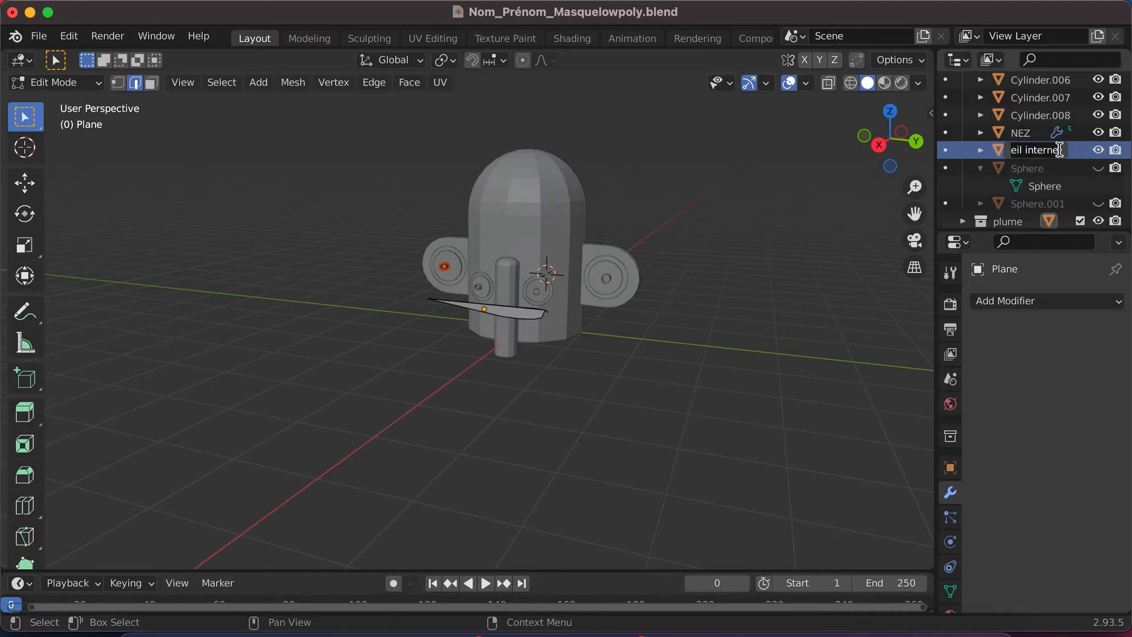
type("gauche")
key("Return")
- Check Cylinder.002, then rename Cylinder.003, the matching inner cylinder on the opposite ear, as the right-side "oeil interne"
scroll(1062, 154, "up", 5)
left_click(1059, 122)
left_click(1098, 121)
left_click(1099, 121)
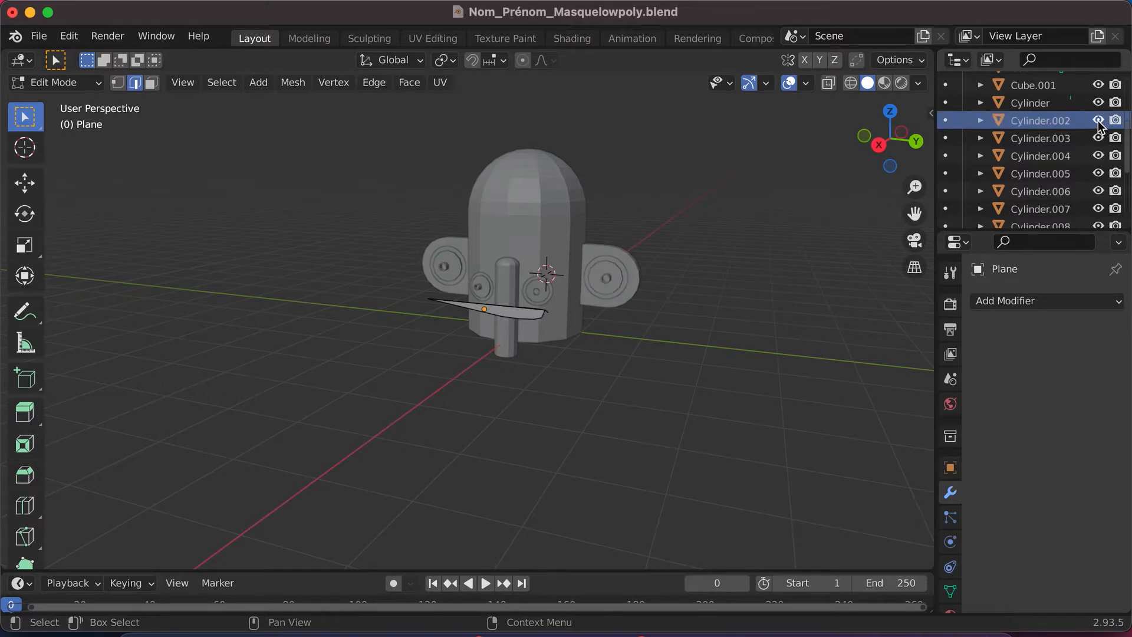
left_click(1060, 121)
left_click(1053, 138)
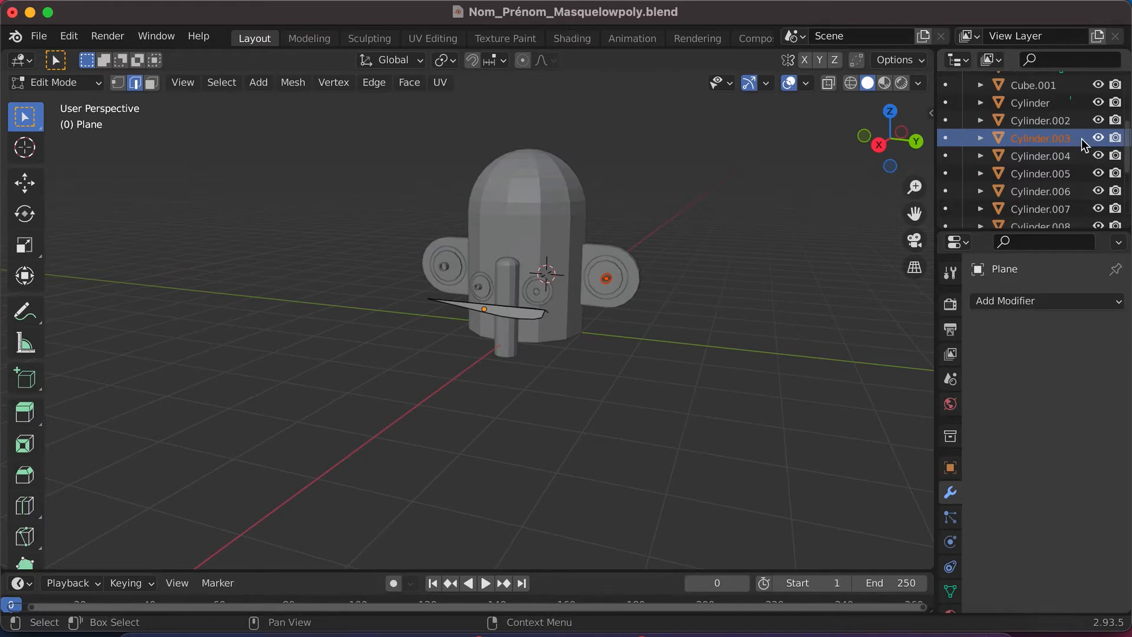
double_click(1061, 138)
type("oeil interne")
key("Return")
- Identify Cylinder.004 as the mask's head by toggling its visibility and rename it as "tête"
scroll(1075, 147, "down", 1)
left_click(1056, 124)
left_click(1098, 124)
left_click(1098, 124)
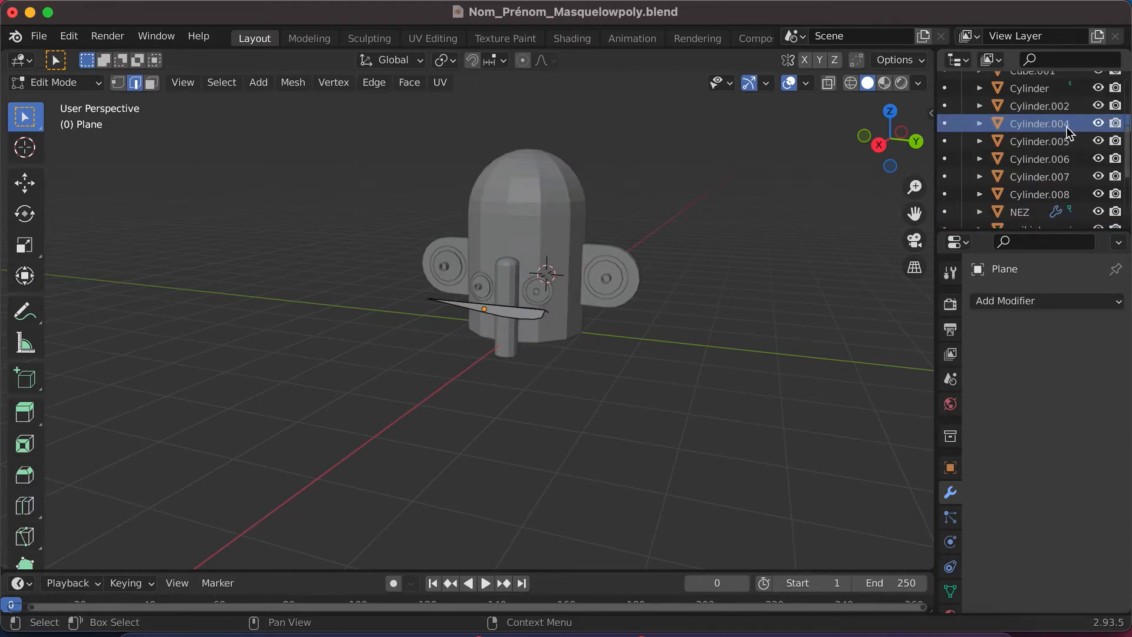
left_click(1062, 124)
double_click(1049, 123)
scroll(1049, 123, "up", 1)
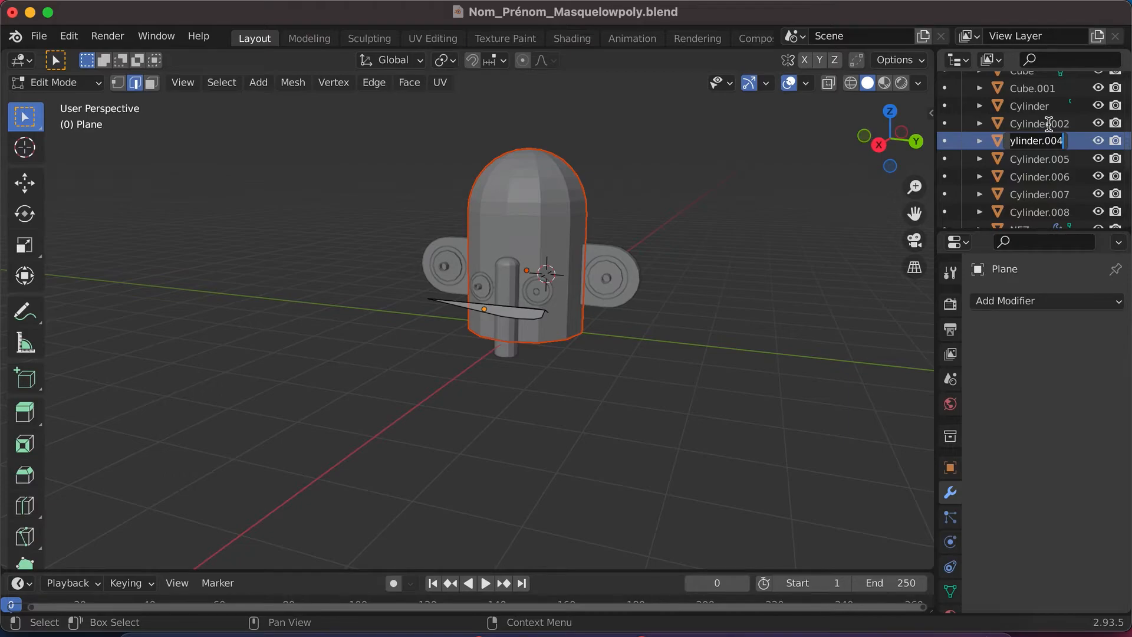
type("m")
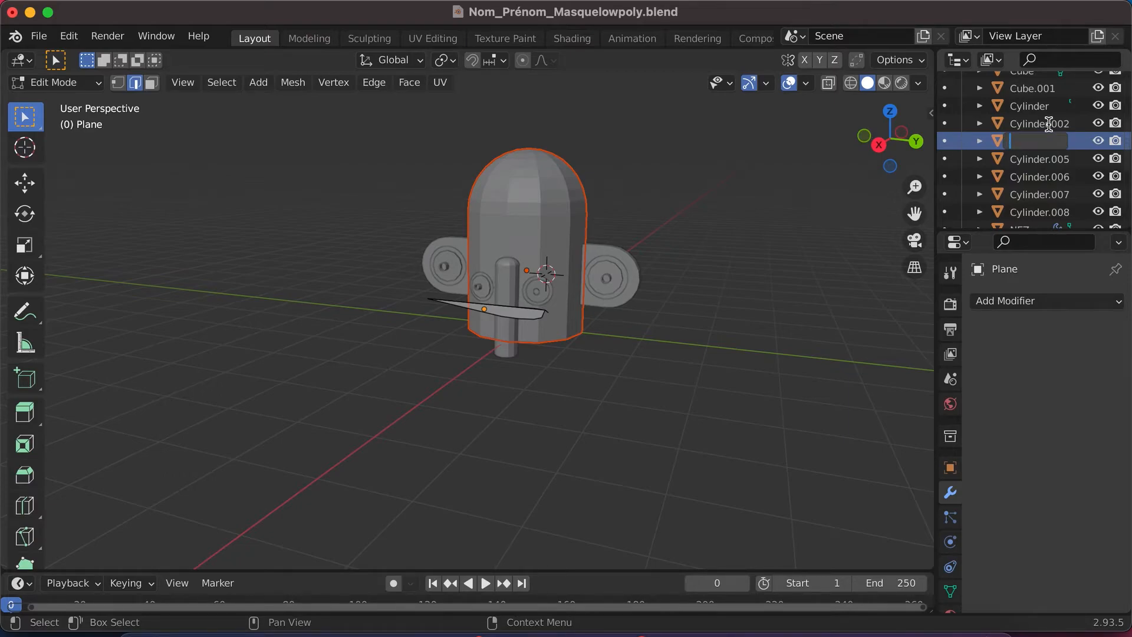
key("Return")
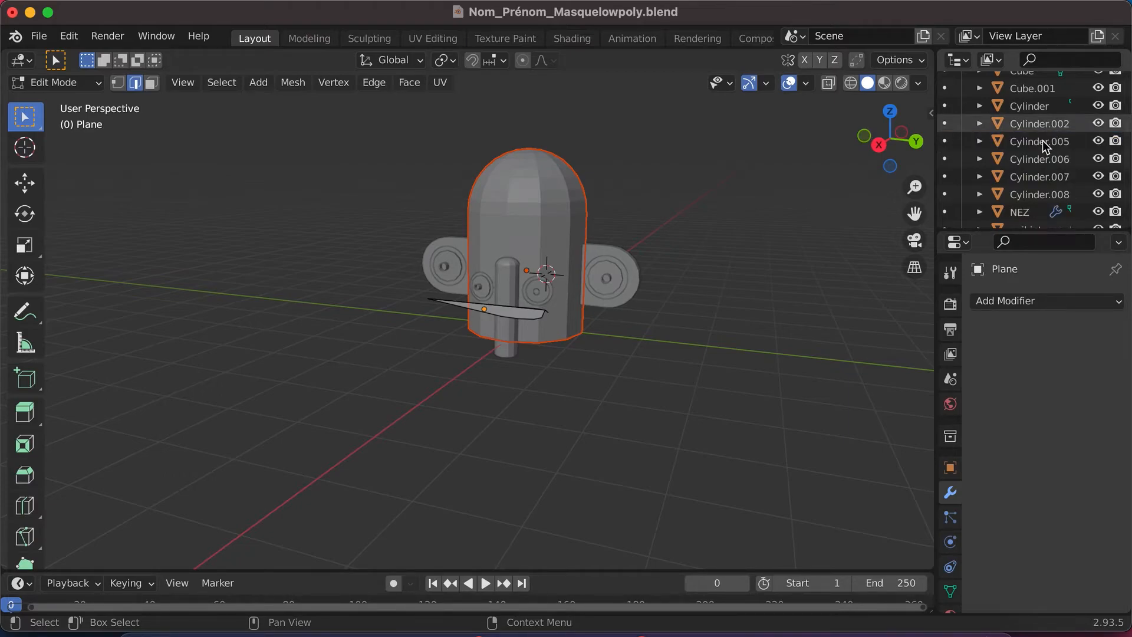
- Find the tête object in the outliner, expand it to examine its contents, and collapse it again
scroll(1044, 136, "up", 4)
scroll(1042, 141, "down", 10)
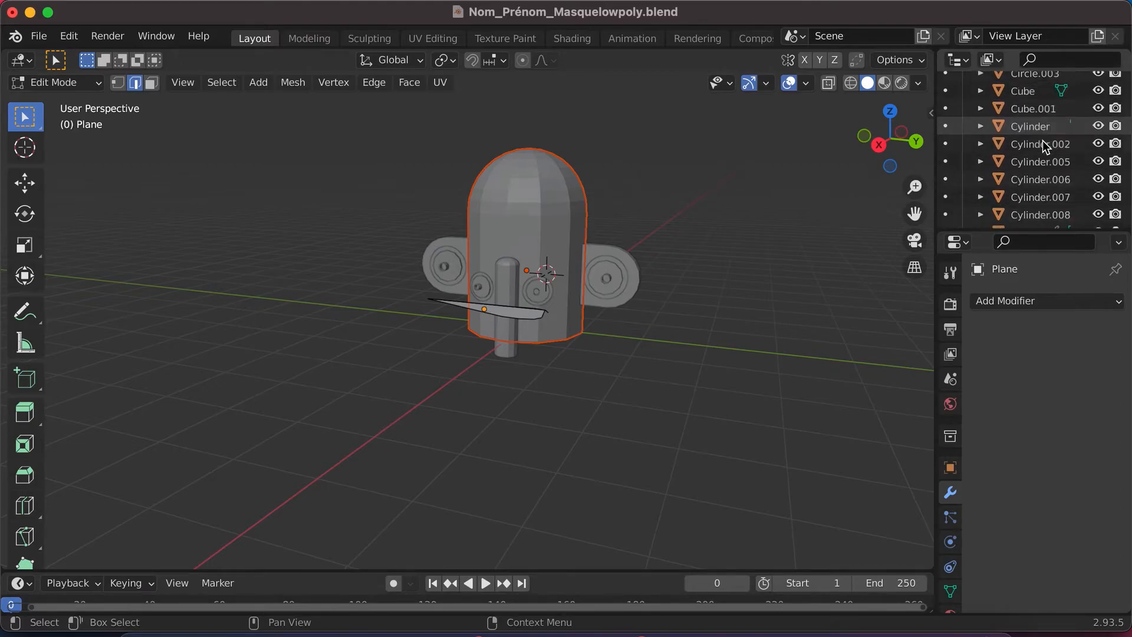
scroll(1042, 141, "down", 1)
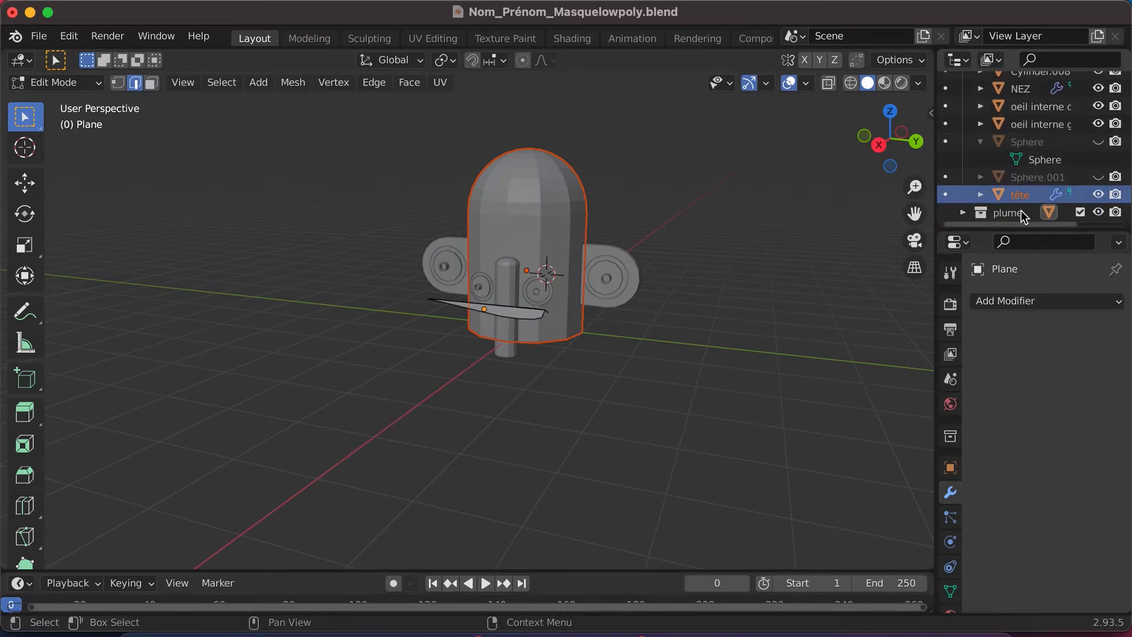
left_click(981, 195)
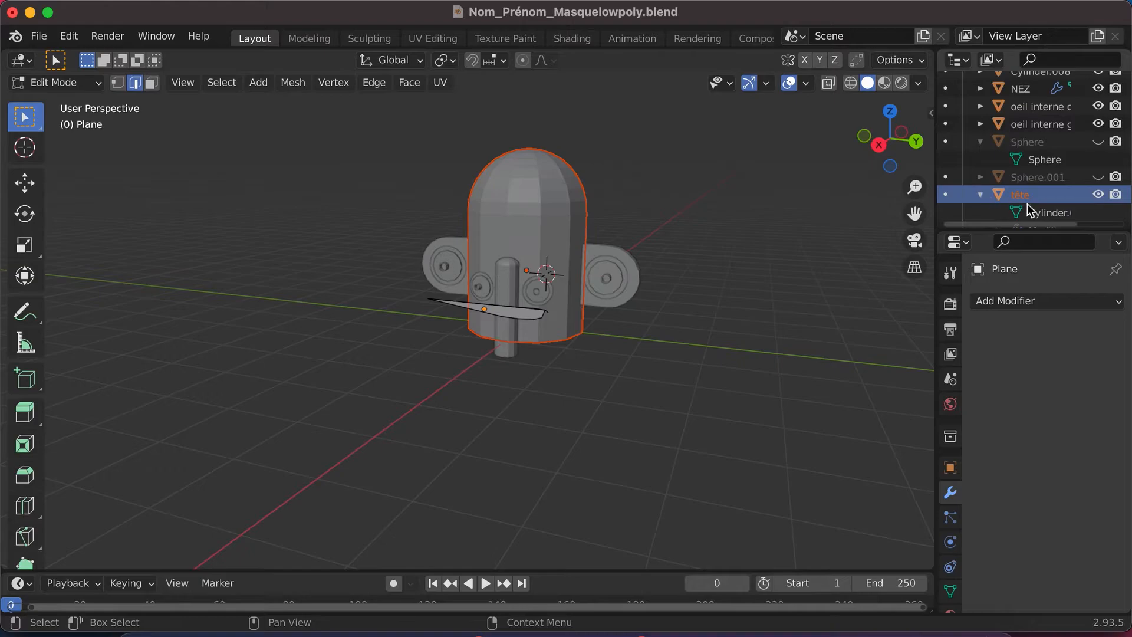
scroll(1012, 200, "down", 2)
left_click(981, 159)
scroll(1003, 156, "up", 8)
scroll(1026, 150, "up", 5)
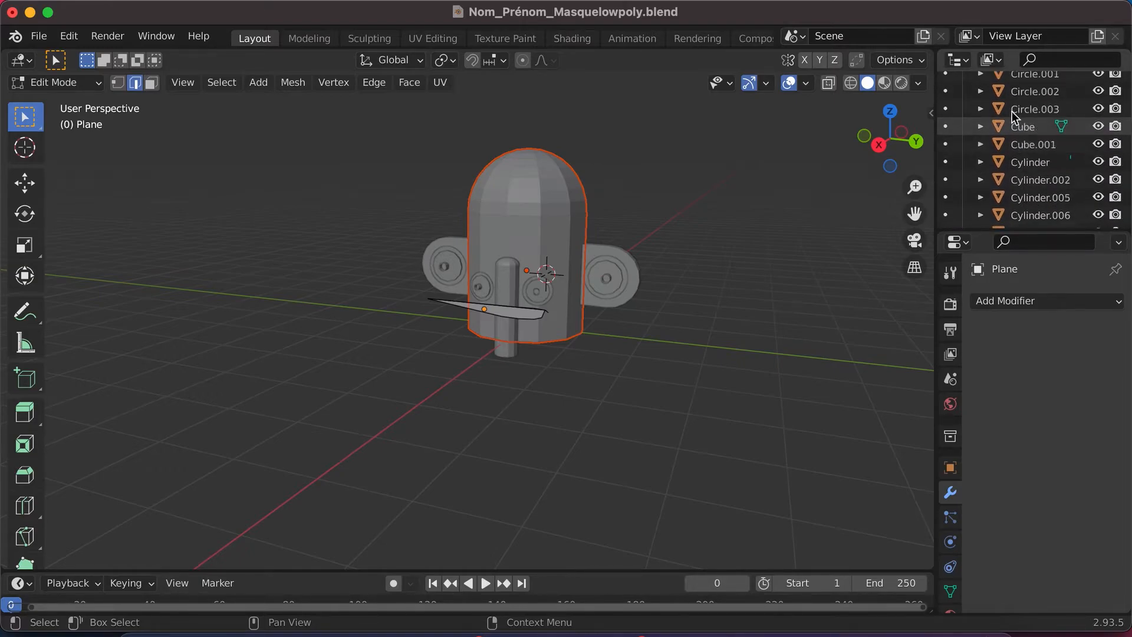
- Toggle the visibility of Circle, Circle.001, Circle.002 and Circle.003 to identify which mask parts they are, and select Circle
left_click(1094, 116)
left_click(1094, 117)
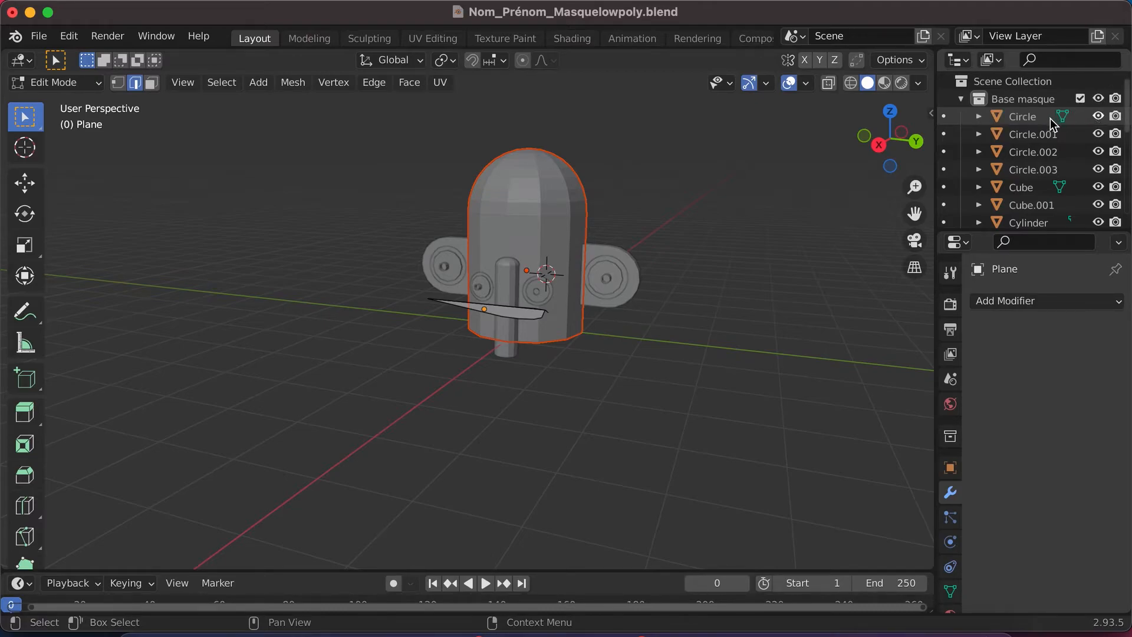
left_click(1098, 135)
left_click(1098, 134)
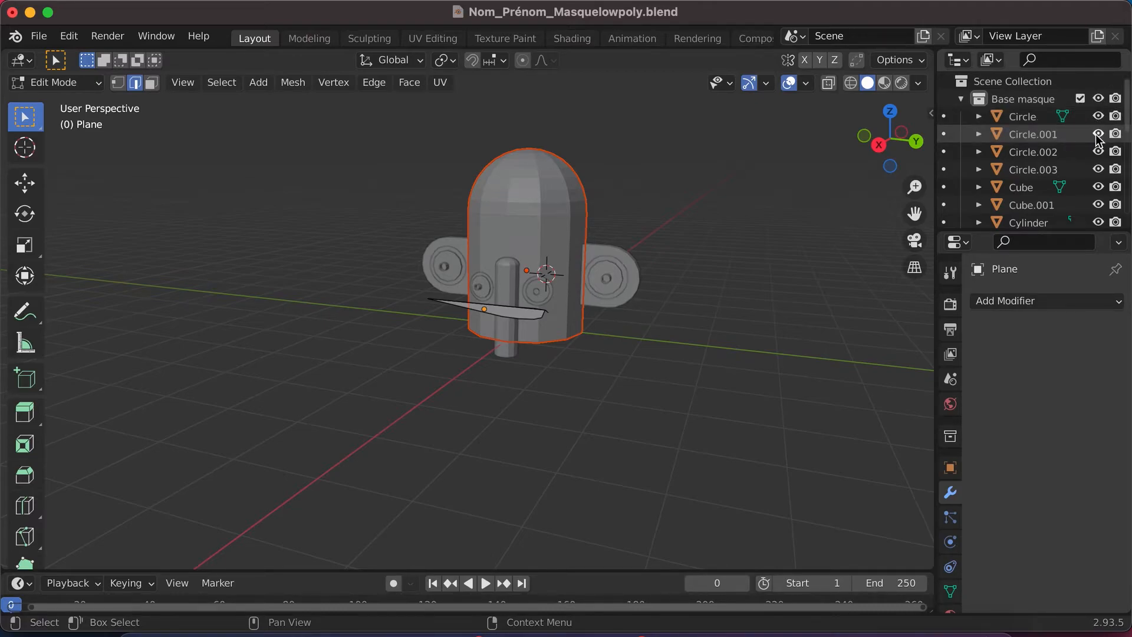
left_click(1097, 152)
left_click(1099, 152)
left_click(1098, 152)
left_click(1093, 169)
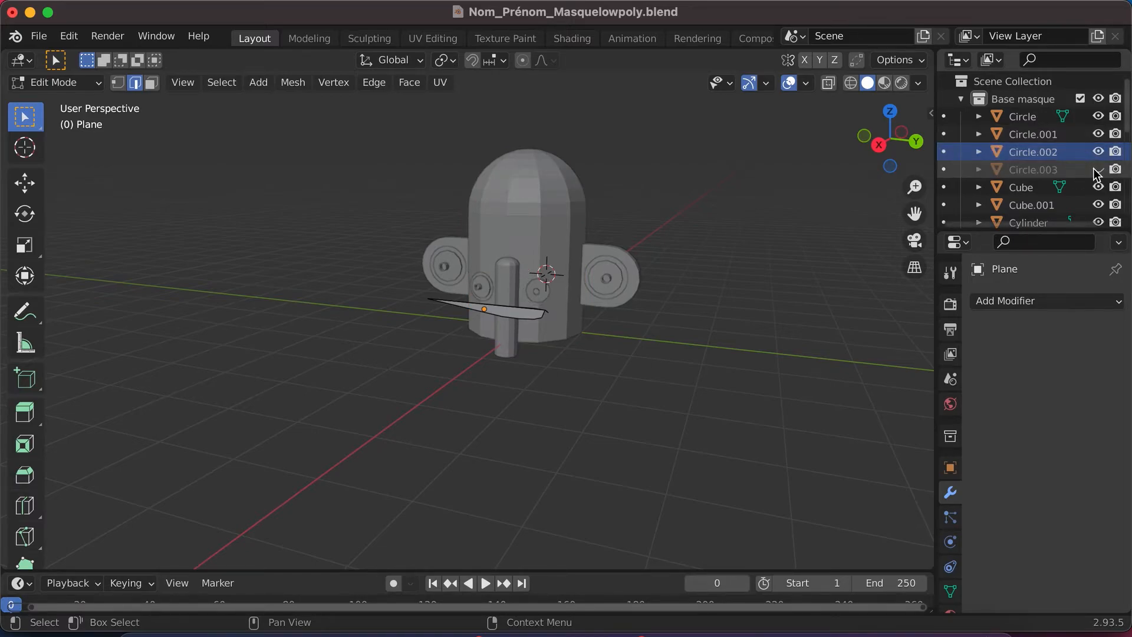
left_click(1093, 168)
left_click(1035, 119)
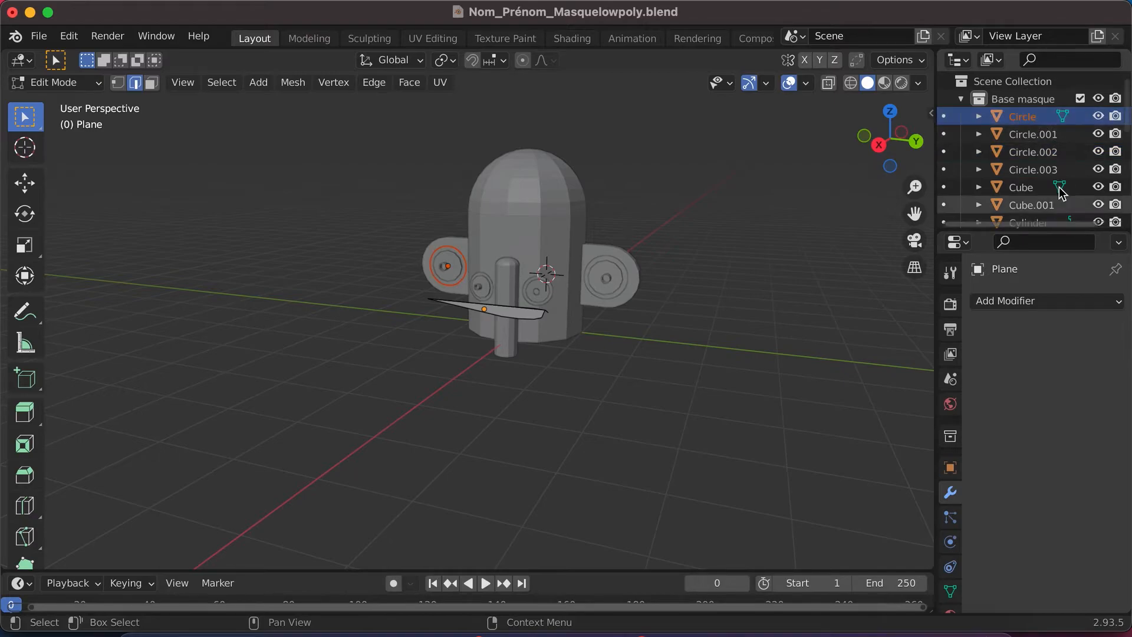
- Create a new collection directly under the Scene Collection and rename it "yeux"
left_click(1023, 99)
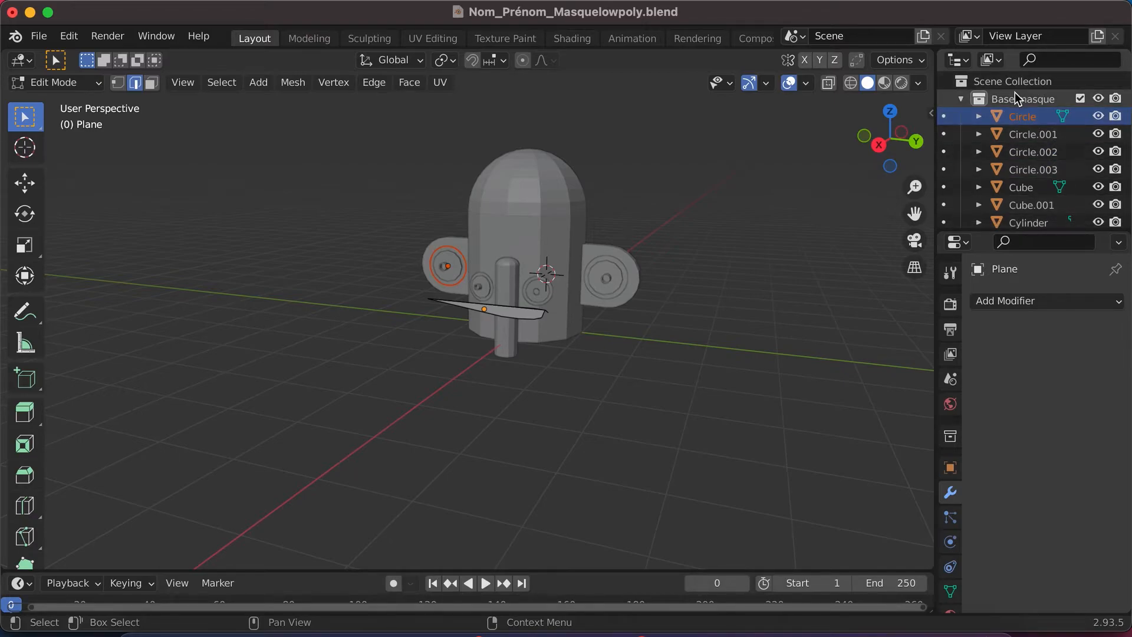
right_click(1006, 98)
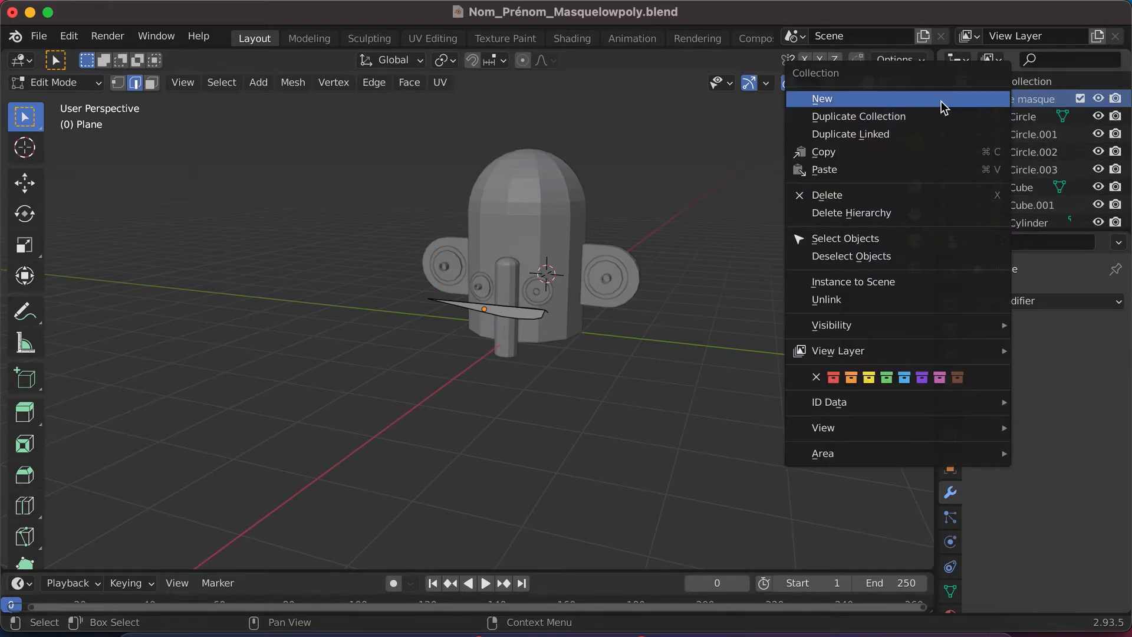
left_click(1029, 86)
left_click(1030, 83)
right_click(1002, 91)
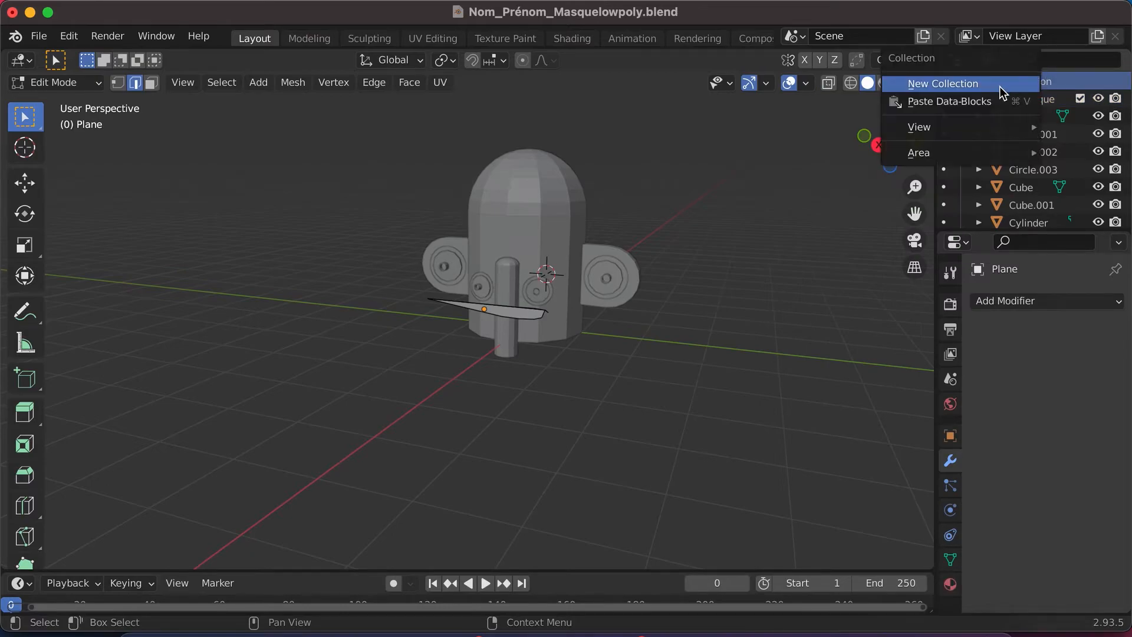
left_click(941, 84)
scroll(1012, 183, "down", 5)
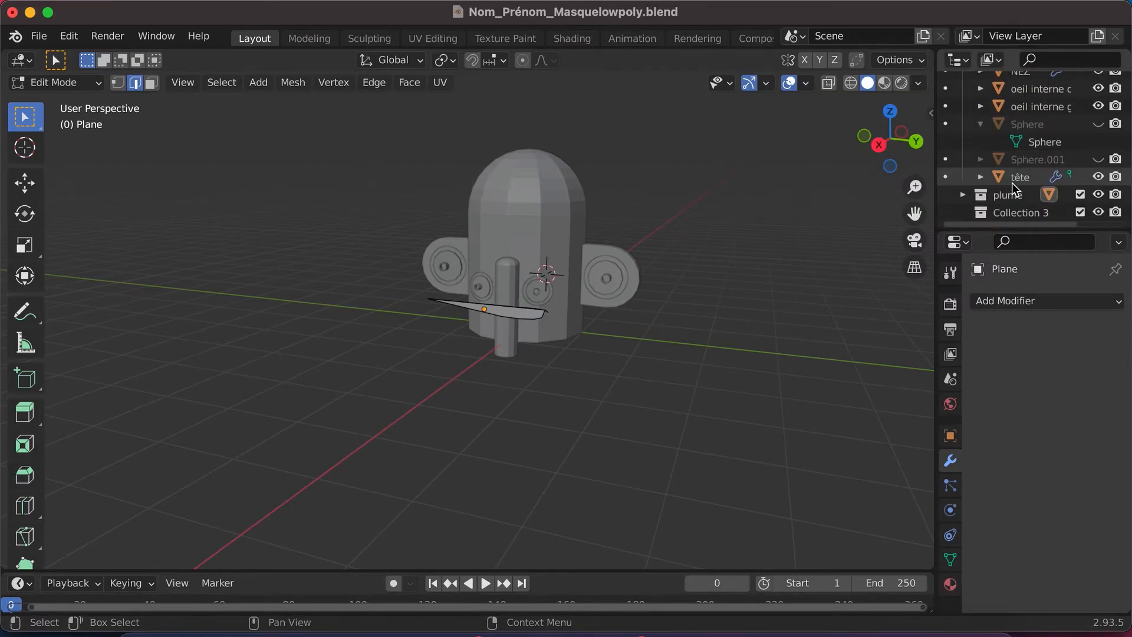
double_click(1015, 212)
type("yeux")
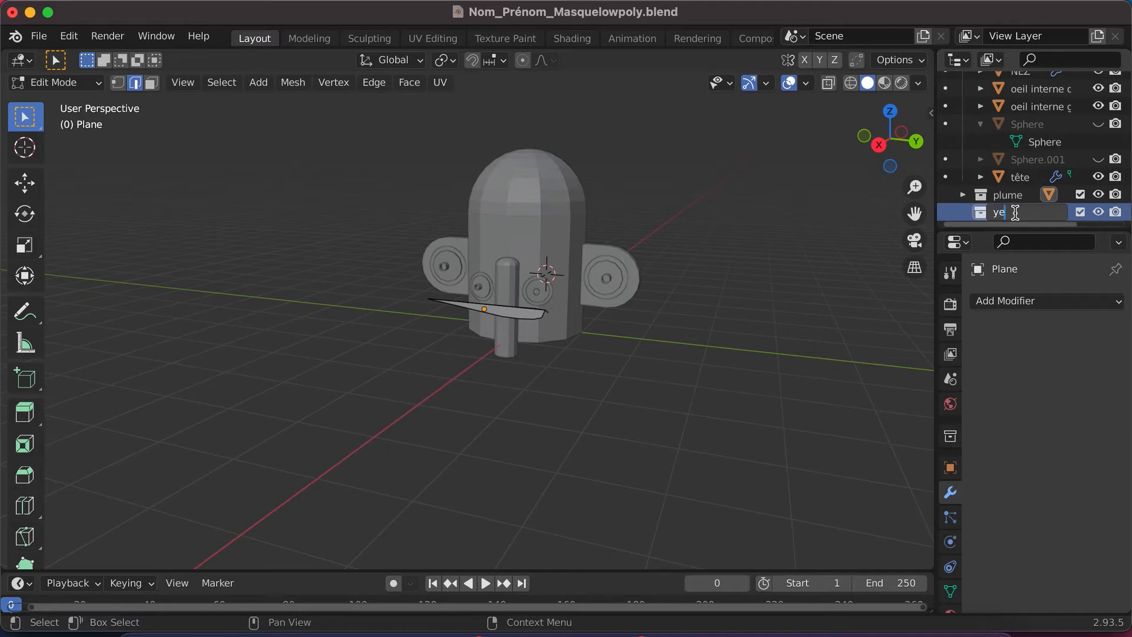
key("Return")
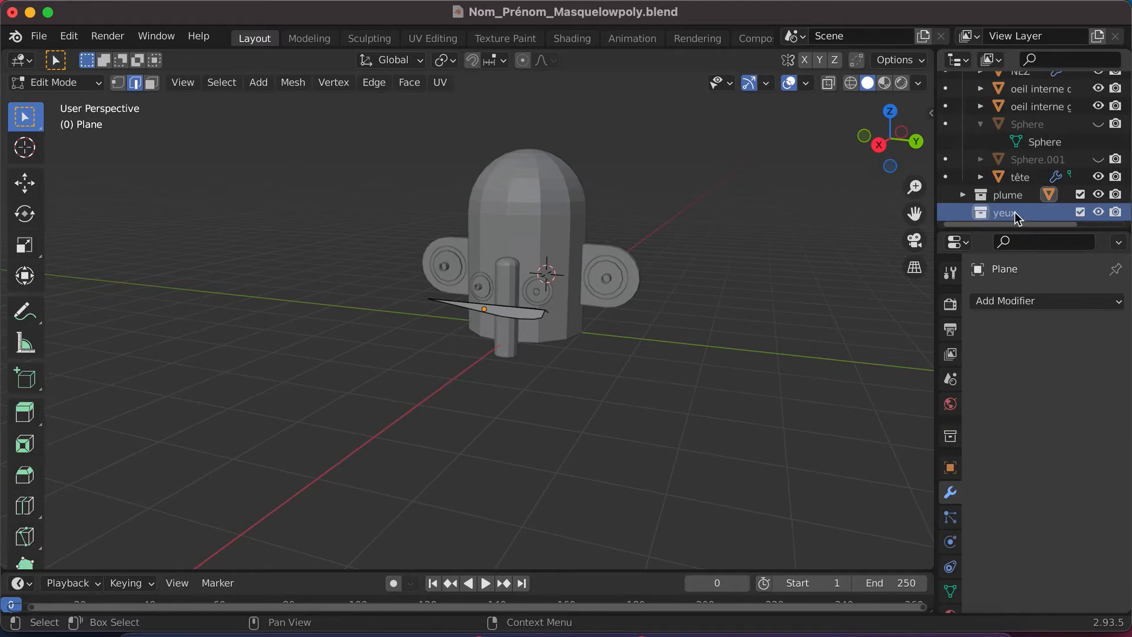
- Move the two "oeil interne" objects of the ears from Base masque into the yeux collection
left_click(1039, 106)
left_click(1039, 94, "ctrl")
left_click_drag(1036, 92, 1014, 214)
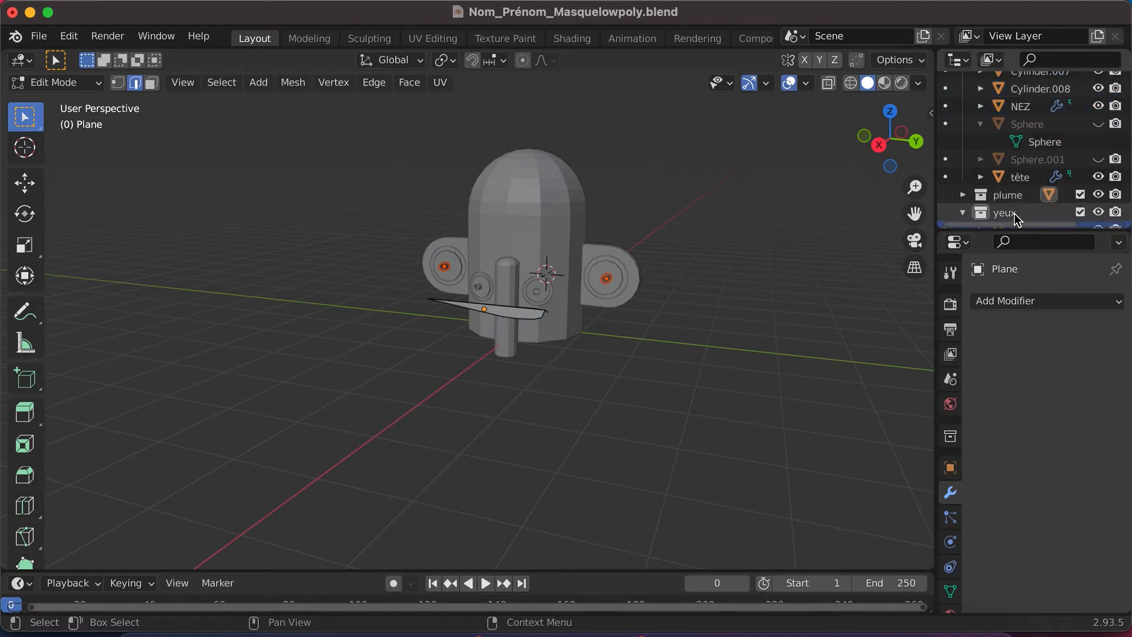
- Identify Cylinder.008 by its visibility, rename it "oeil interne centre droit" and move it into the yeux collection
scroll(1035, 133, "up", 5)
scroll(1035, 133, "up", 2)
left_click(1039, 198)
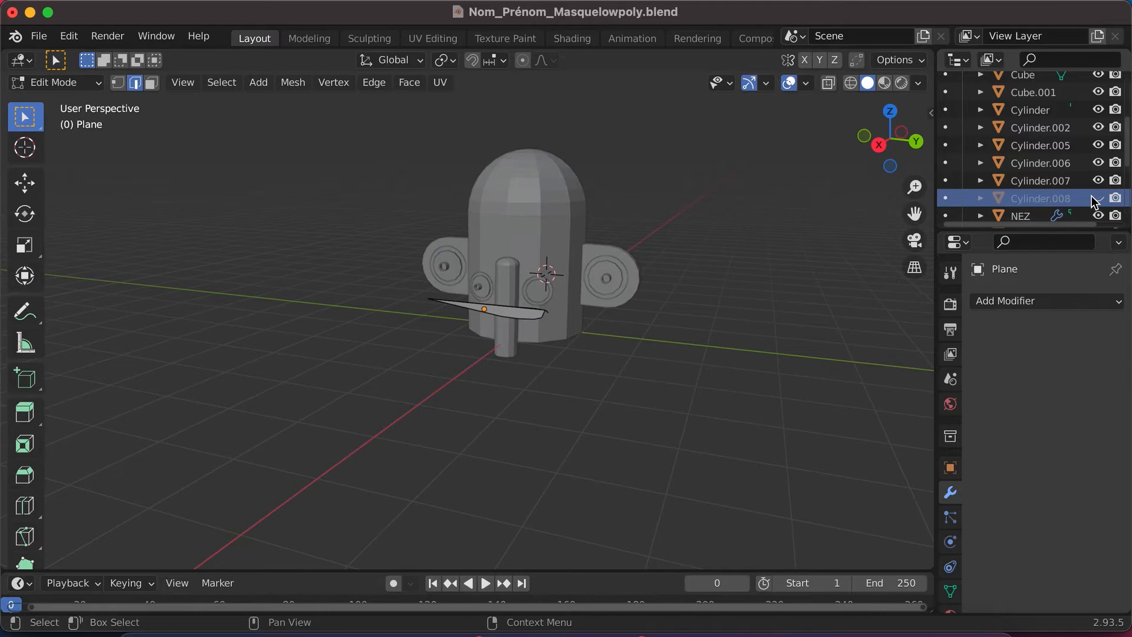
double_click(1043, 196)
scroll(1044, 196, "down", 3)
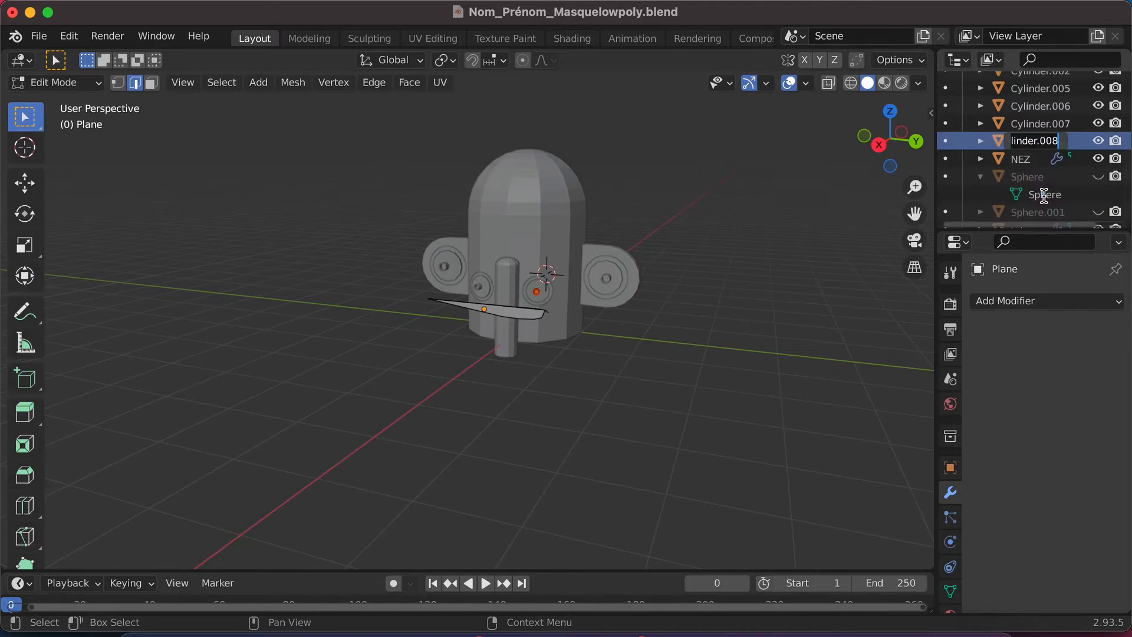
type("oeil")
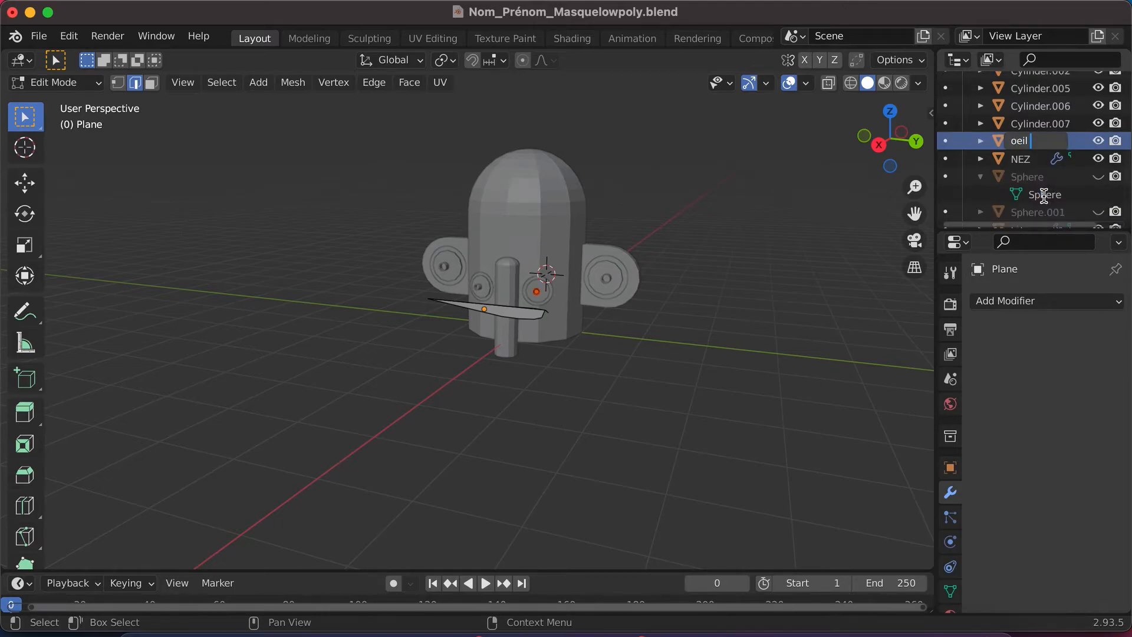
type(" interne centre droit")
key("Return")
left_click_drag(1038, 158, 1042, 197)
- Rename Cylinder.007, the outer disc of the centre right eye, with a name beginning "blanc oeil"
scroll(1043, 159, "up", 4)
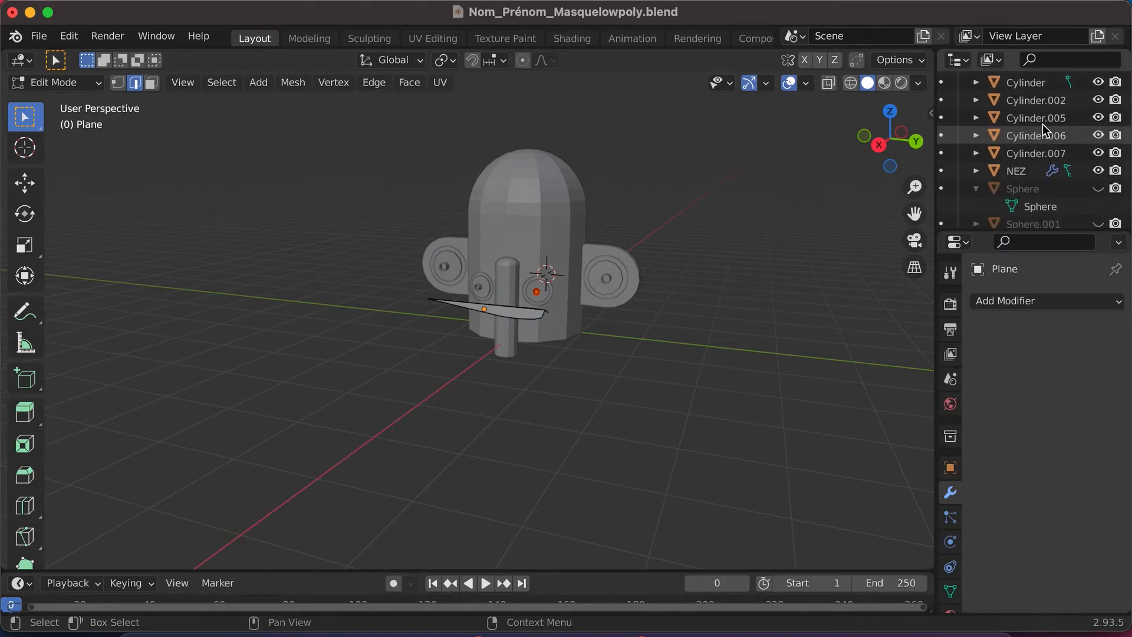
left_click(1041, 160)
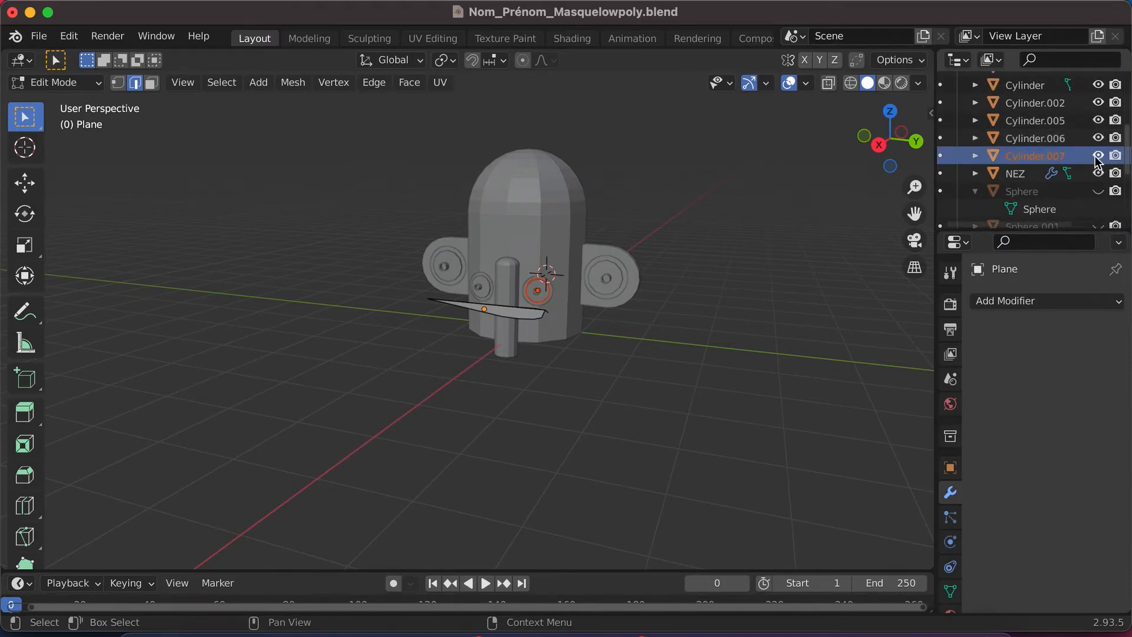
double_click(1039, 157)
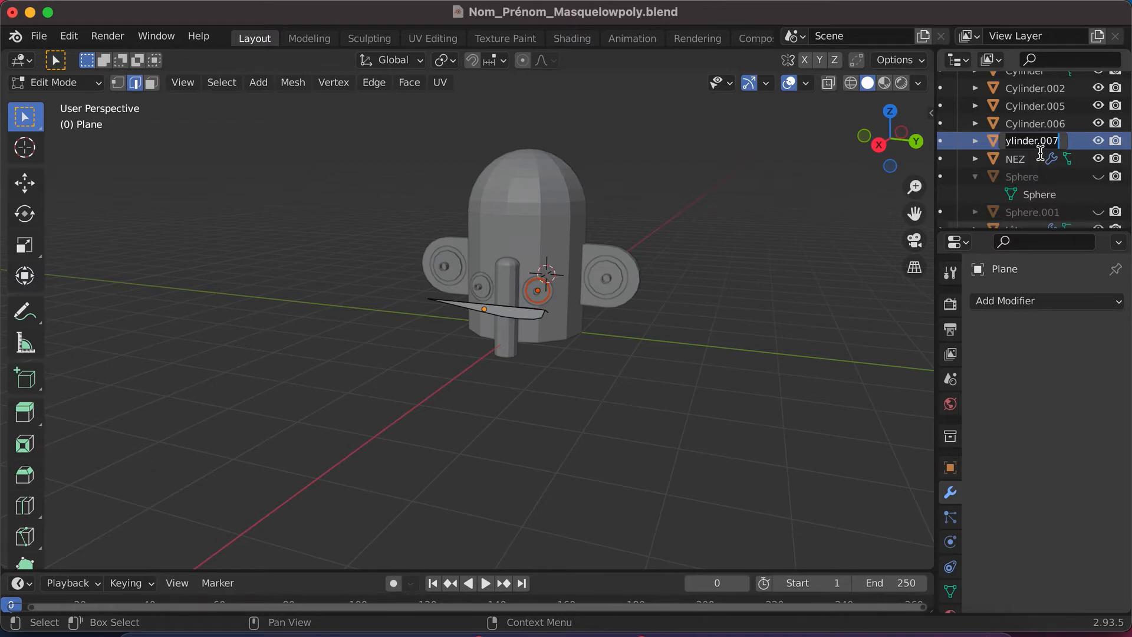
type("b")
type("lanc oeil")
key("Return")
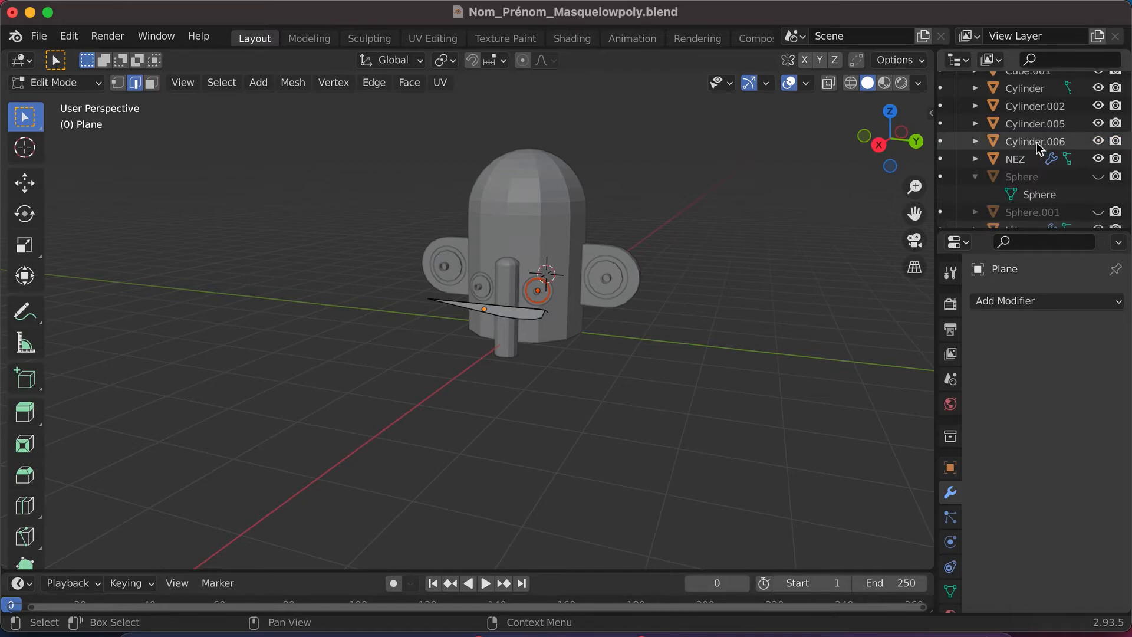
- Rename Cylinder.006, the outer disc of the other centre eye, as "blanc oeil centre gauche"
left_click(1037, 143)
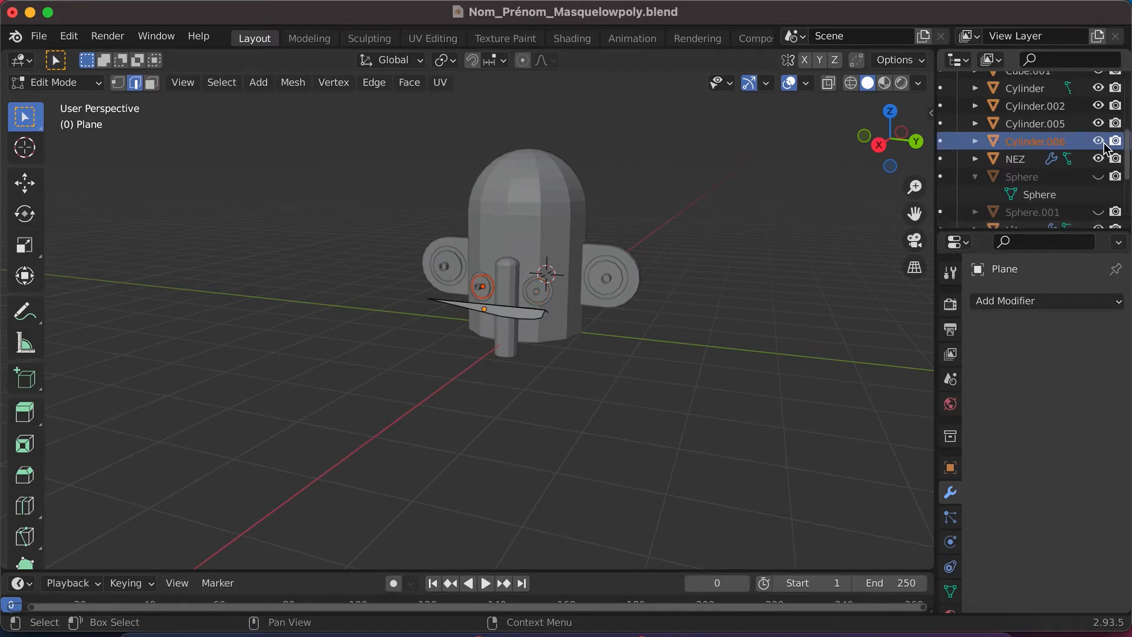
double_click(1058, 142)
type("blanc oeil centre gauche")
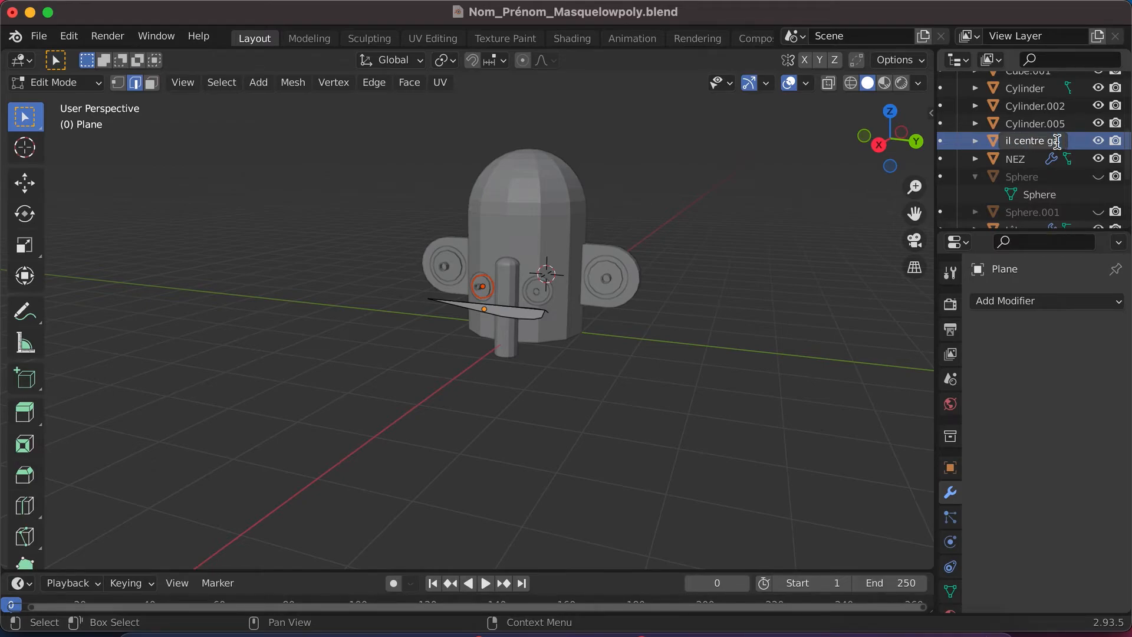
key("Return")
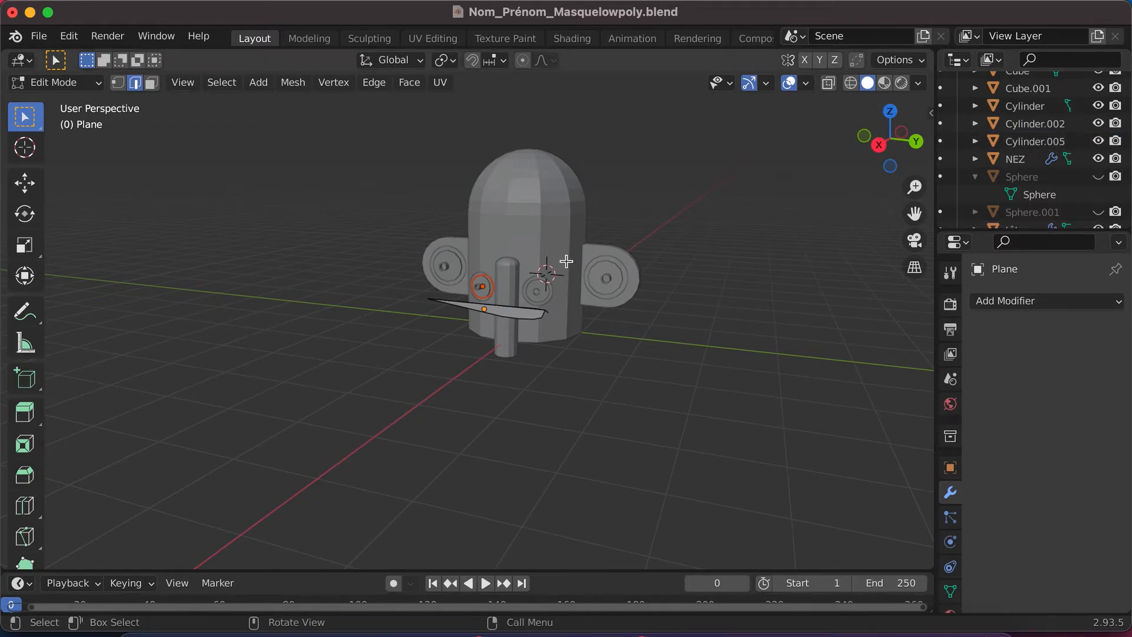
- Rename Cylinder.005, the inner cylinder of the centre left eye, as "oeil interne centre gauche"
left_click(1065, 143)
double_click(1047, 142)
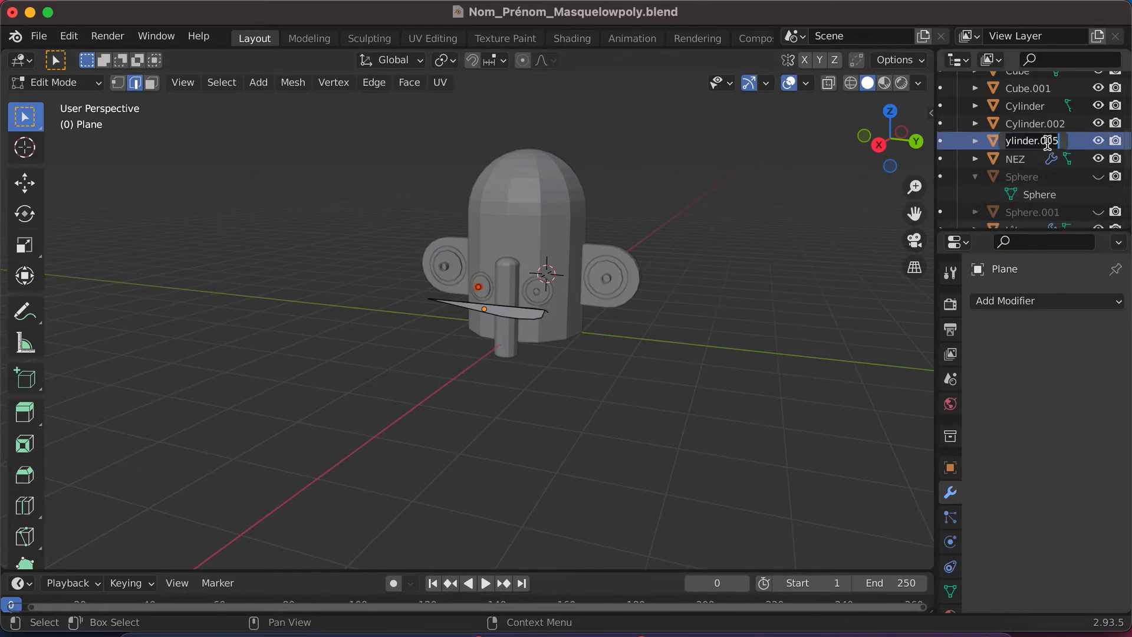
type("oeil interne centre gauche")
key("Return")
left_click(1038, 125)
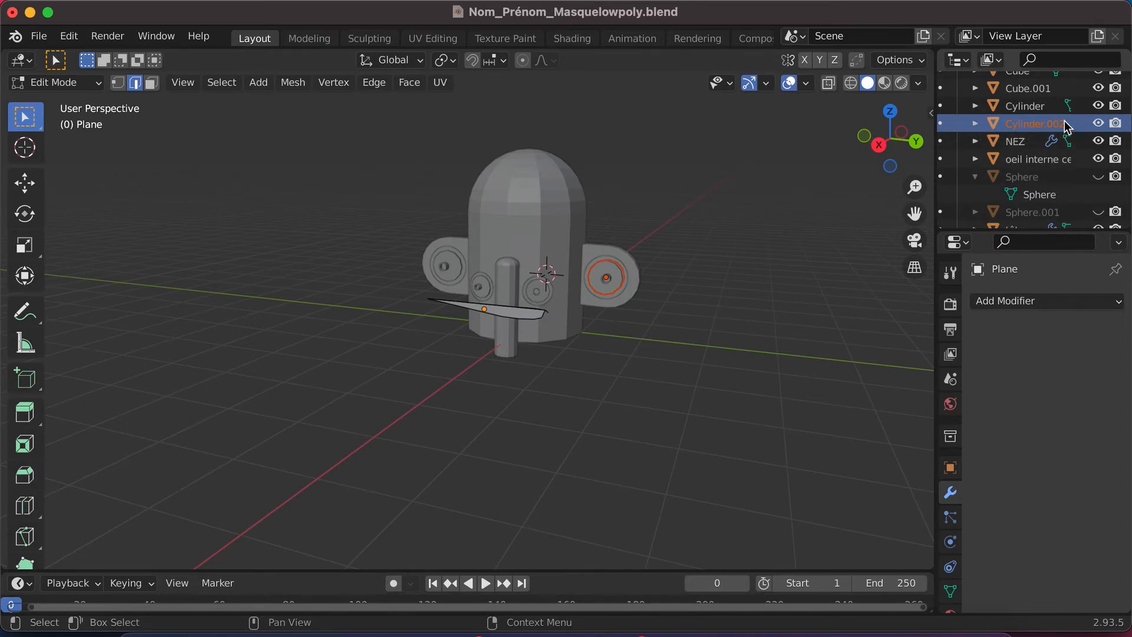
left_click(1101, 123)
left_click(1101, 123)
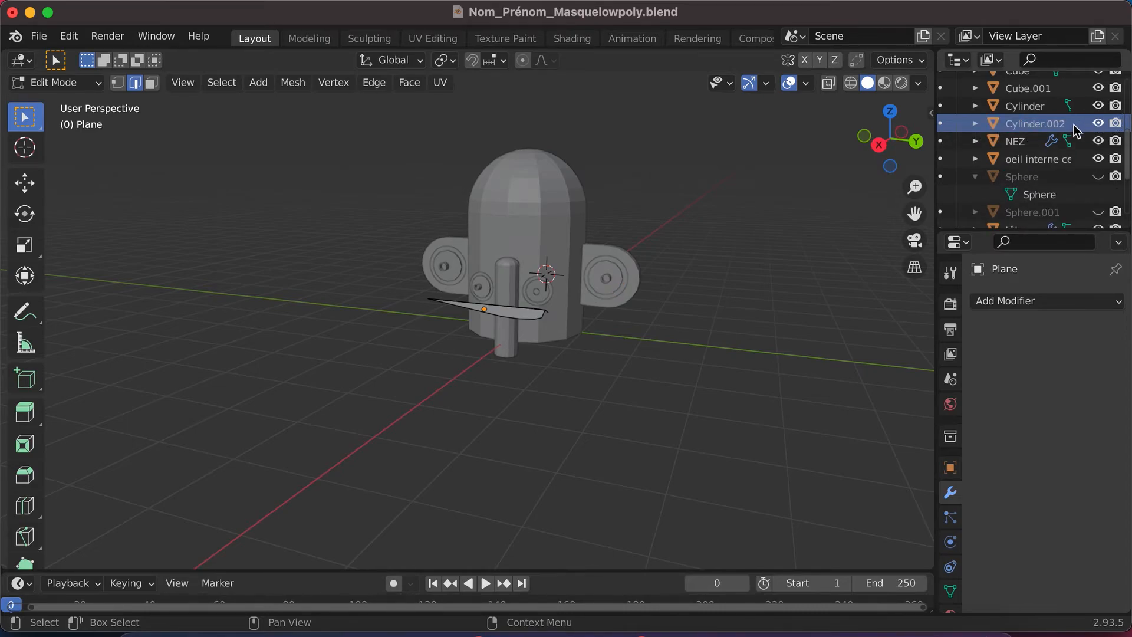
left_click(1047, 127)
double_click(1042, 126)
scroll(1042, 126, "up", 1)
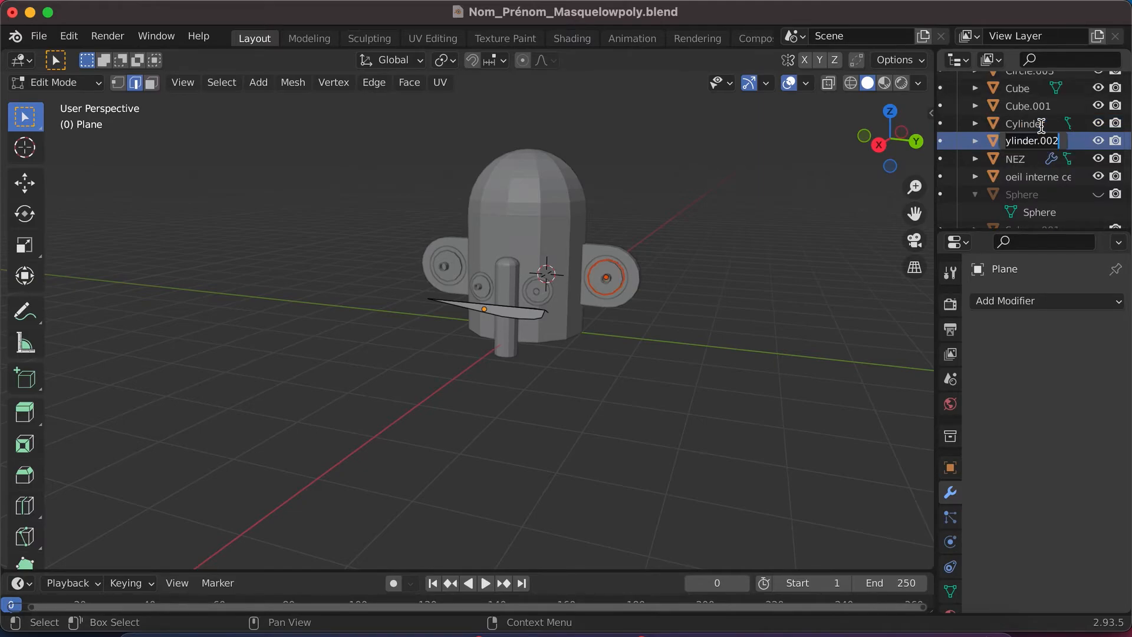
left_click(1044, 177)
- Move both "blanc oeil" objects of the centre eyes from Base masque into the yeux collection
scroll(1042, 180, "down", 6)
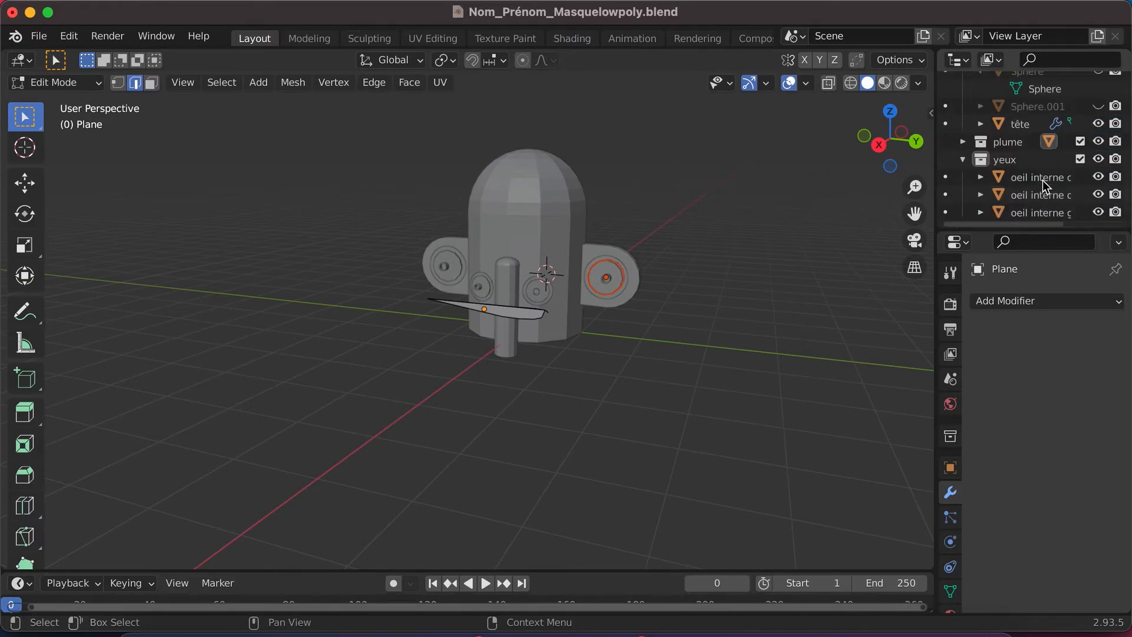
scroll(1043, 180, "up", 2)
scroll(1042, 182, "up", 7)
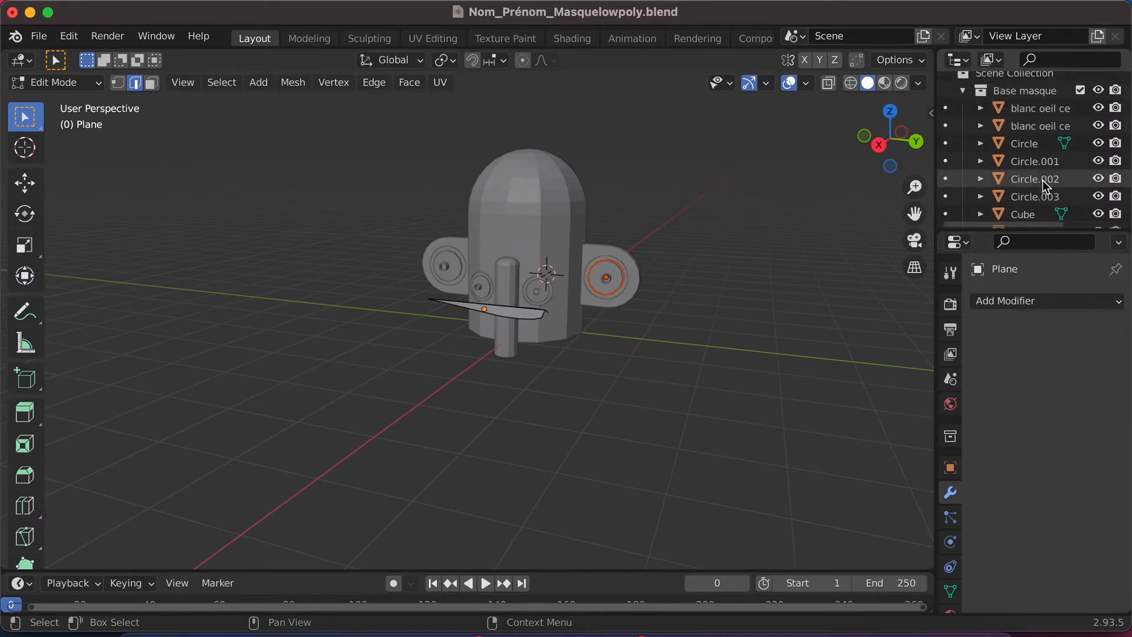
left_click(1032, 121)
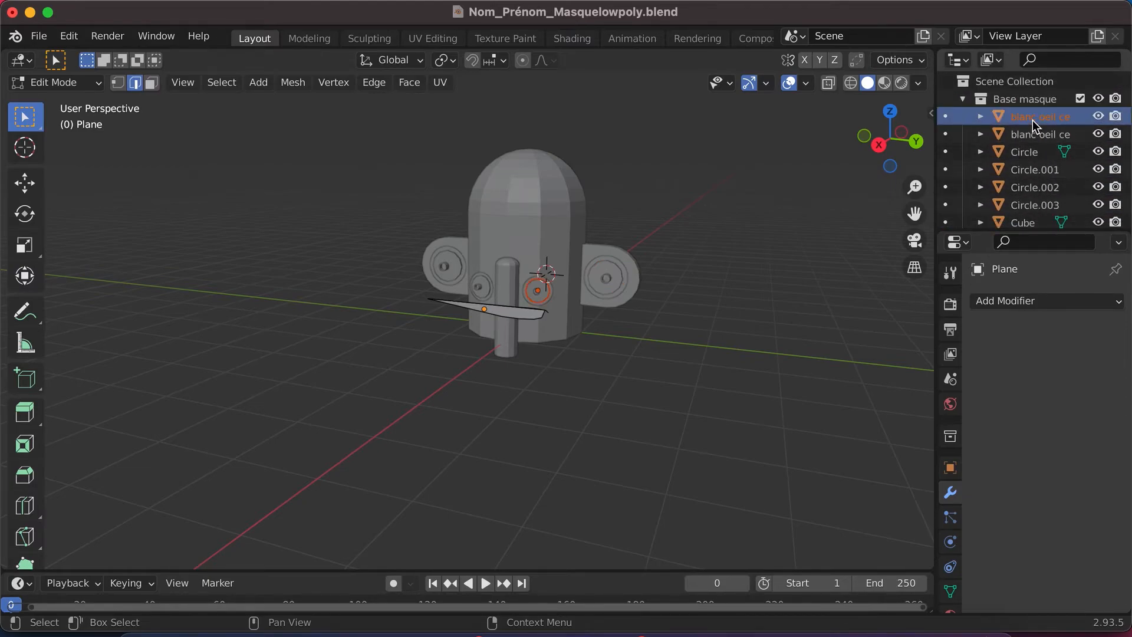
left_click(1032, 134)
scroll(1034, 147, "down", 1)
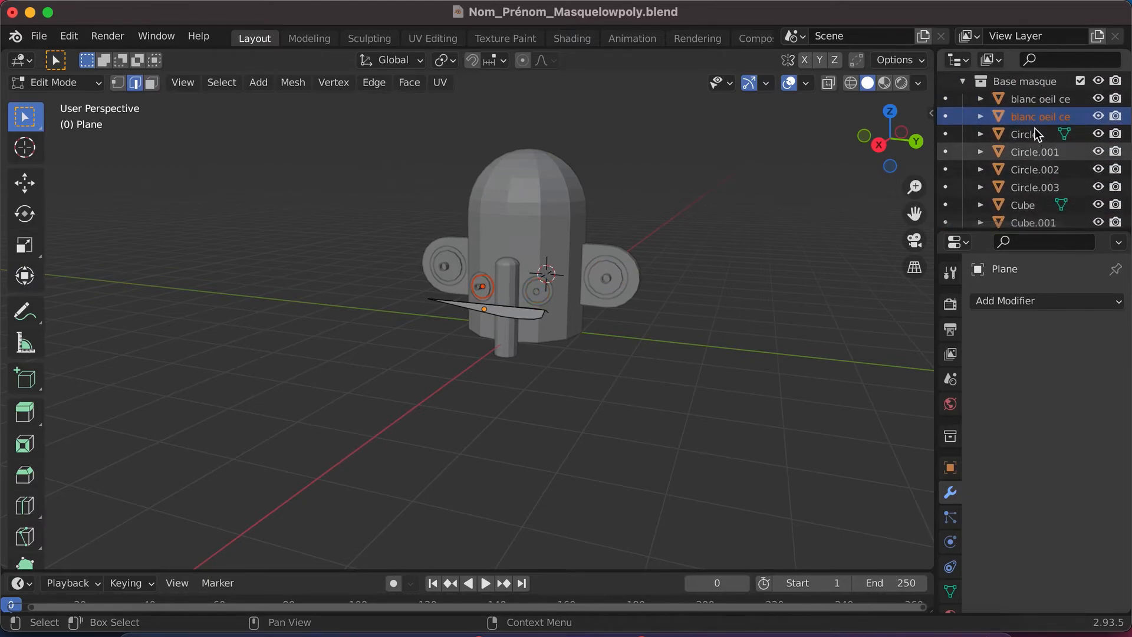
left_click(1036, 101, "ctrl")
left_click_drag(1039, 107, 1032, 183)
- Check what the hidden Sphere object is by toggling its visibility and rename it "sphère tête"
scroll(1038, 165, "up", 5)
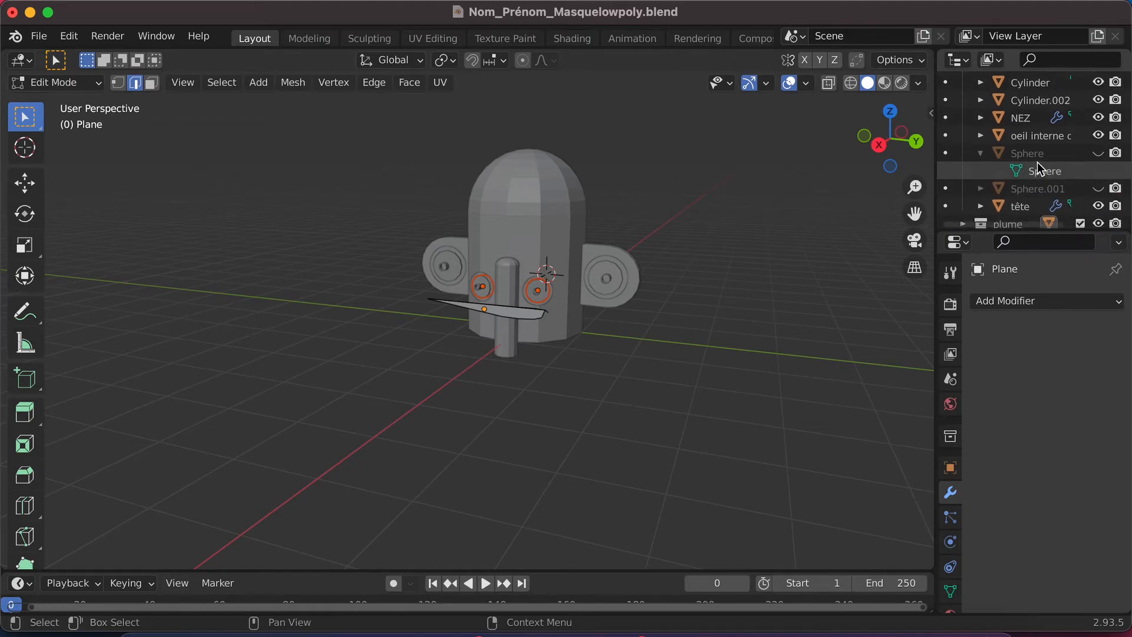
left_click(1099, 162)
left_click(1099, 162)
scroll(1025, 158, "down", 1)
double_click(1027, 146)
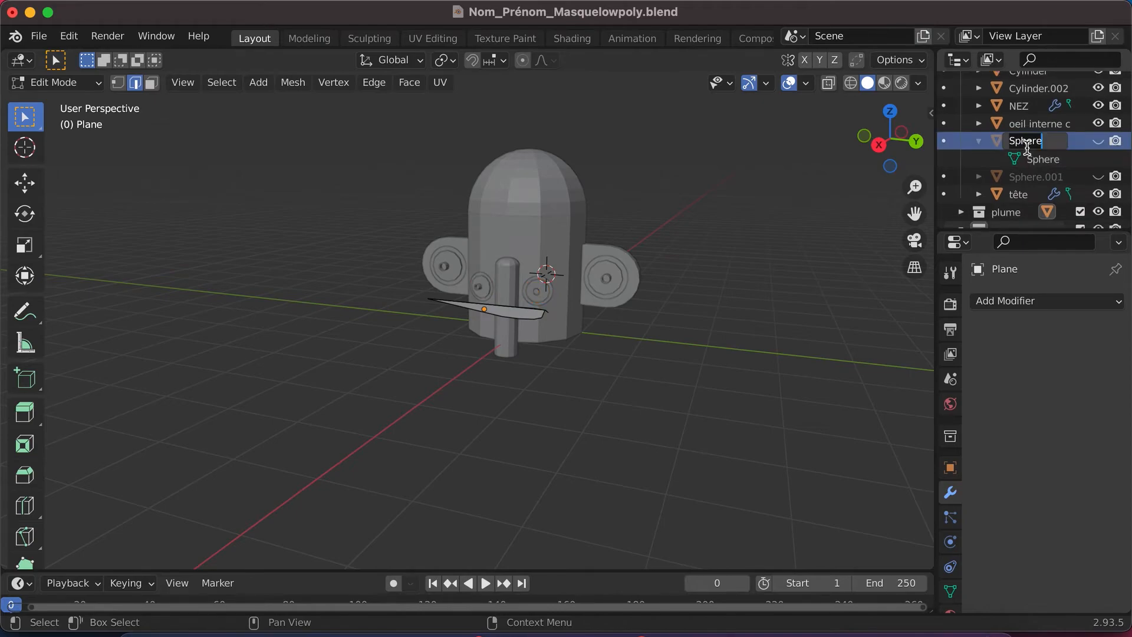
type("sphère tête")
key("Return")
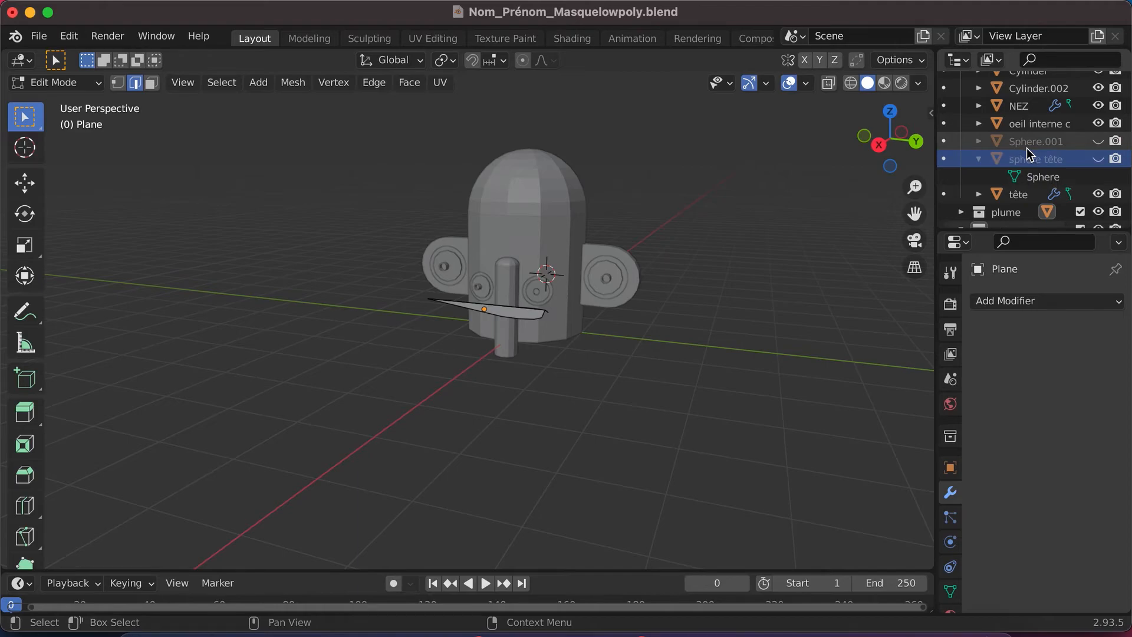
- Identify the hidden Sphere.001 object by toggling its visibility and rename it "sphère nez"
scroll(1035, 160, "down", 1)
scroll(1035, 160, "up", 2)
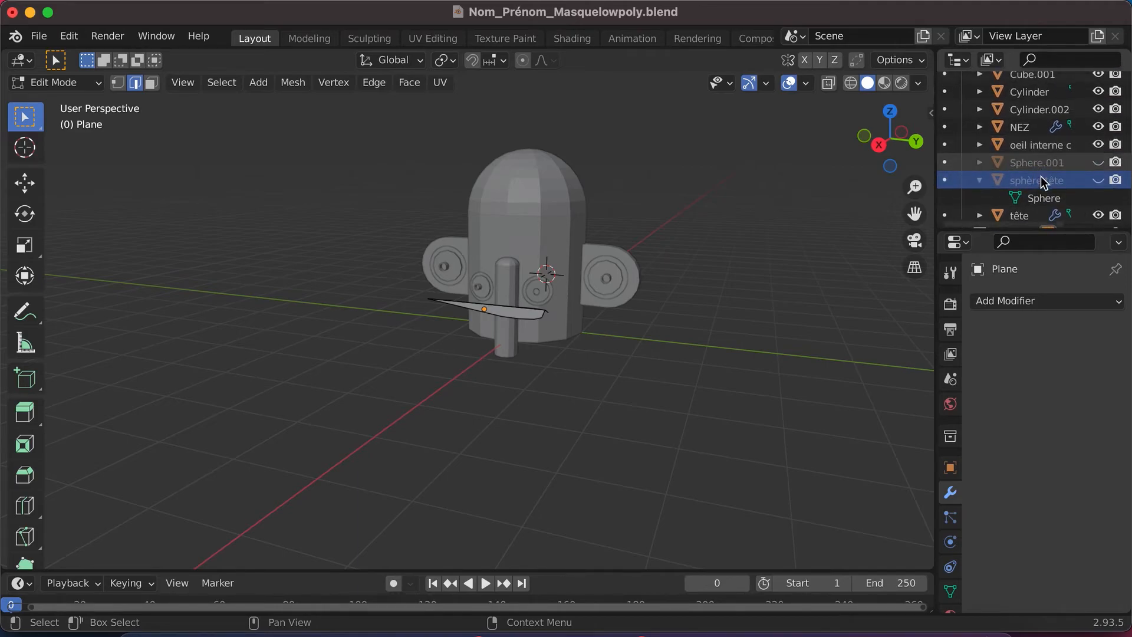
left_click(1097, 164)
left_click(1097, 164)
left_click(1045, 164)
double_click(1045, 165)
scroll(1042, 164, "down", 1)
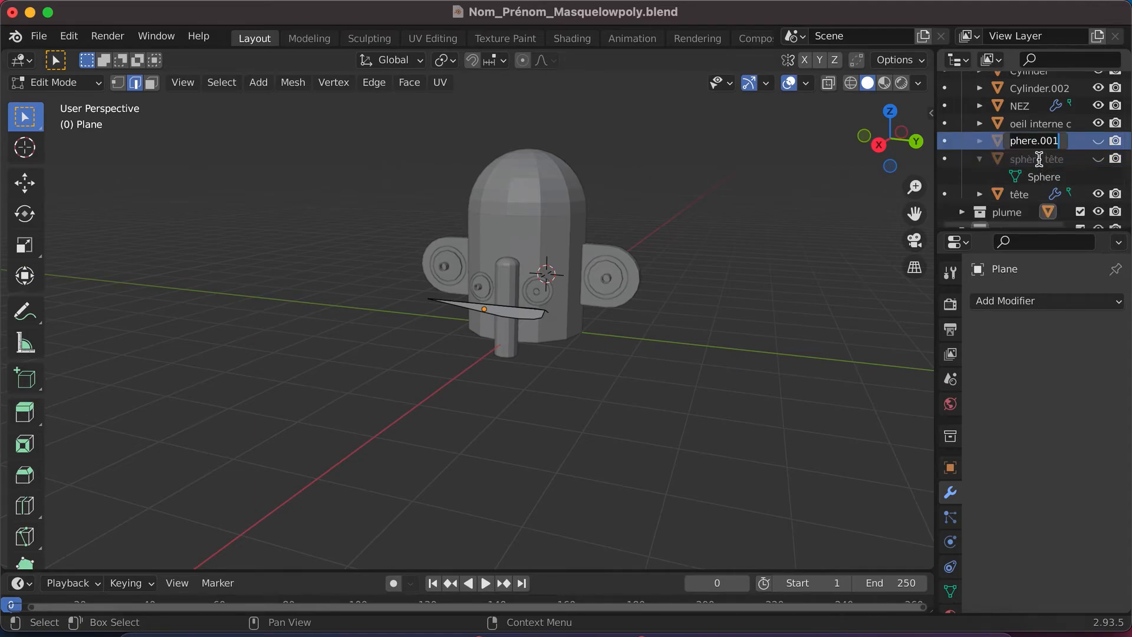
type("sph")
key("Return")
- Move "oeil interne centre gauche" from Base masque into the yeux collection
scroll(1035, 164, "down", 3)
scroll(1032, 168, "down", 2)
scroll(1032, 168, "up", 6)
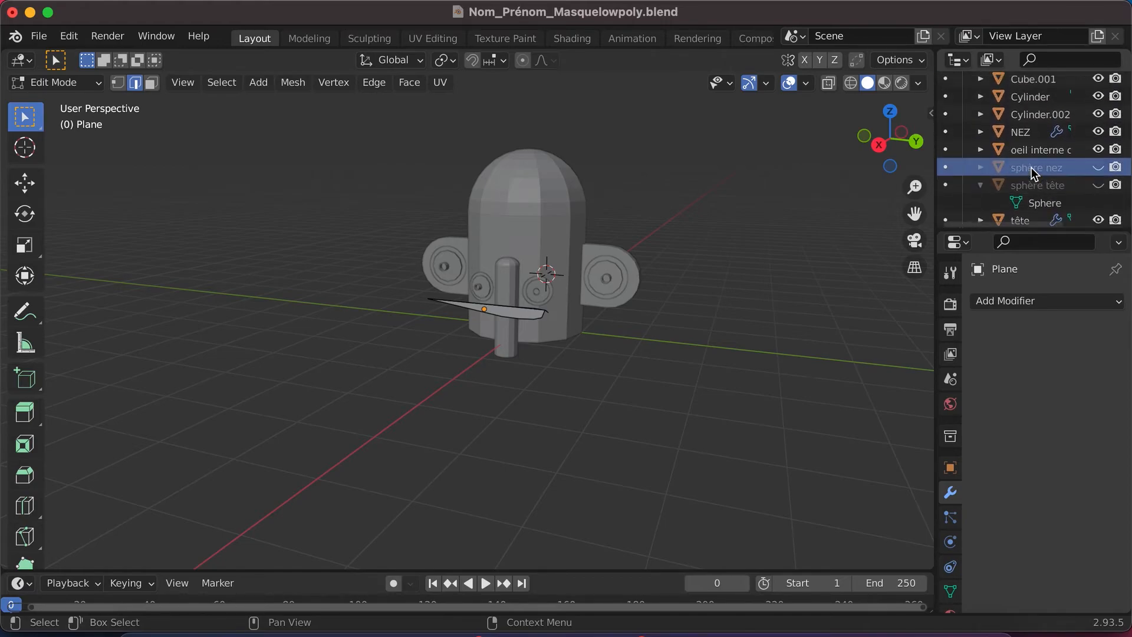
scroll(1032, 168, "up", 2)
left_click(1027, 173)
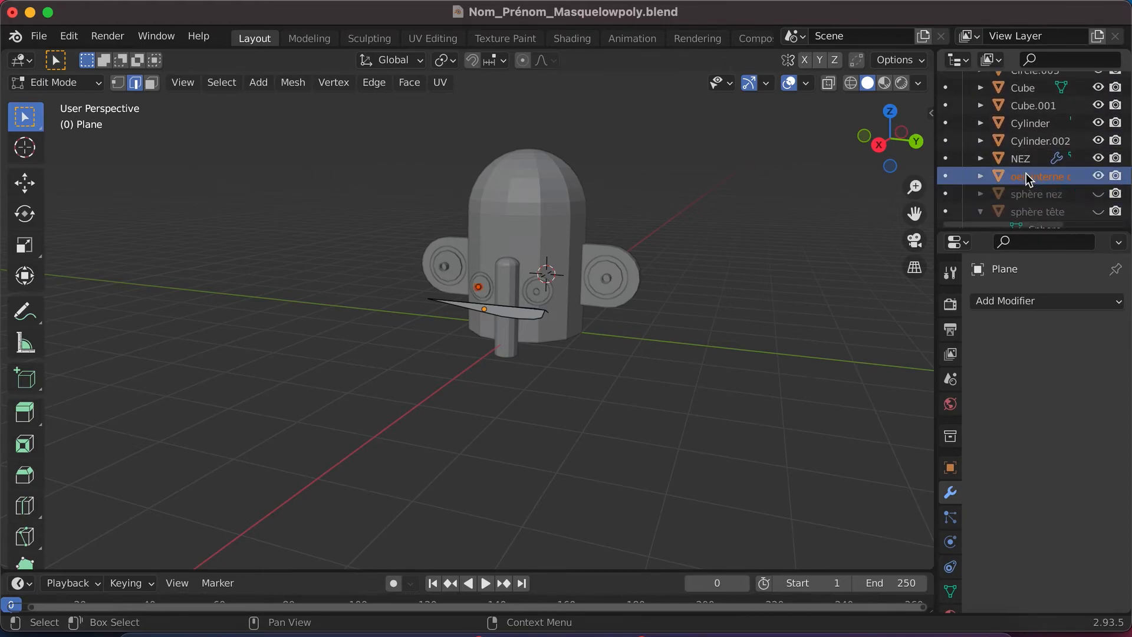
mouse_move(1035, 176)
left_mouse_down()
mouse_move(1037, 227)
mouse_move(1030, 154)
left_mouse_up()
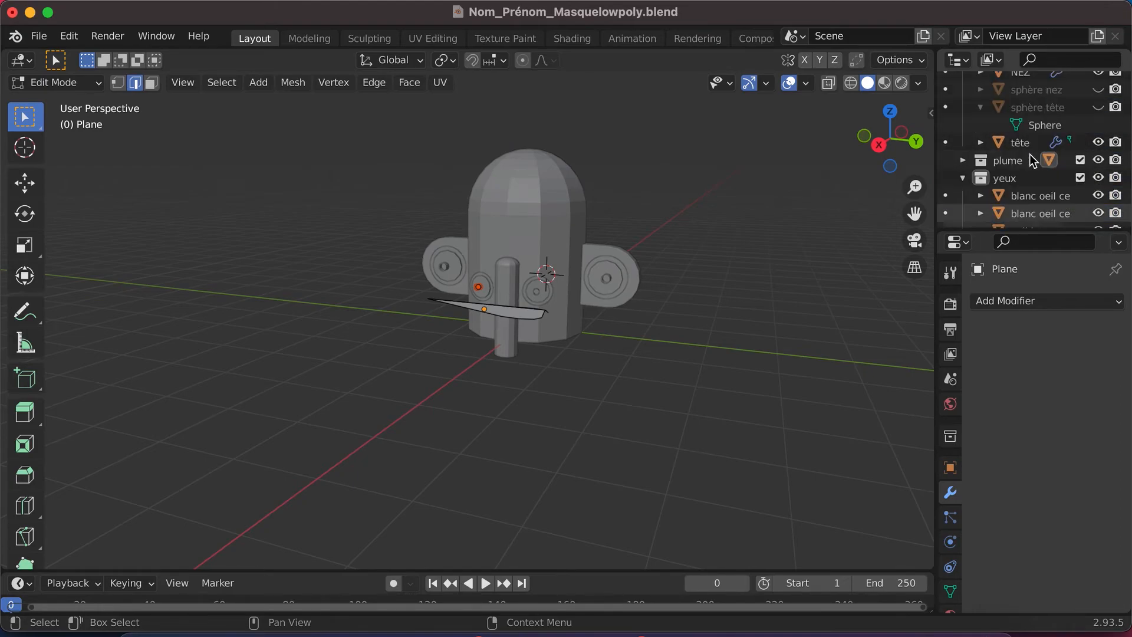
- Rename the Cylinder object on the left ear "blanc oeil externe gauche"
scroll(1029, 155, "up", 7)
left_click(1036, 218)
scroll(1033, 194, "down", 2)
left_click(1030, 158)
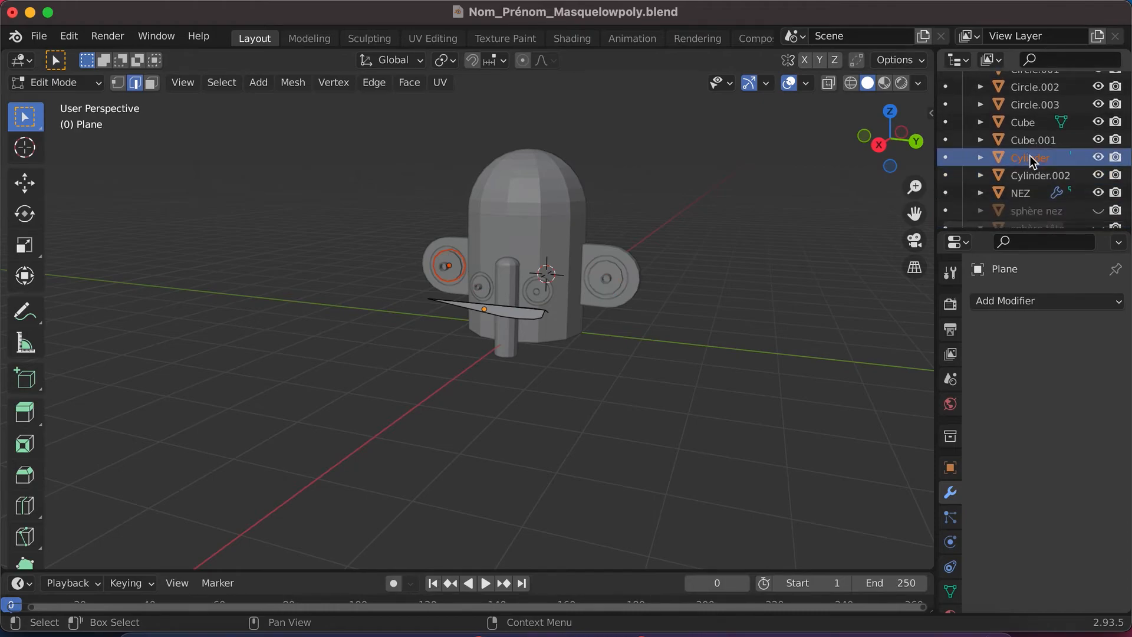
double_click(1036, 156)
scroll(1036, 156, "down", 1)
type("y")
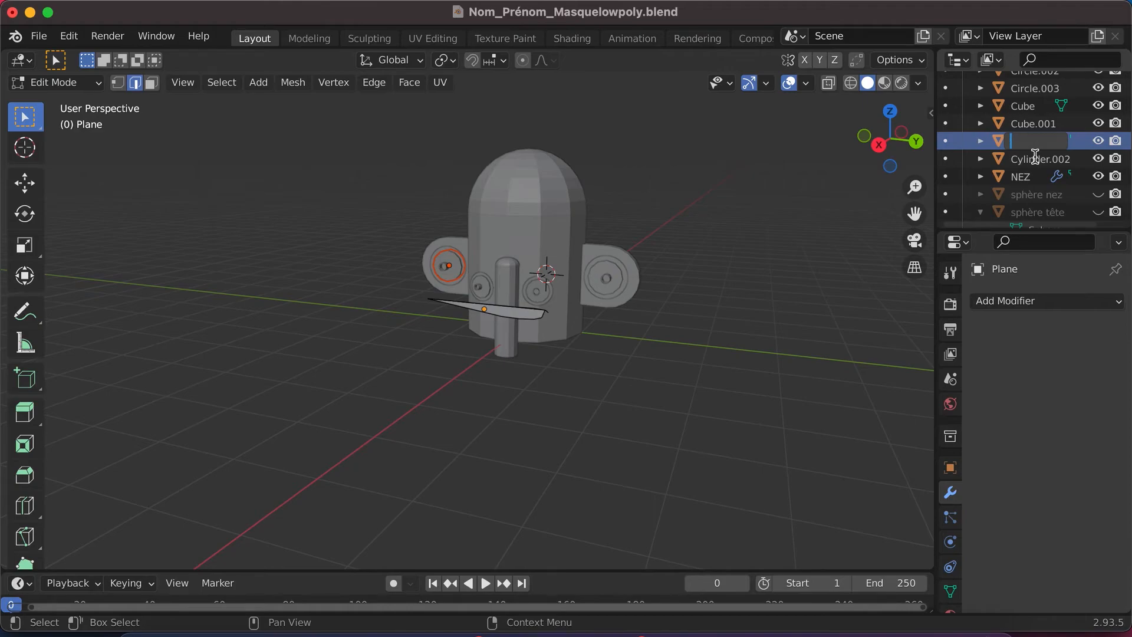
type("blanc oeil externe gauche")
key("Return")
- Rename the Cylinder.002 object on the right ear "blanc oeil externe droit"
left_click(1042, 159)
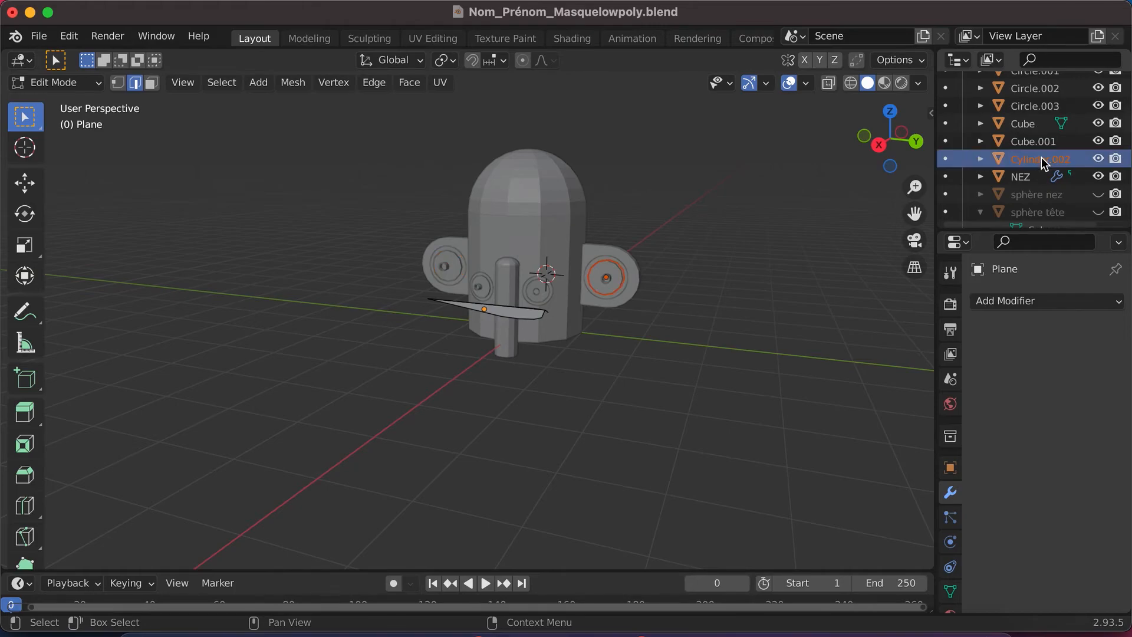
double_click(1042, 159)
type("blanc oeil")
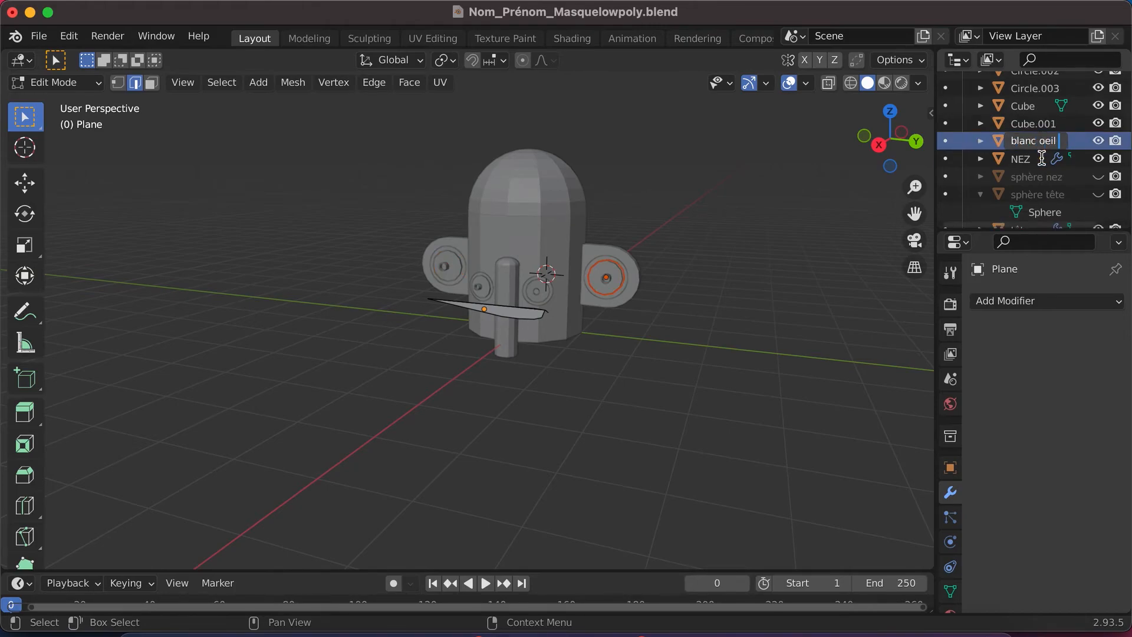
type(" externe droiterne droit")
key("Return")
- Rename the Cube.001 object, the right ear, "oreille droite"
left_click(1038, 144)
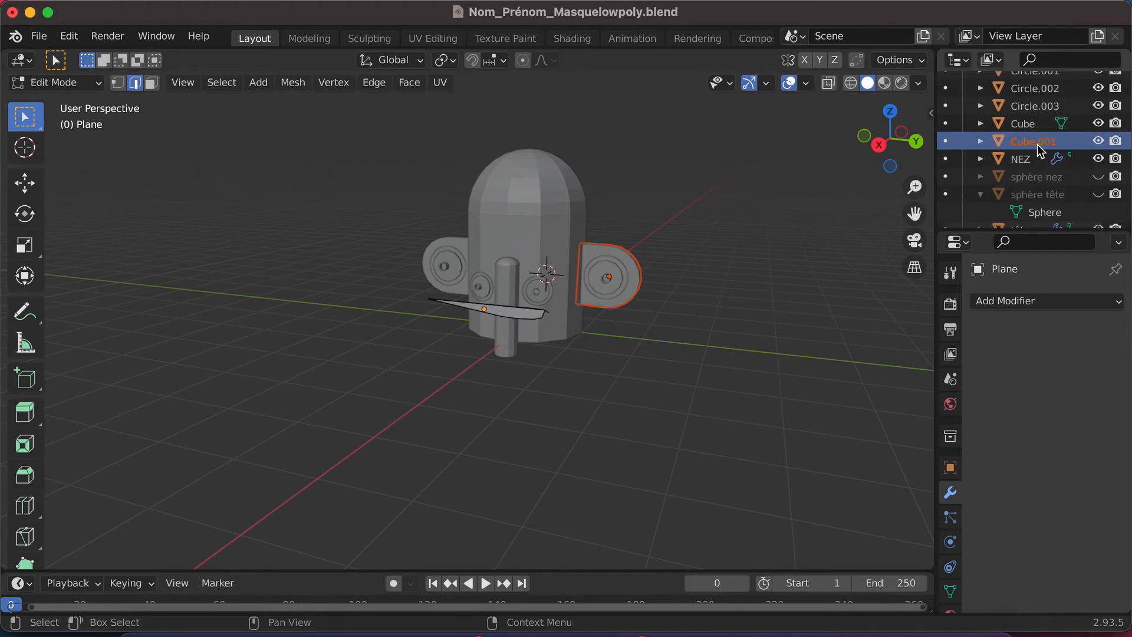
double_click(1038, 143)
type("oreille droite")
key("Return")
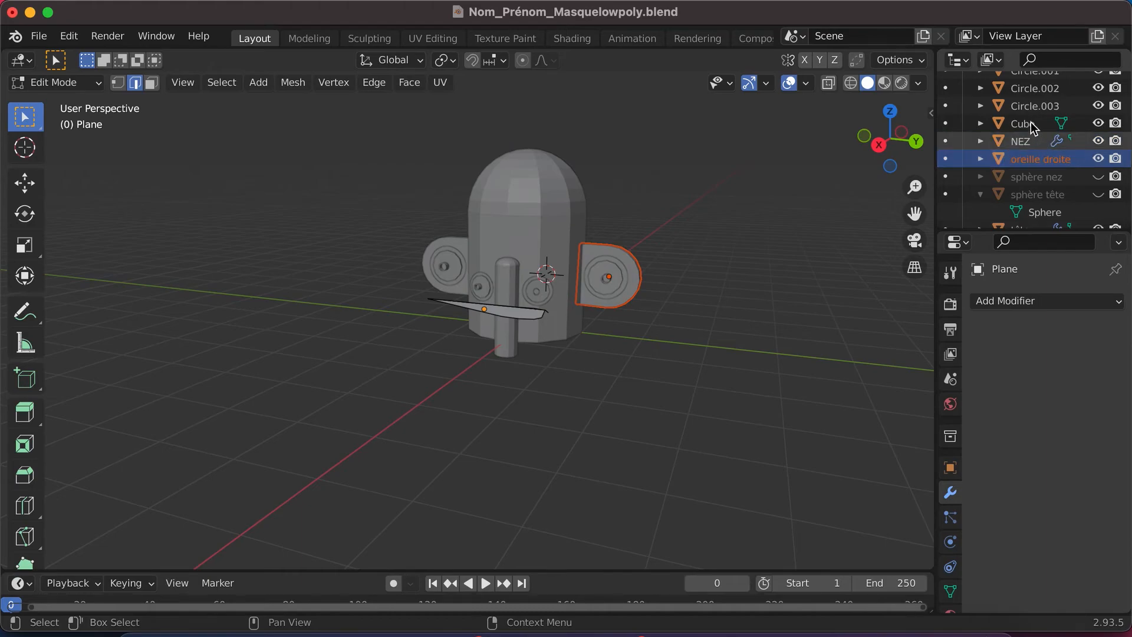
- Rename the Cube object, the left ear, "oreille gauche"
left_click(1030, 123)
double_click(1031, 122)
type("oreille gauch")
key("Return")
- Rename the Circle.003 ring around the right centre eye "cercle oeil interne droit"
left_click(1031, 122)
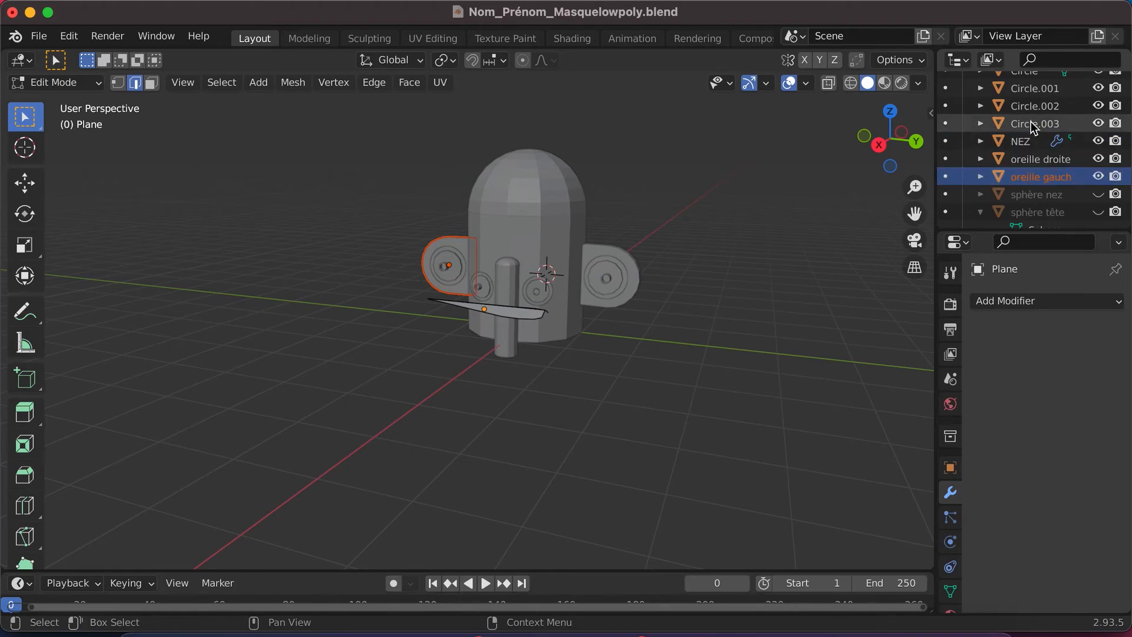
double_click(1032, 123)
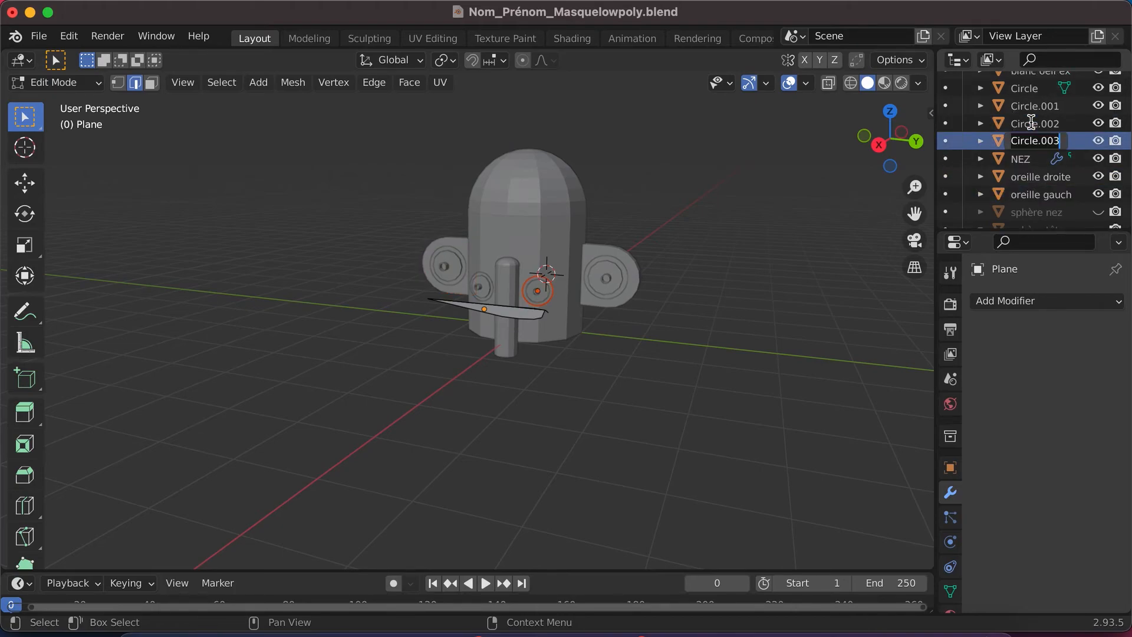
type("cerc")
type("le oeil interne")
key("Return")
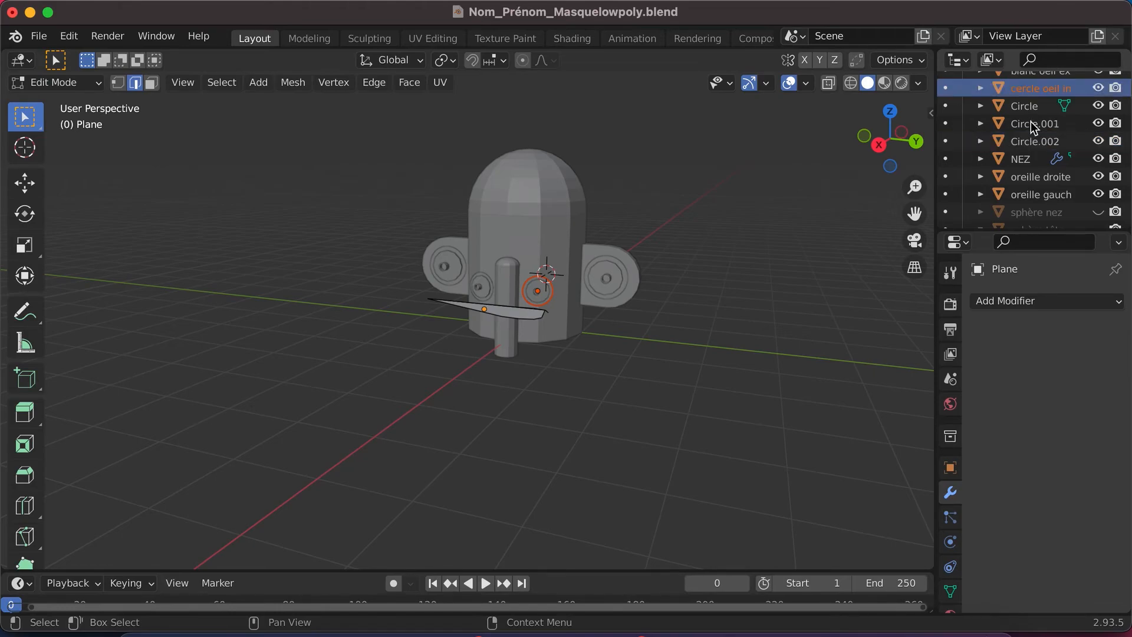
left_click(1033, 92)
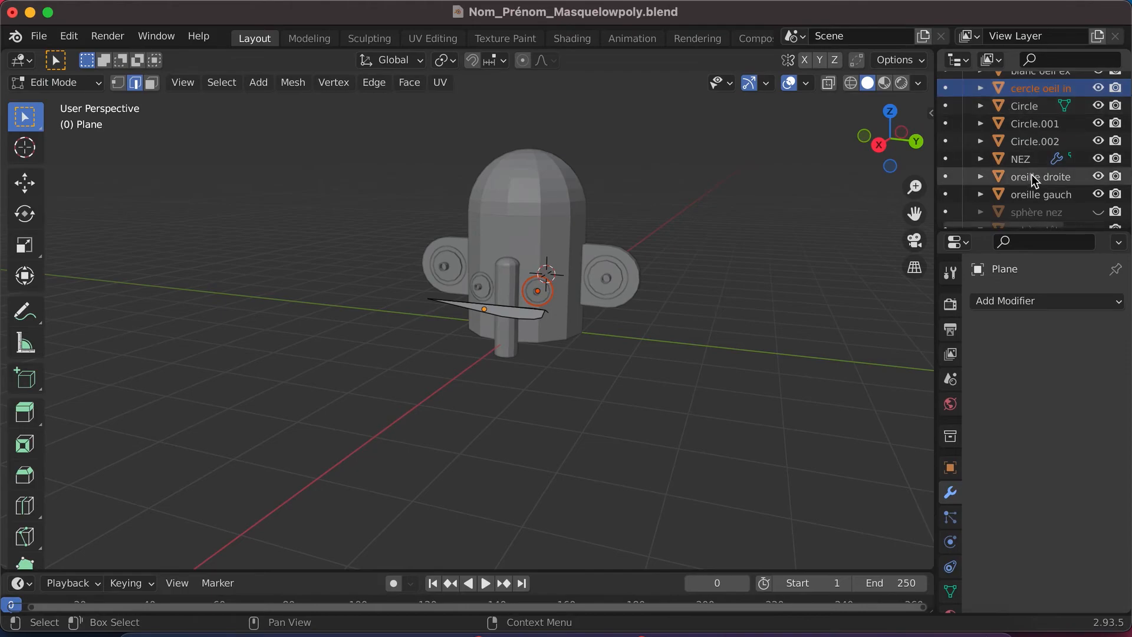
- Create a new collection directly under the Scene Collection and name it "oreille"
scroll(1034, 177, "down", 3)
scroll(1033, 177, "down", 5)
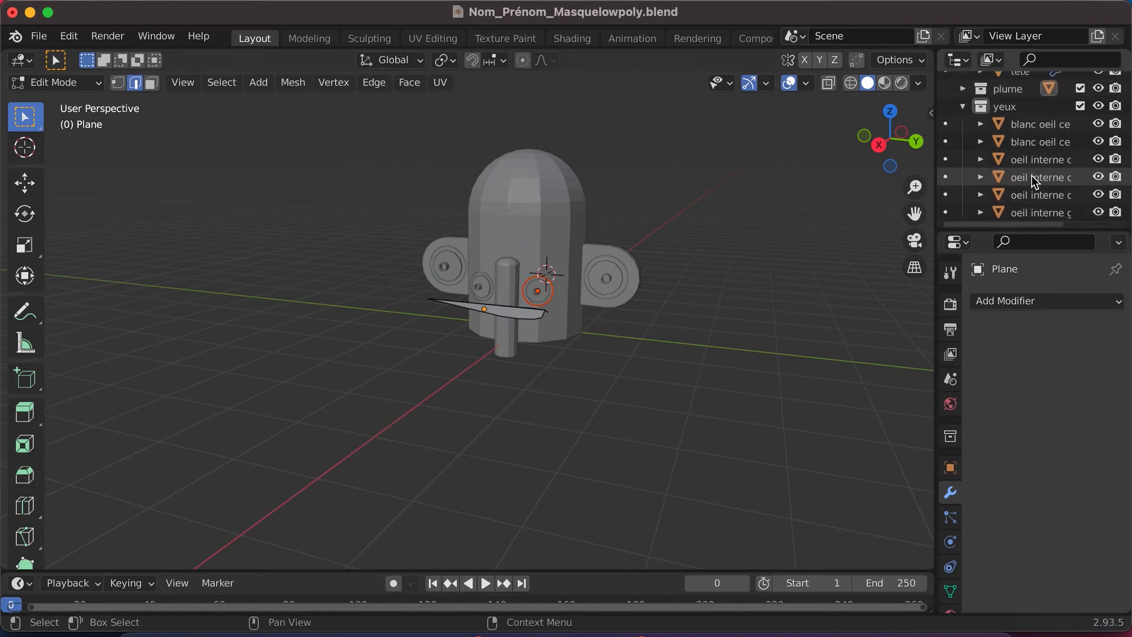
scroll(1026, 204, "up", 3)
scroll(1026, 201, "up", 5)
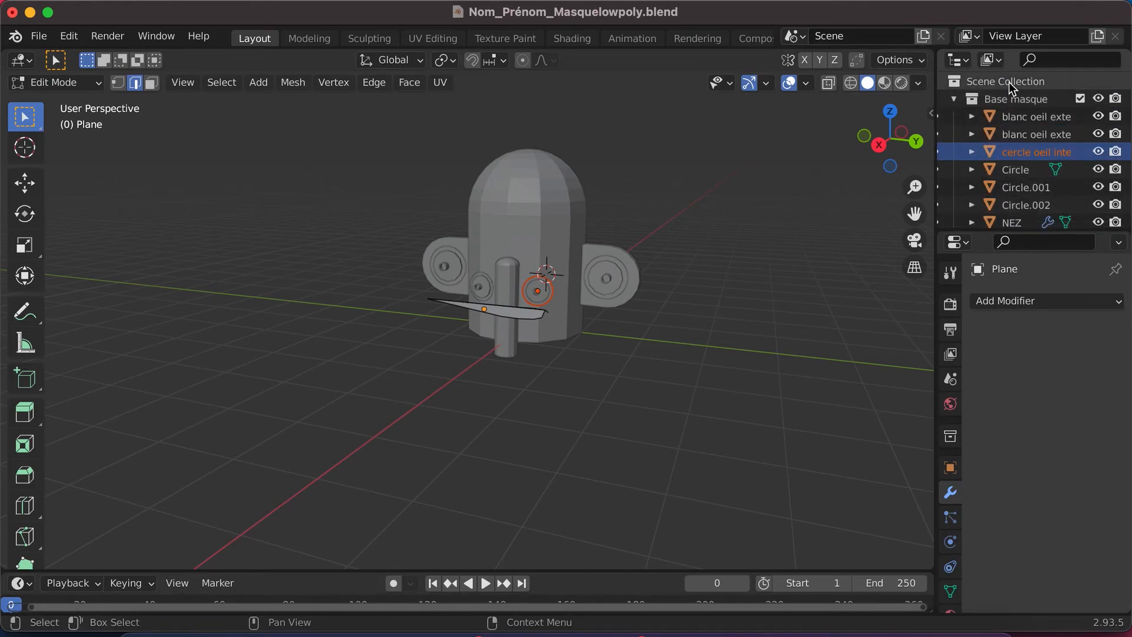
left_click(1009, 82)
right_click(1009, 81)
left_click(940, 88)
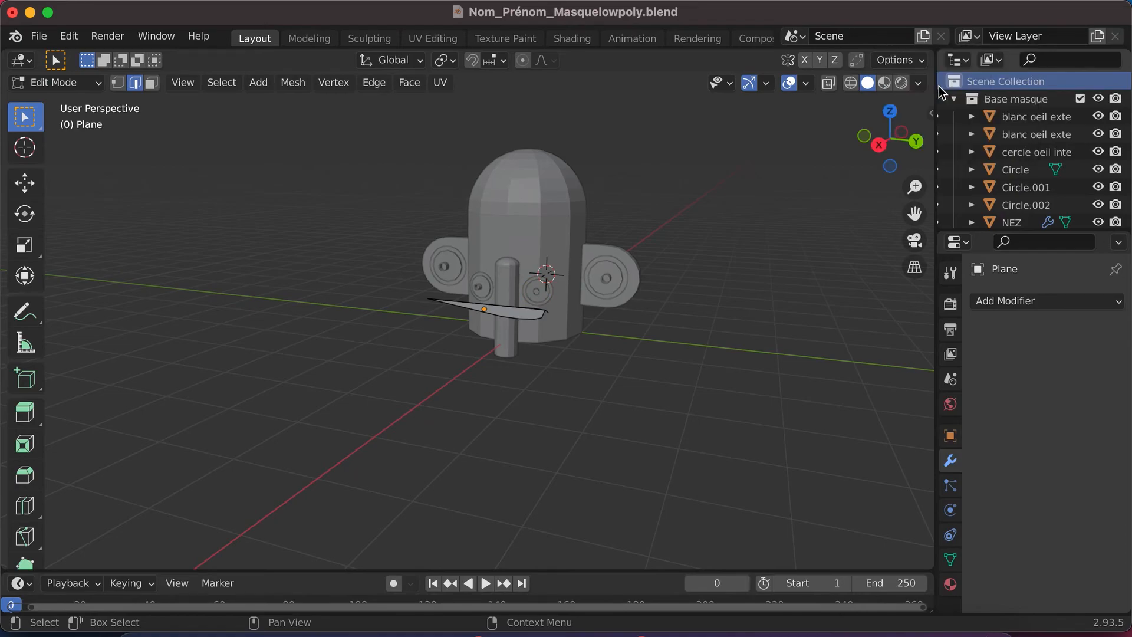
scroll(1001, 126, "down", 10)
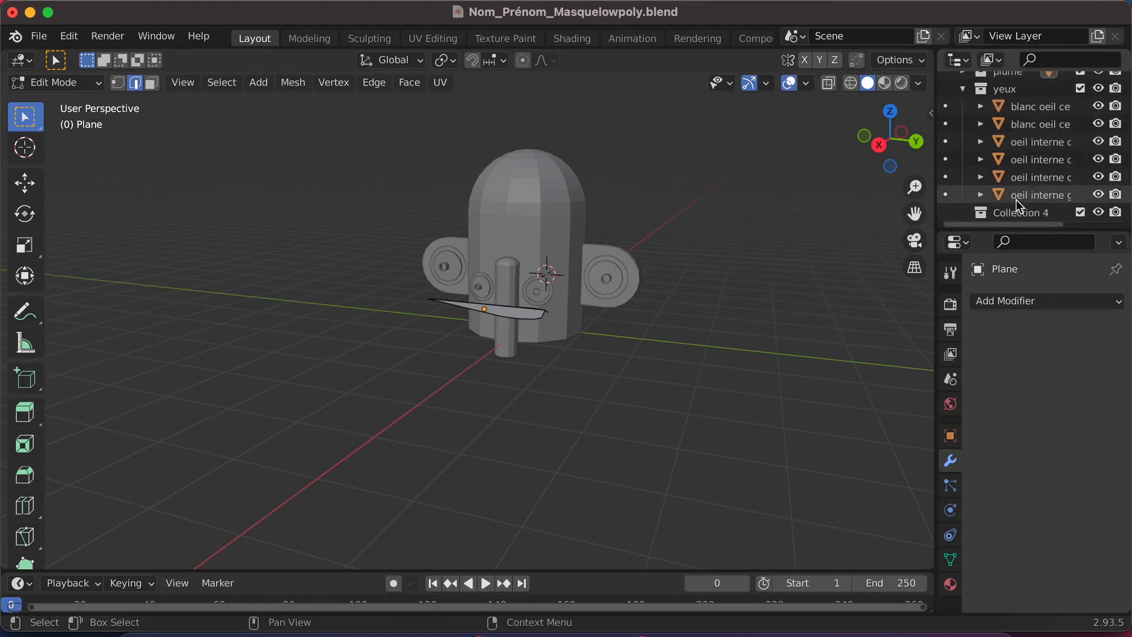
double_click(1018, 211)
type("oreill")
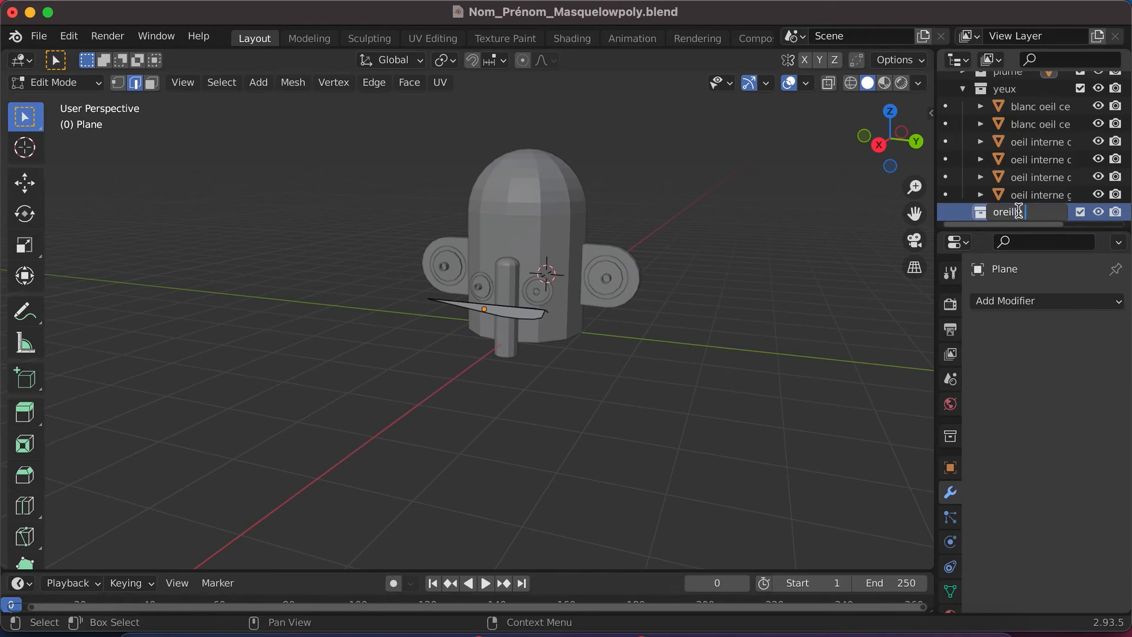
key("Return")
- Move the two "oeil interne" objects located on the ears from yeux into the oreille collection and check which objects remain in yeux
scroll(1027, 171, "up", 5)
scroll(1027, 172, "down", 4)
scroll(1025, 166, "down", 1)
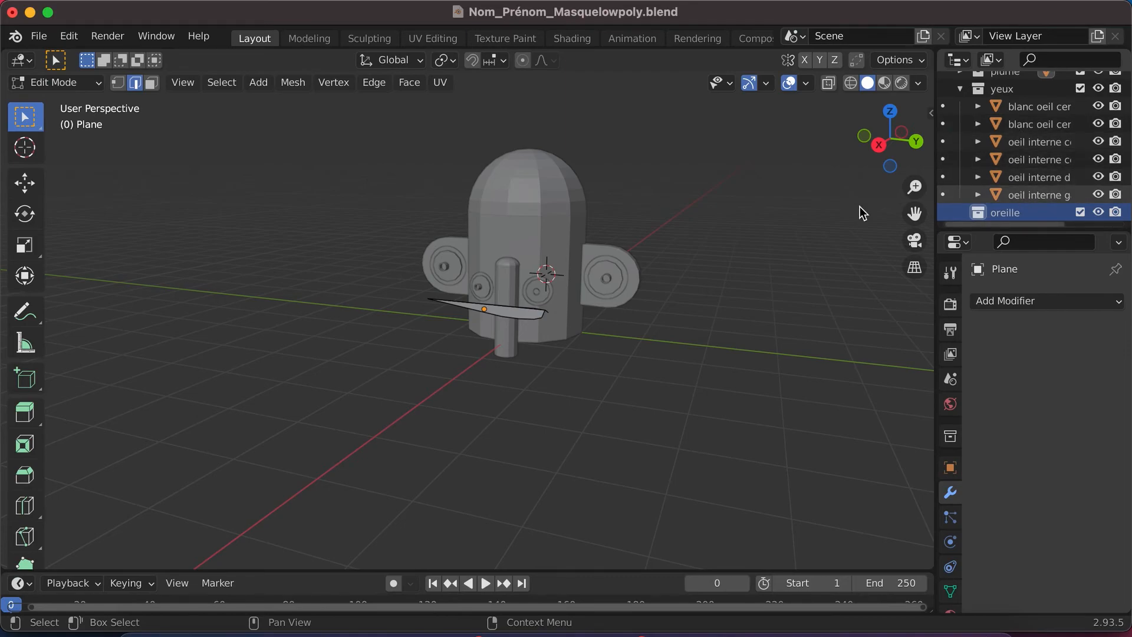
left_click(1037, 194)
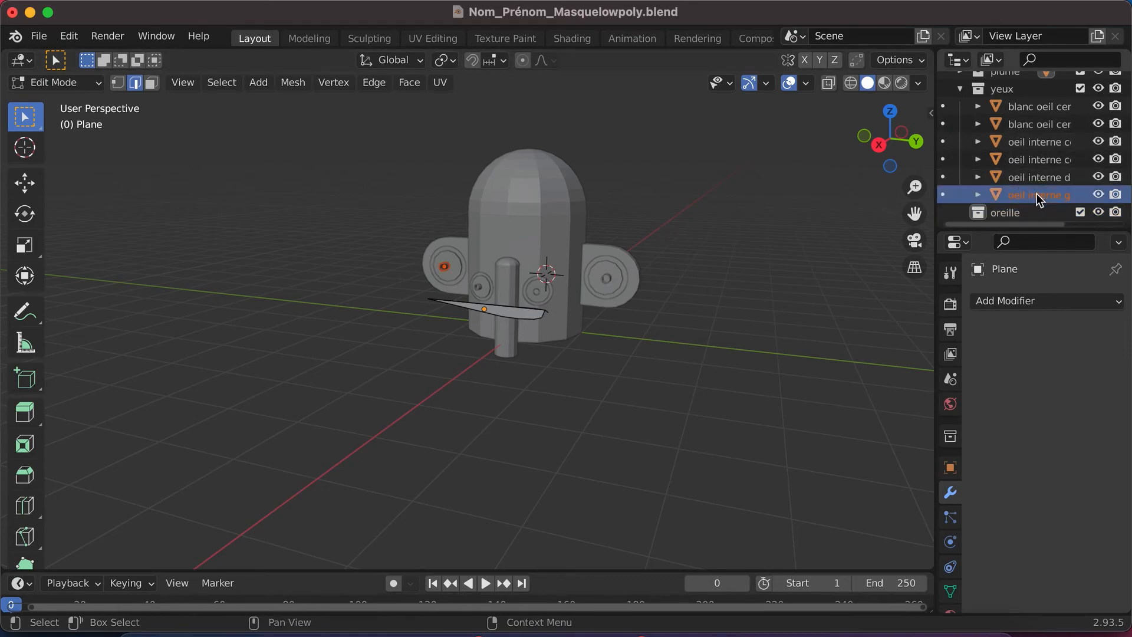
left_click(1037, 179)
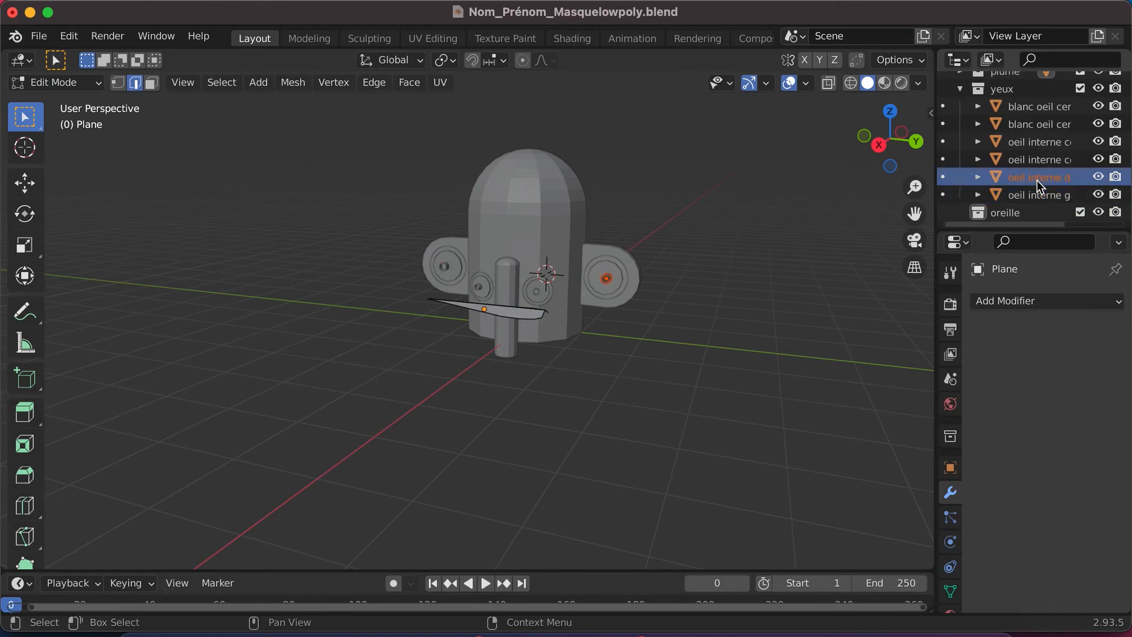
left_click_drag(1037, 180, 1026, 203)
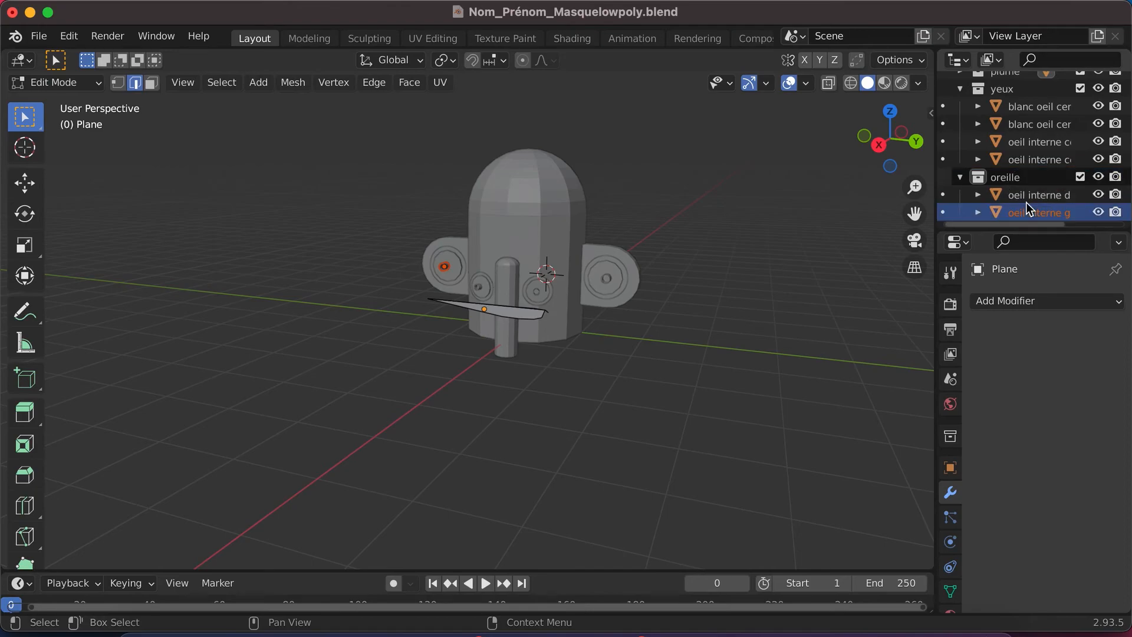
left_click(1036, 163)
left_click(1036, 144)
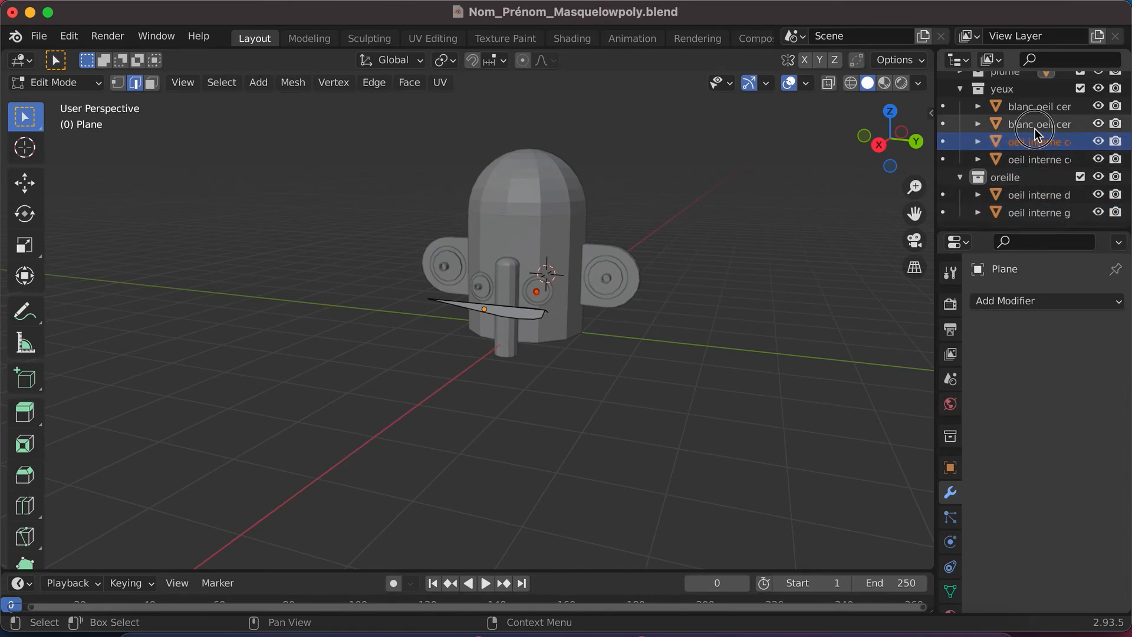
left_click(1035, 129)
left_click(1031, 107)
- Move both "blanc oeil externe" objects from Base masque into the oreille collection
scroll(1032, 108, "up", 8)
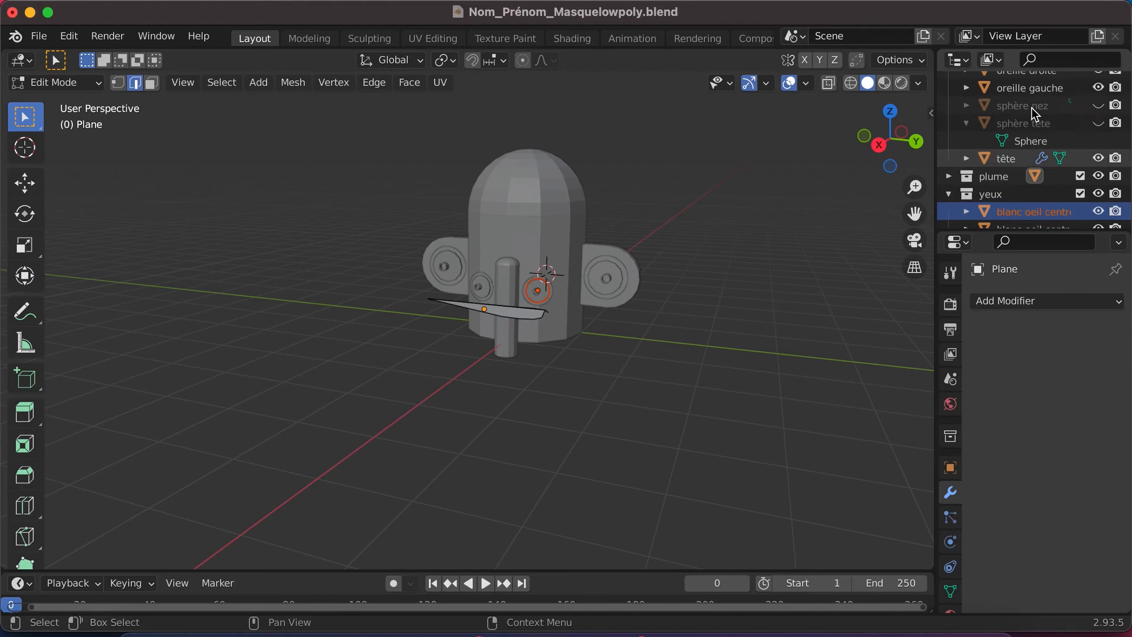
scroll(1032, 107, "up", 1)
left_click(1031, 112)
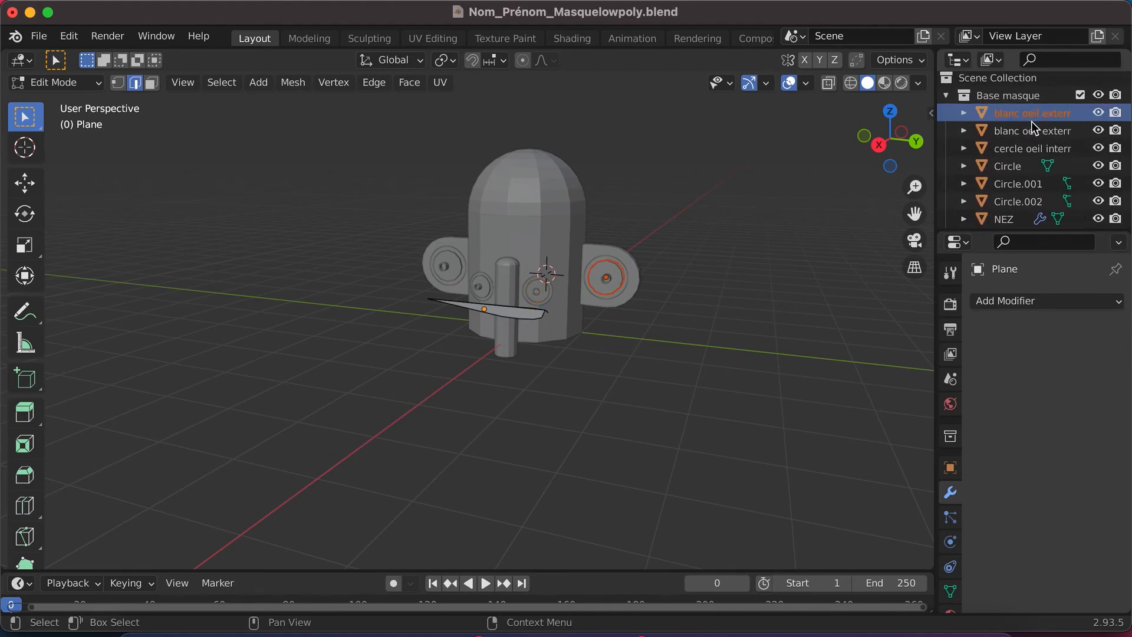
left_click(1030, 130)
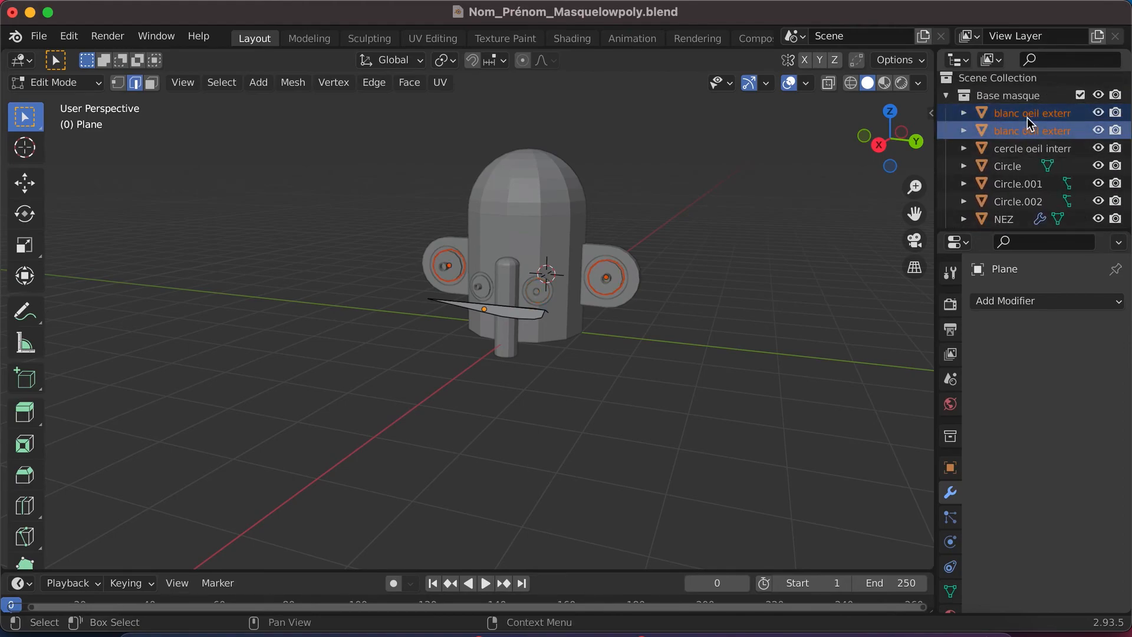
left_click(1027, 117, "ctrl")
left_click_drag(1028, 115, 1027, 174)
left_click_drag(1022, 223, 1017, 204)
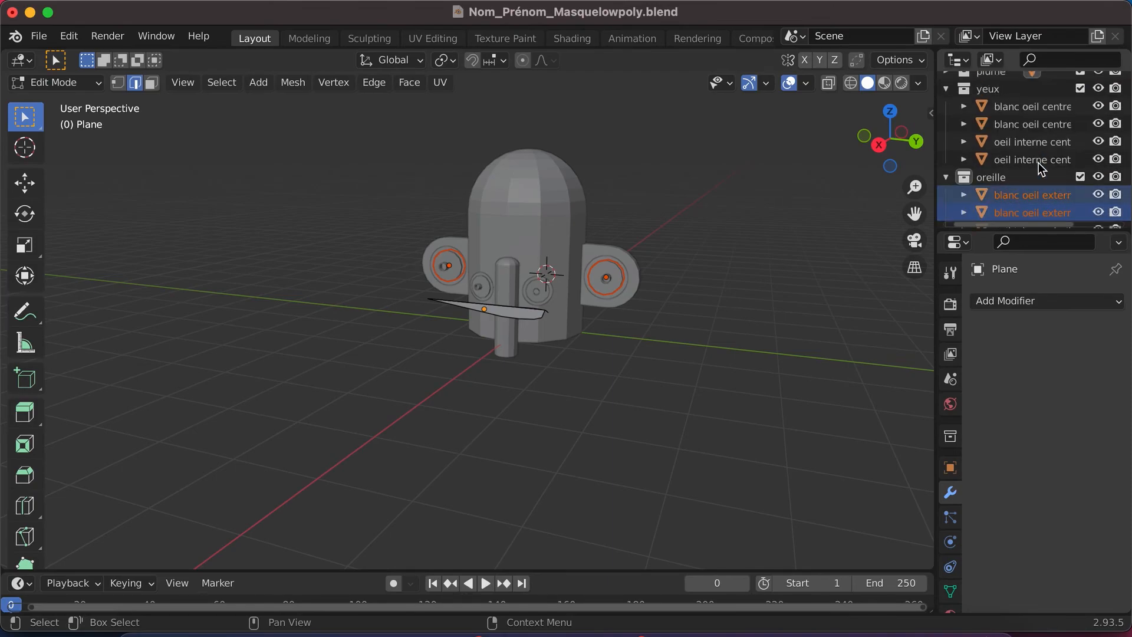
- Rename the Circle ring on the left ear "cercle oeil gauche"
scroll(1032, 171, "up", 10)
left_click(996, 136)
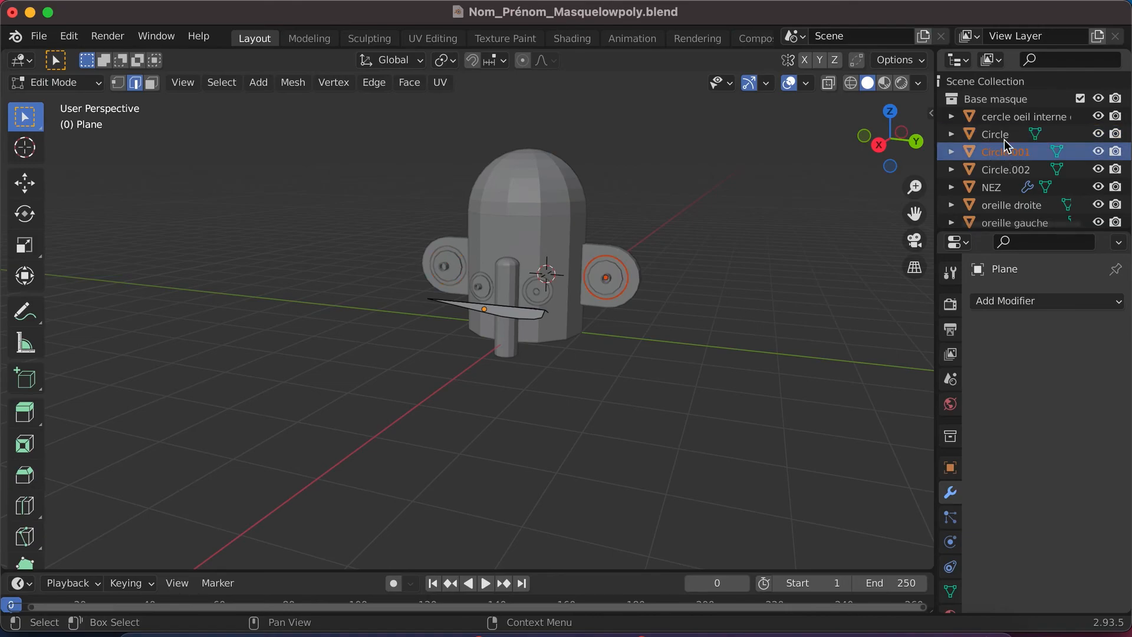
double_click(1004, 135)
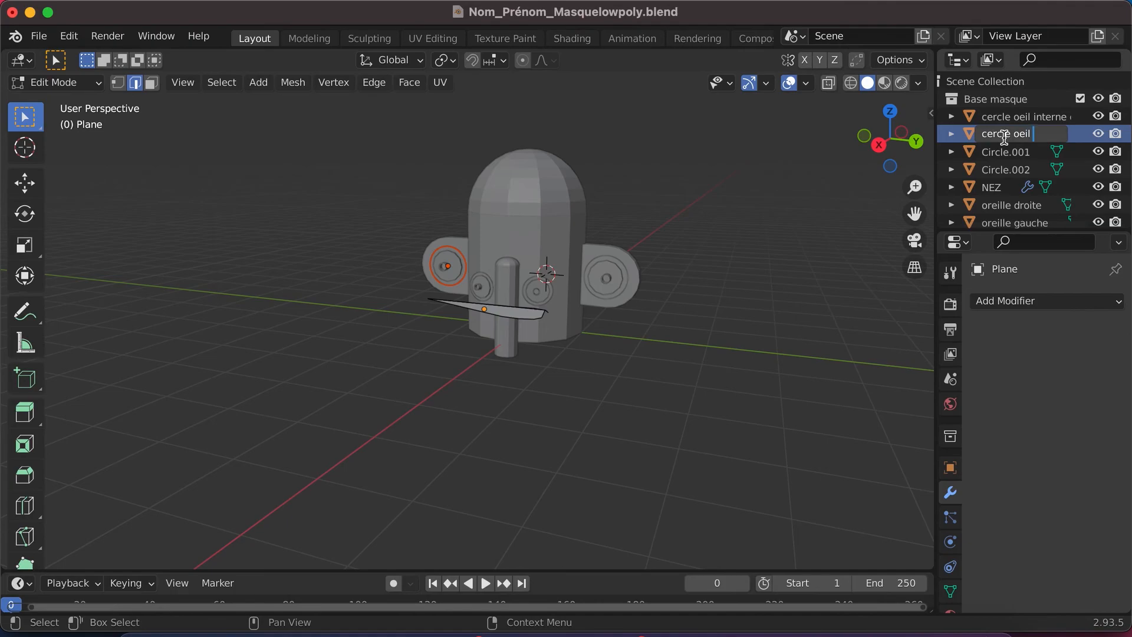
type("cercle oeil gauche")
key("Return")
left_click(1006, 135)
- Rename the Circle.001 ring on the right ear "cercle oeil droit"
left_click(1007, 152)
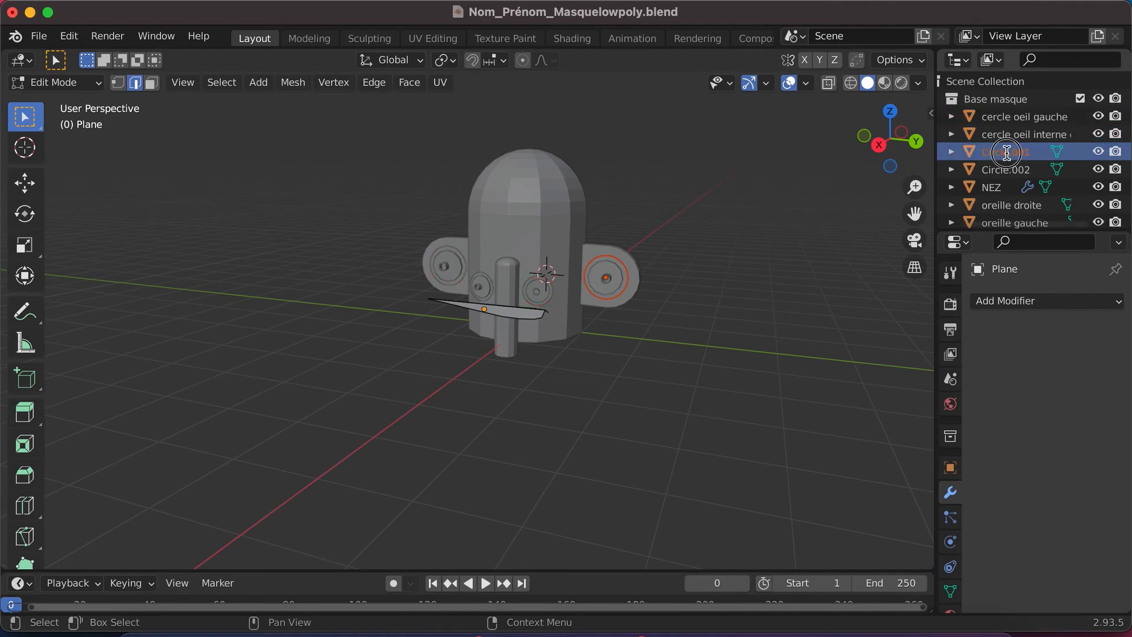
double_click(1007, 152)
type("cercle o")
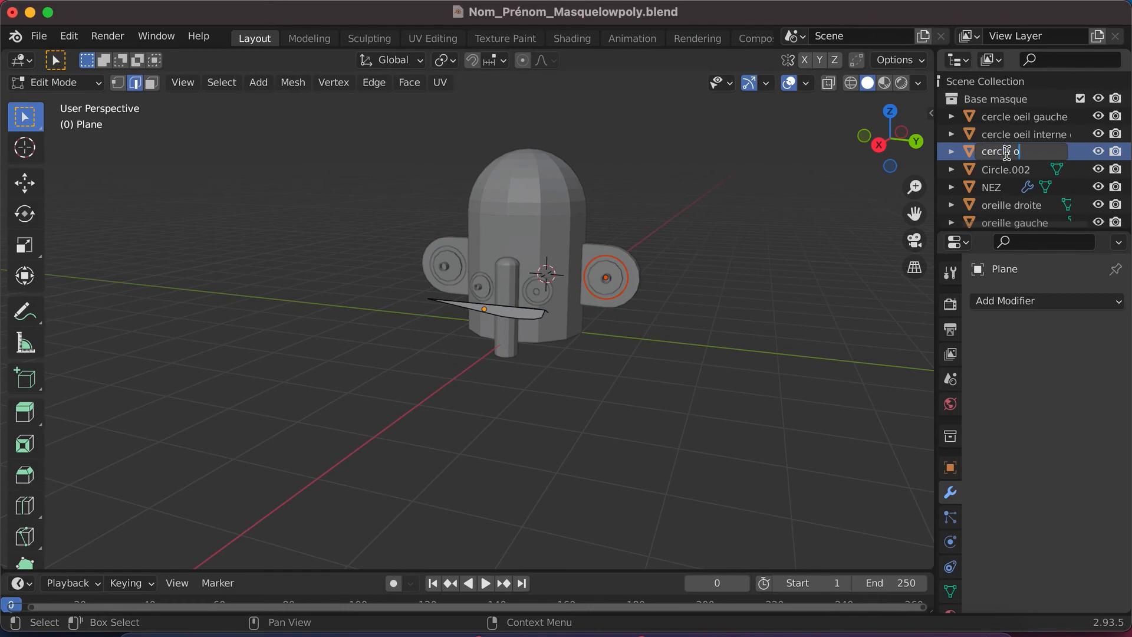
type("eil droit")
key("Return")
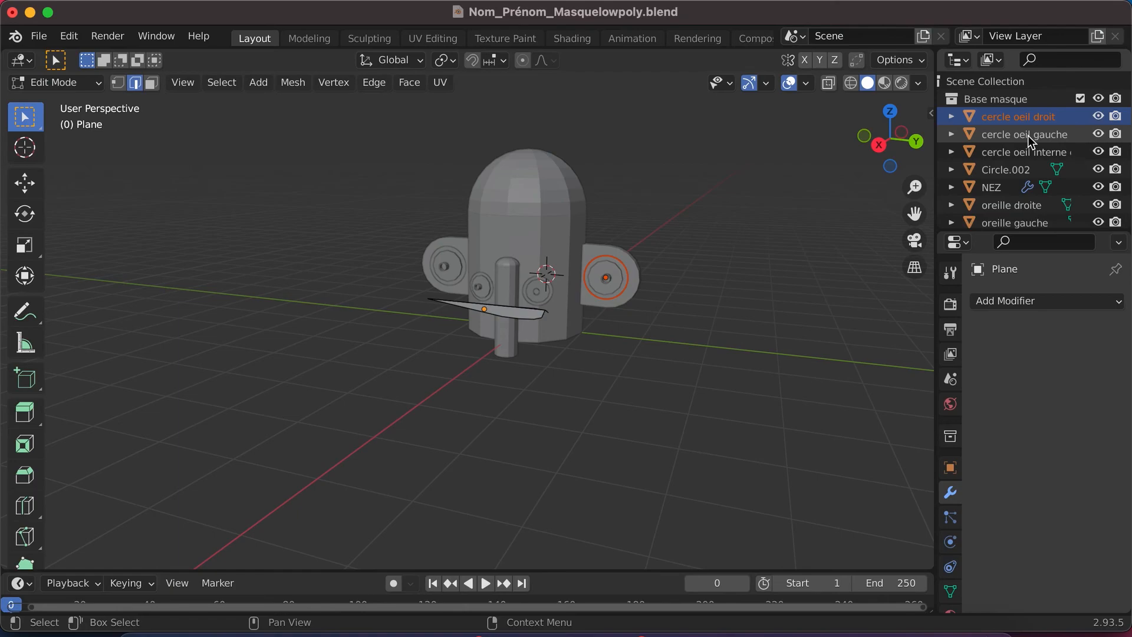
- Move "cercle oeil droit", "cercle oeil gauche", "oreille droite" and "oreille gauche" from Base masque into the oreille collection
left_click(1028, 135, "ctrl")
left_click_drag(1017, 115, 1007, 204)
scroll(1014, 144, "up", 10)
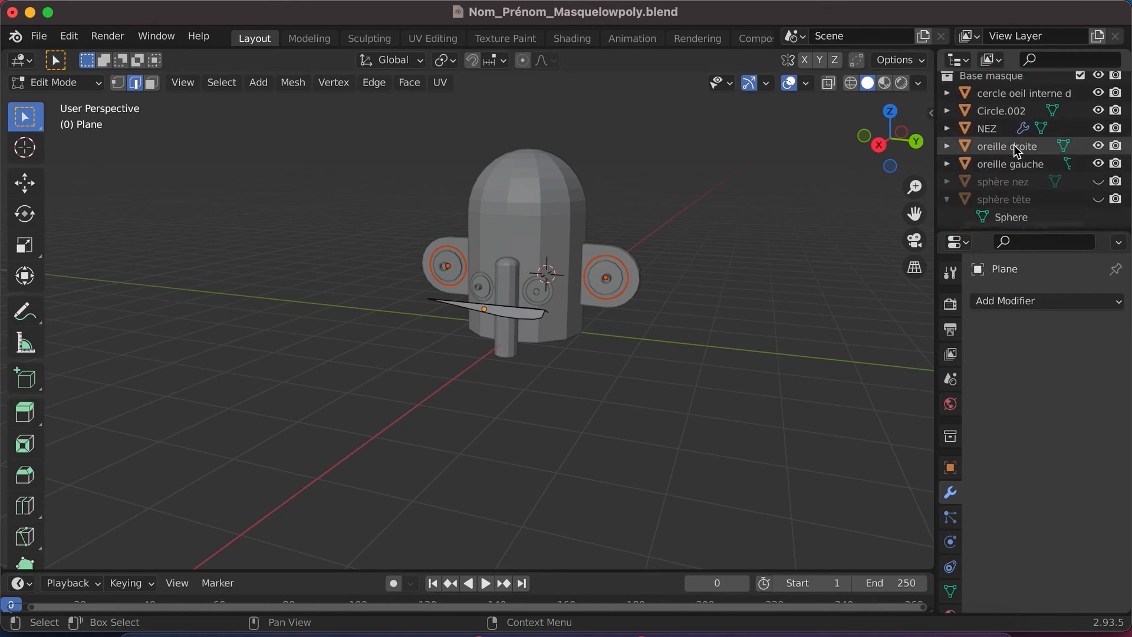
left_click(1013, 162)
left_click(1016, 184, "ctrl")
mouse_move(1014, 184)
left_mouse_down()
mouse_move(1011, 220)
mouse_move(1000, 192)
left_mouse_up()
- Rename the Circle.002 ring around the left centre eye "cercle oeil interne gauche"
scroll(1009, 157, "up", 8)
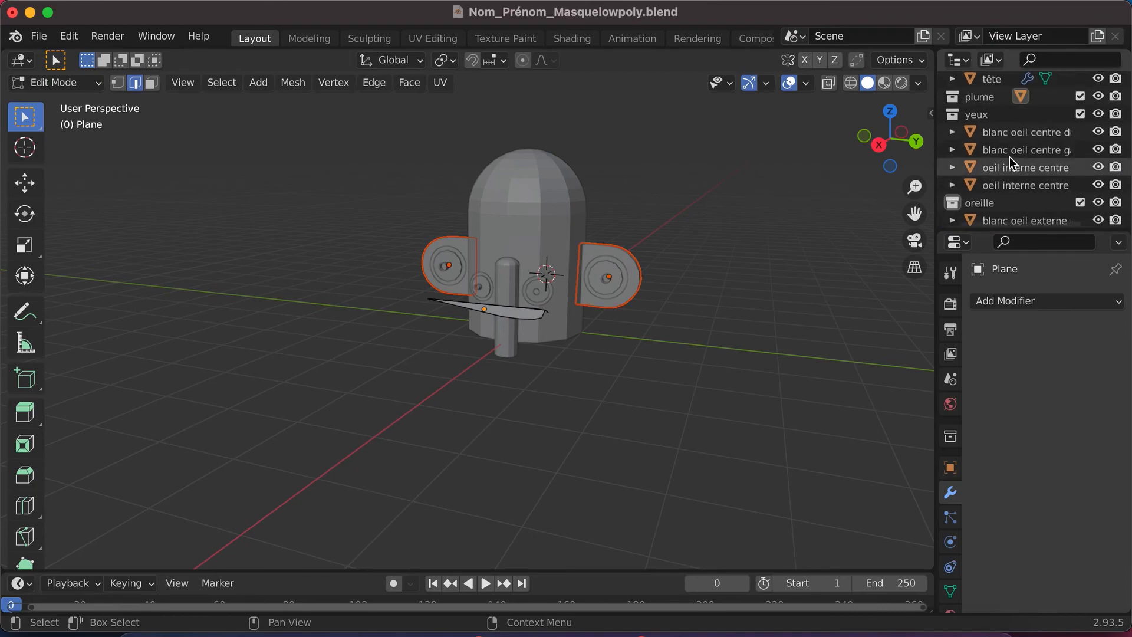
scroll(1010, 157, "up", 4)
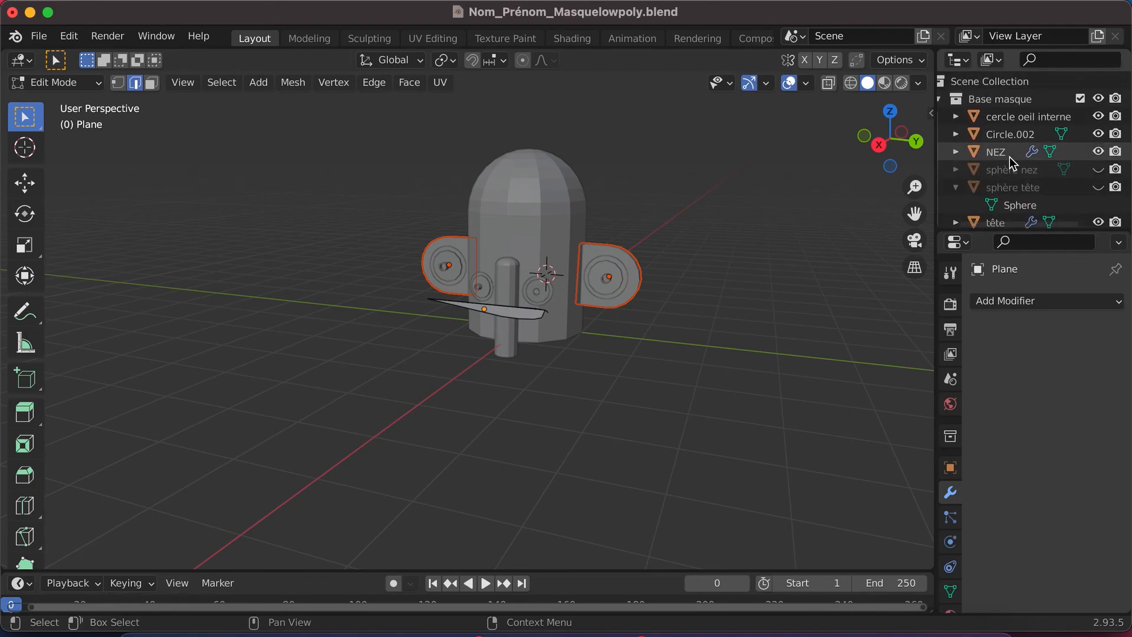
left_click(1006, 136)
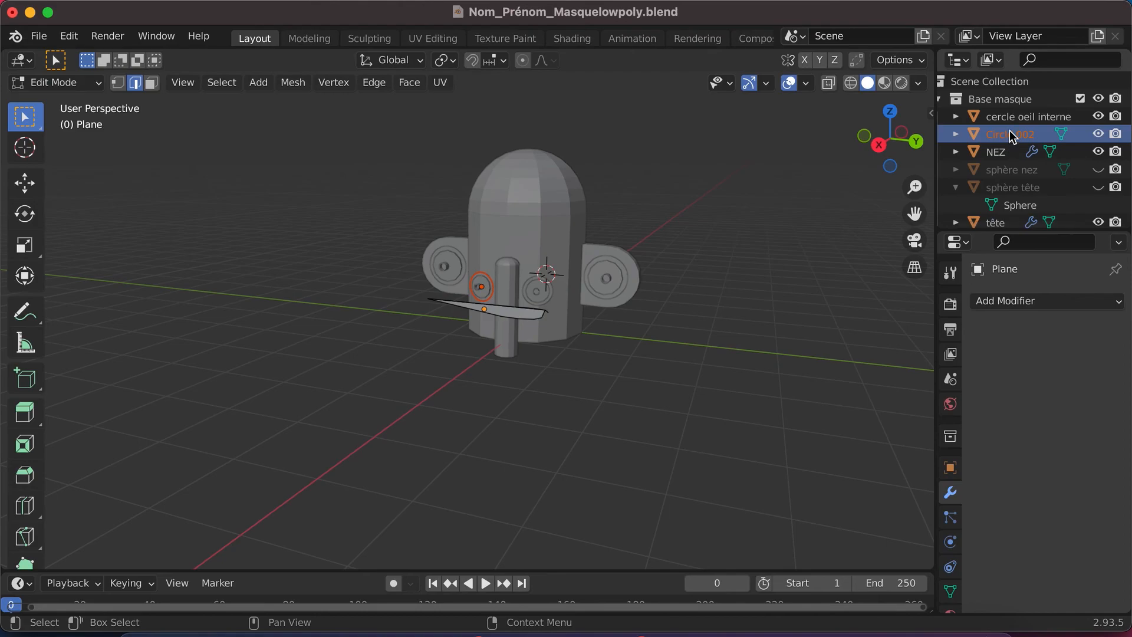
double_click(1009, 134)
type("cerc")
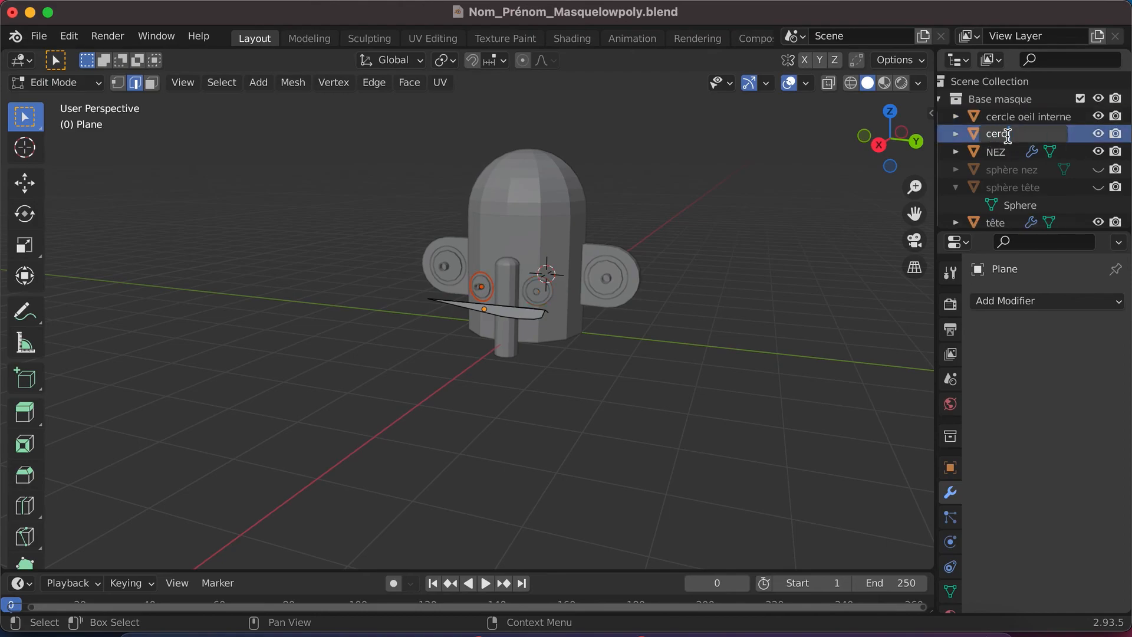
type("le oeil interne")
type(" gauche")
key("Return")
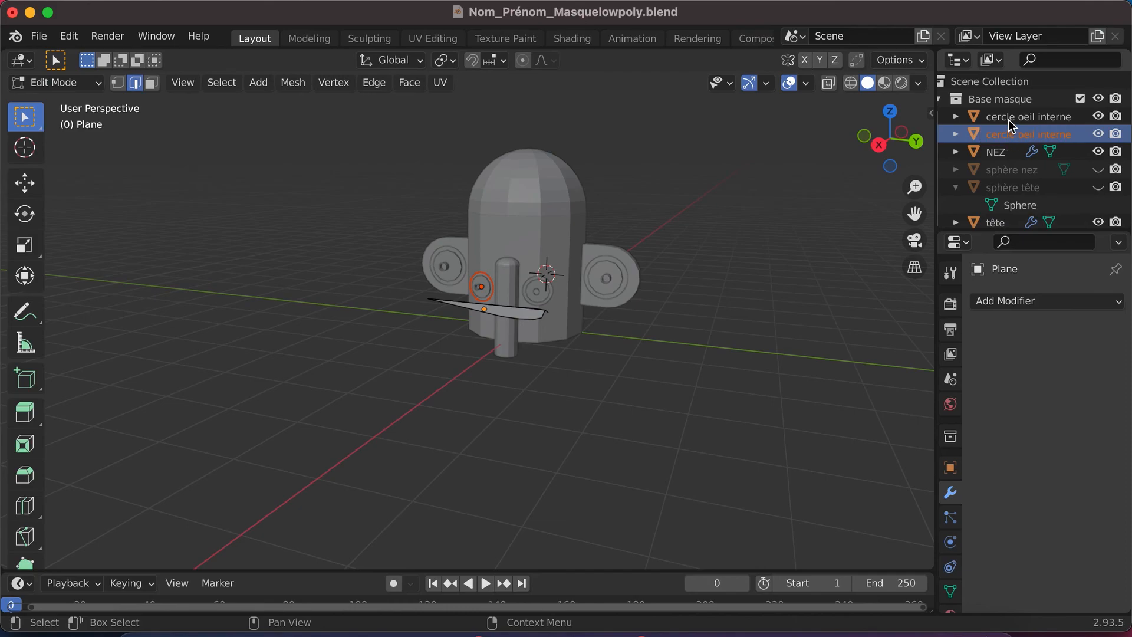
- Move both "cercle oeil interne" rings from the Base masque collection into the yeux collection
left_click(1009, 119, "ctrl")
left_click_drag(1009, 118, 994, 189)
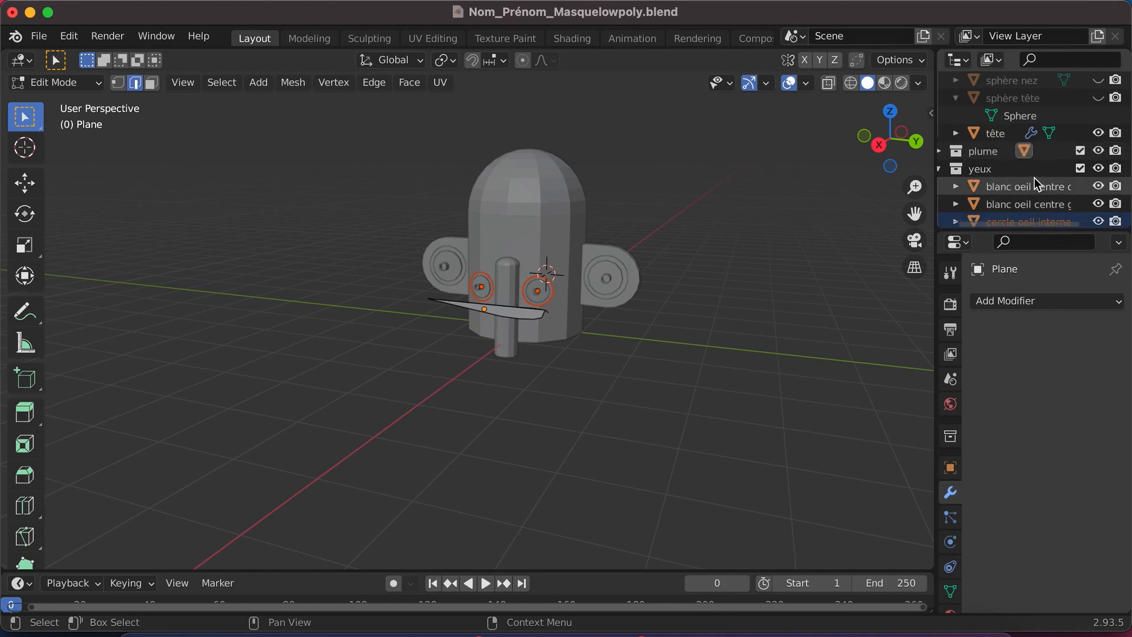
- Check the hidden "sphère nez" and "sphère tête" objects by toggling their visibility, collapse "sphère tête", and select "tête"
scroll(1034, 178, "up", 3)
left_click(1010, 136)
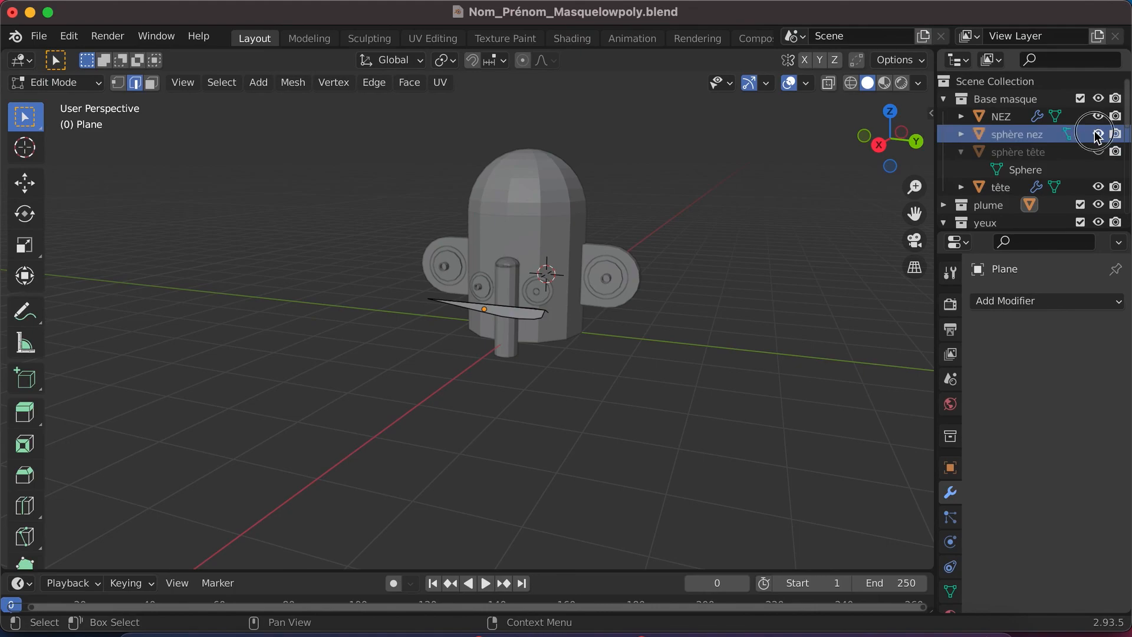
left_click(1038, 155)
left_click(1098, 152)
left_click(1098, 152)
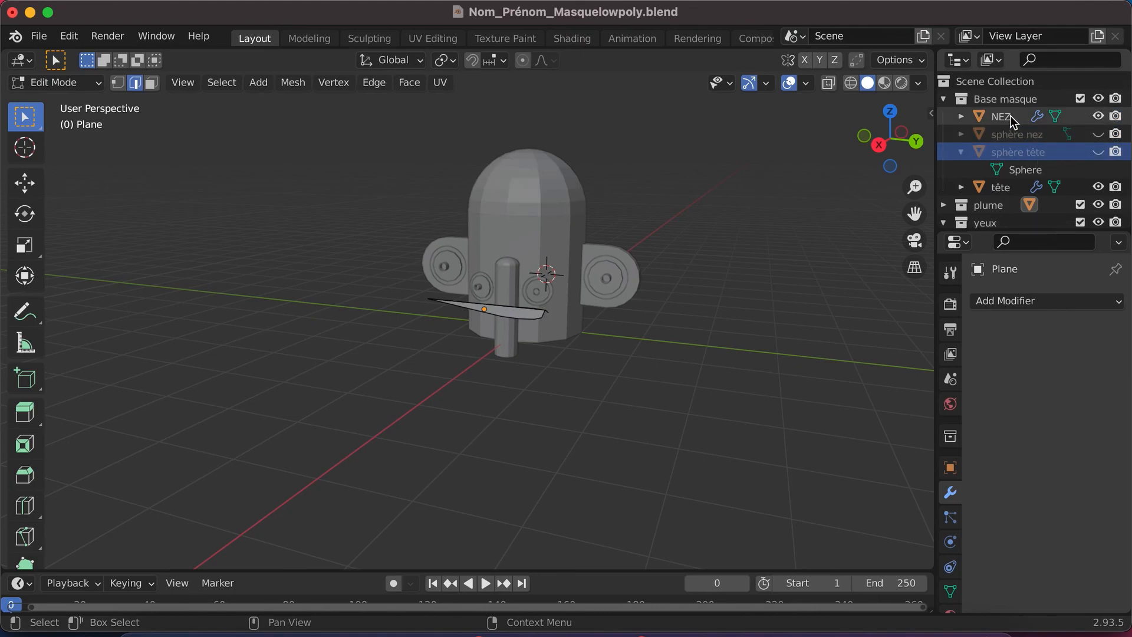
left_click(962, 151)
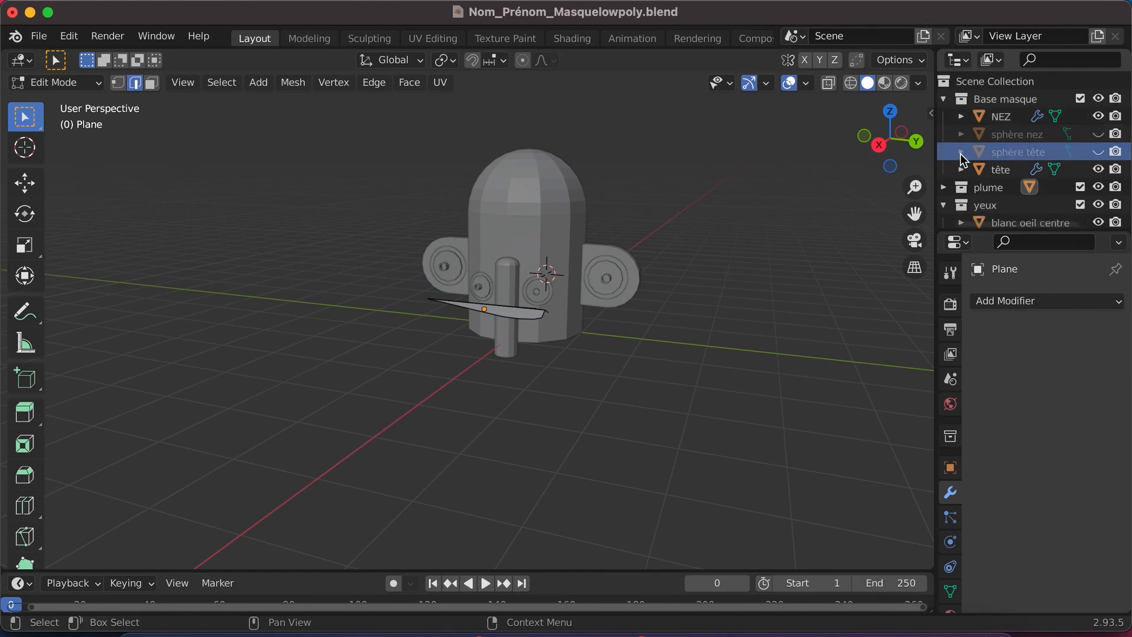
mouse_move(1001, 170)
left_mouse_down()
mouse_move(986, 141)
mouse_move(988, 160)
left_mouse_up()
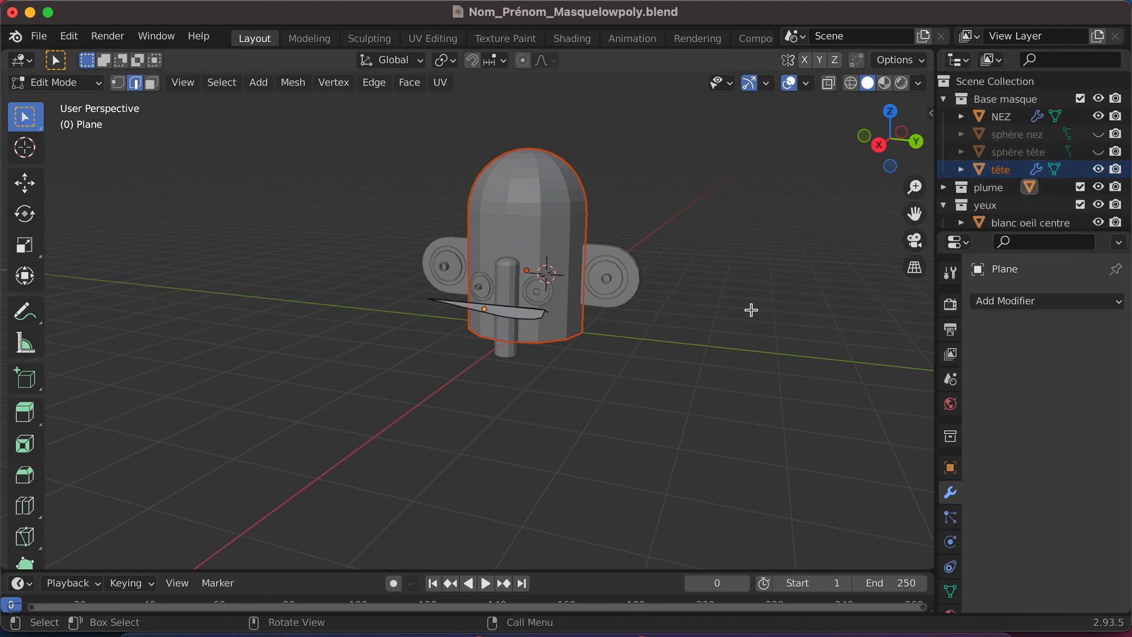
- Expand the plume collection and identify its Plane object by hiding and showing it, then look through the remaining collections
left_click(943, 189)
scroll(1002, 176, "down", 2)
left_click(1098, 166)
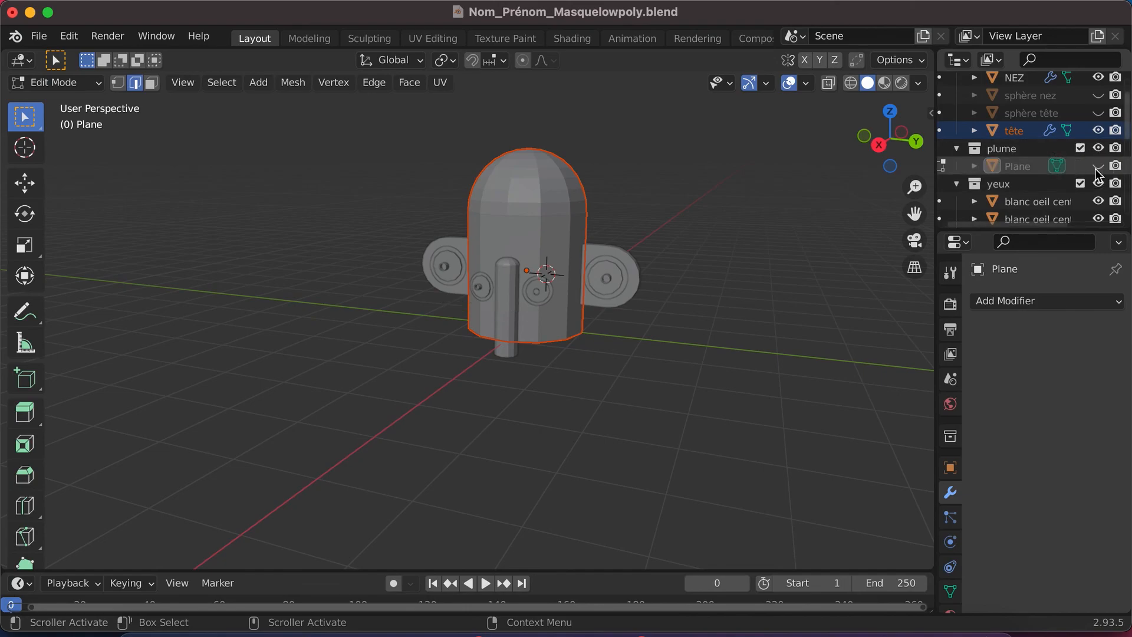
left_click(1098, 167)
scroll(1007, 168, "down", 5)
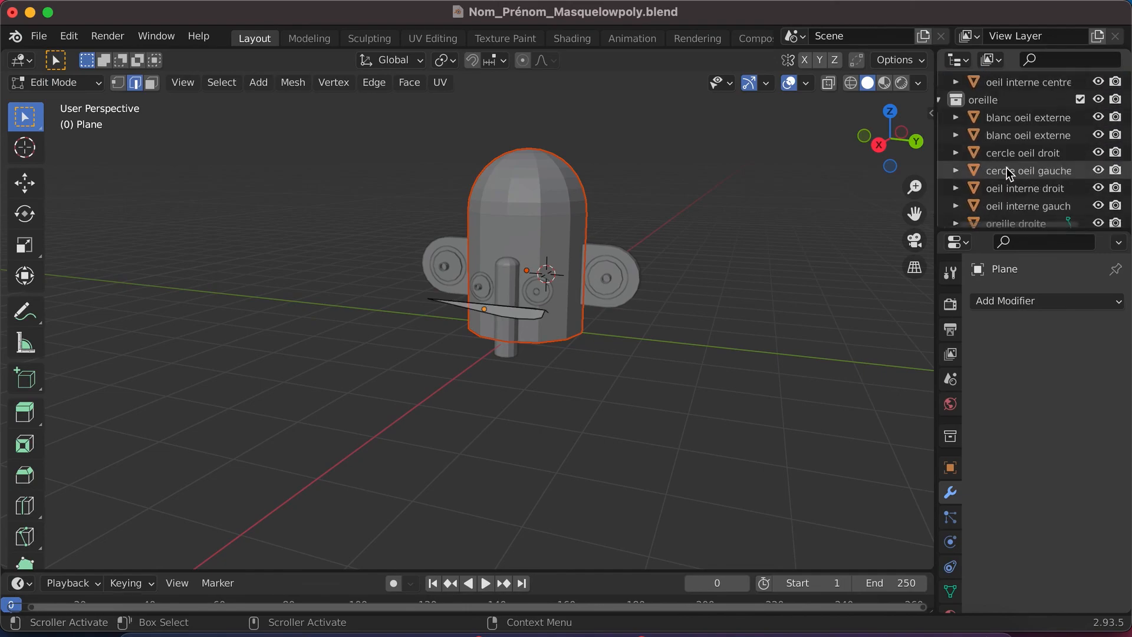
- Rename the nose object in the Base masque collection "Nez"
scroll(1007, 168, "up", 8)
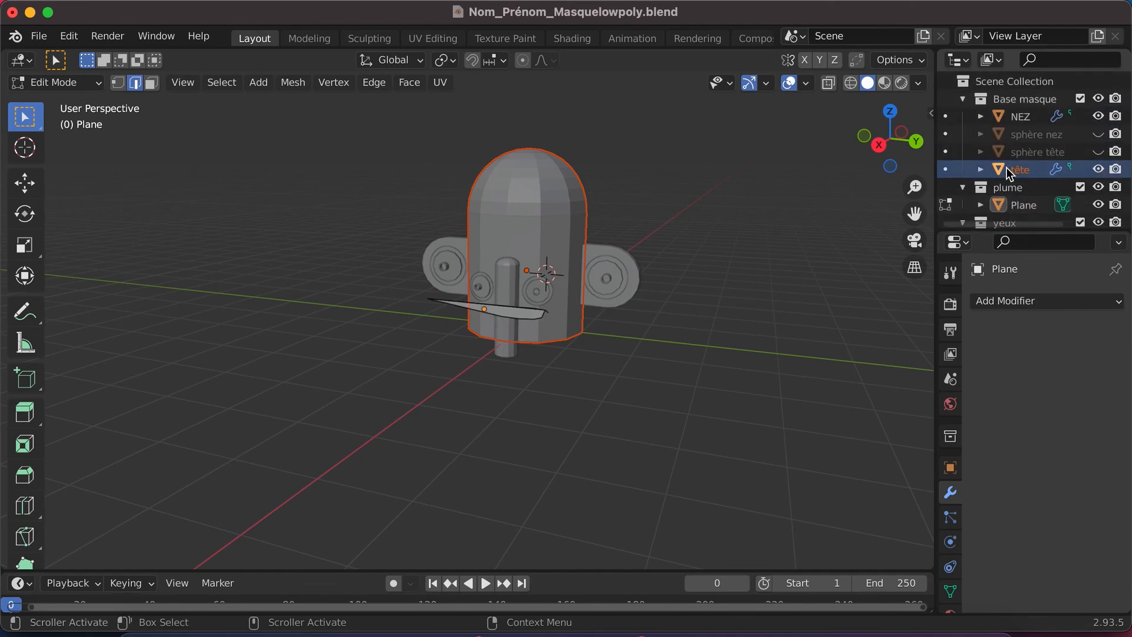
double_click(1022, 116)
key("BackSpace")
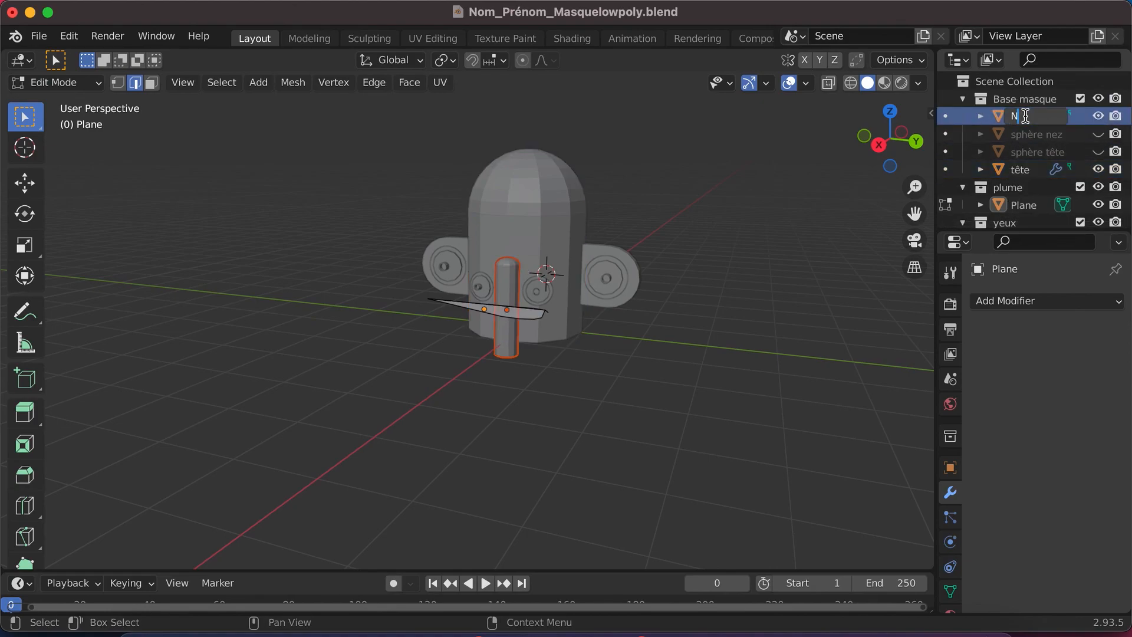
type("Nez")
key("Return")
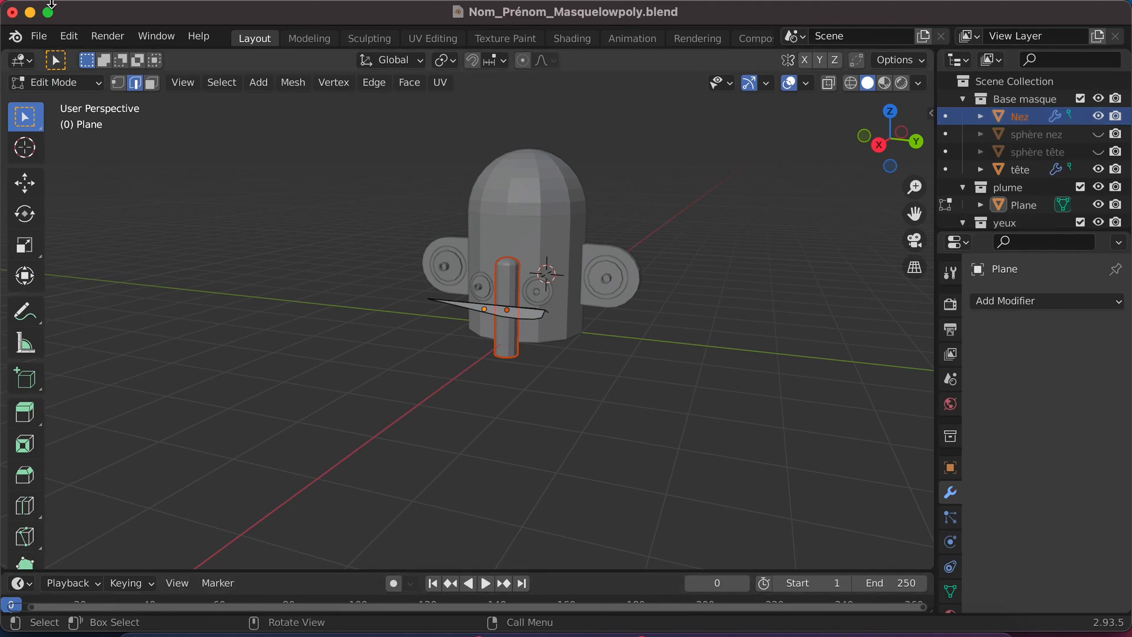
left_click(34, 38)
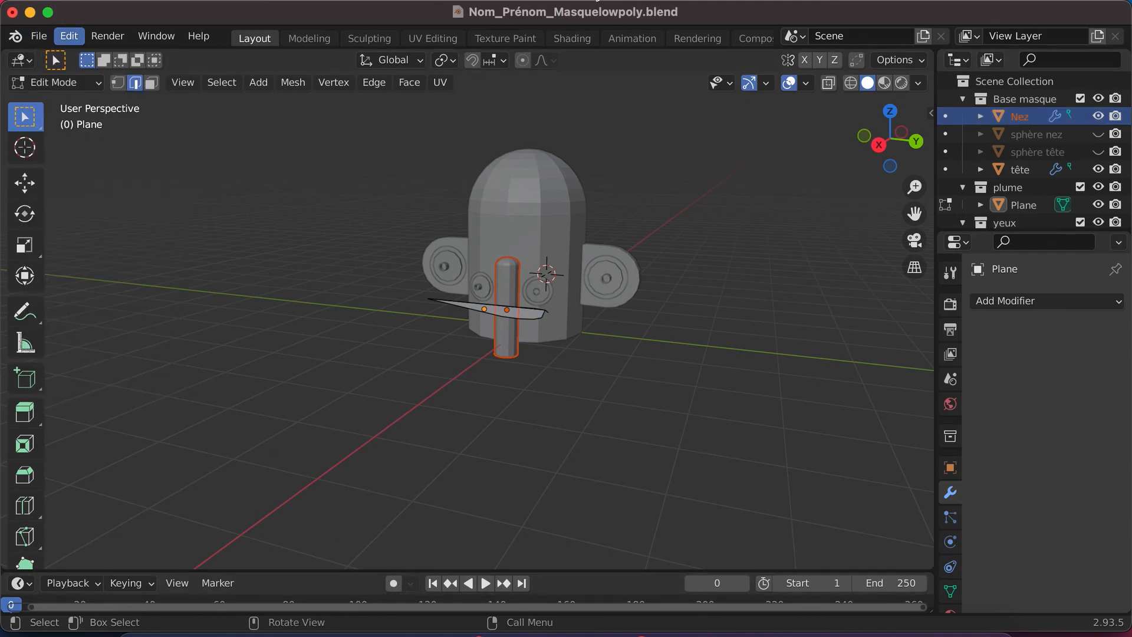